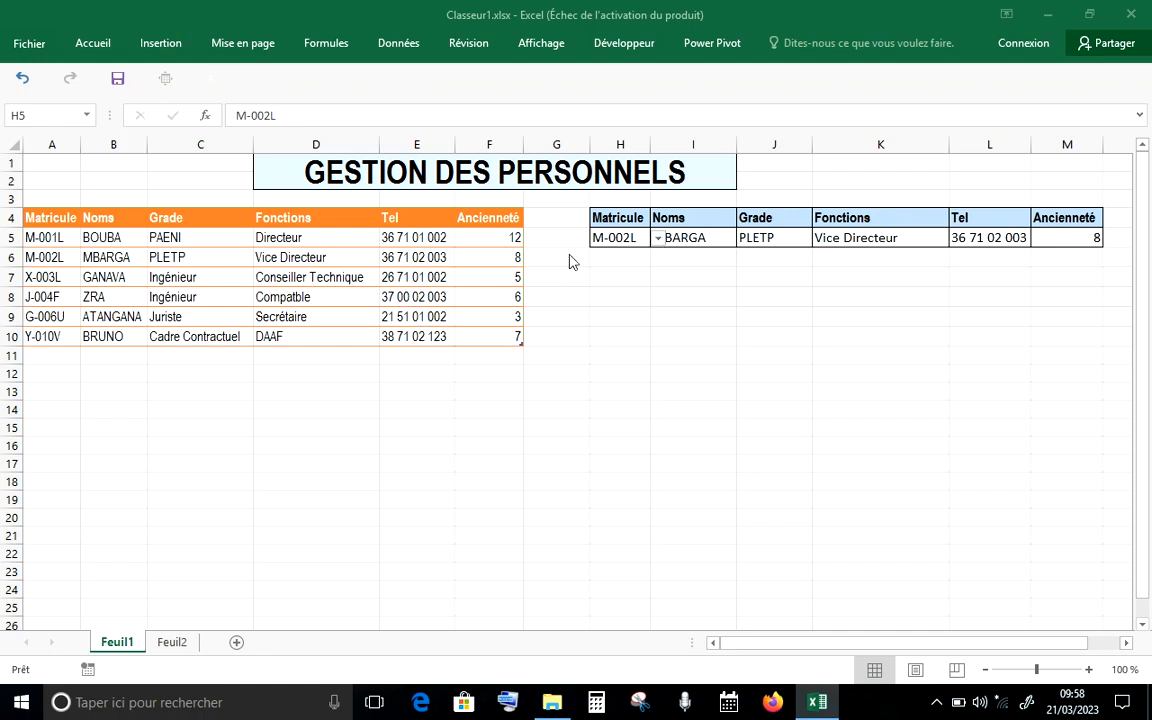
Enlarge the view to 200% and examine the blue-headed employee lookup table in H4:M5 on Feuil1.
{"action": "left_click", "coordinate": [1088, 669]}
{"action": "left_click", "coordinate": [1088, 669]}
{"action": "left_click", "coordinate": [1088, 669]}
{"action": "left_click", "coordinate": [1088, 669]}
{"action": "left_click", "coordinate": [1088, 669]}
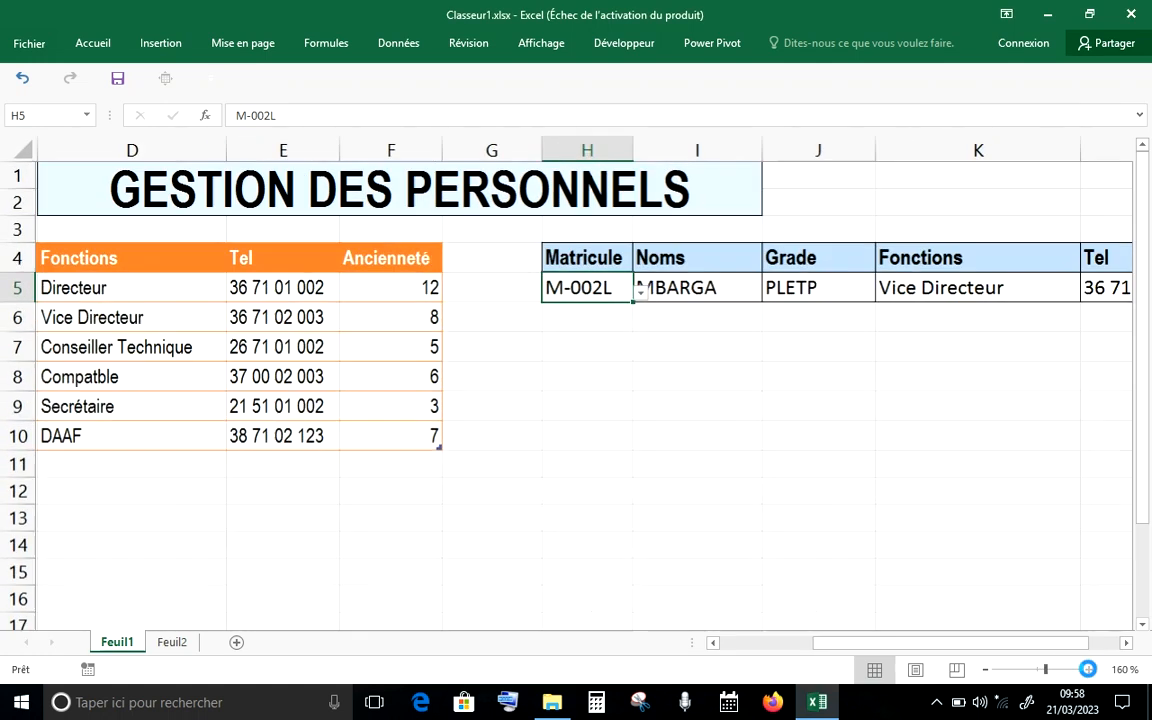
{"action": "left_click", "coordinate": [1088, 669]}
{"action": "left_click", "coordinate": [1088, 669]}
{"action": "left_click", "coordinate": [1088, 669]}
{"action": "left_click", "coordinate": [1088, 669]}
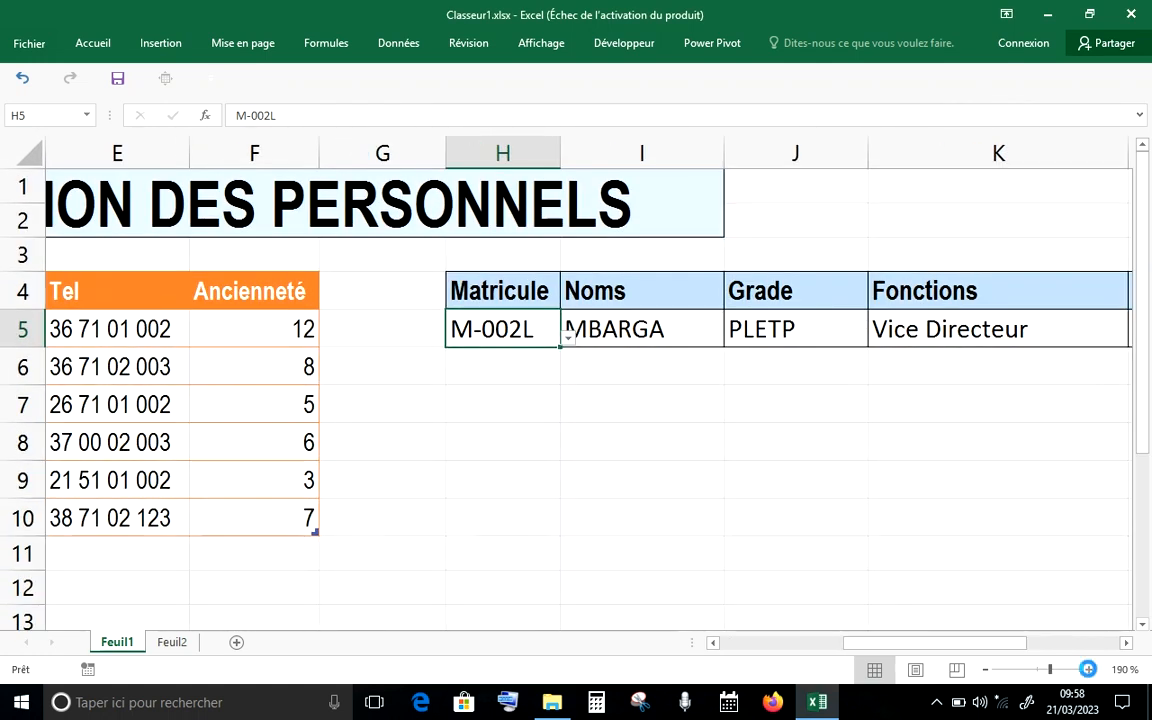
{"action": "left_click", "coordinate": [1088, 669]}
{"action": "left_click", "coordinate": [1126, 643]}
{"action": "left_click", "coordinate": [1126, 643]}
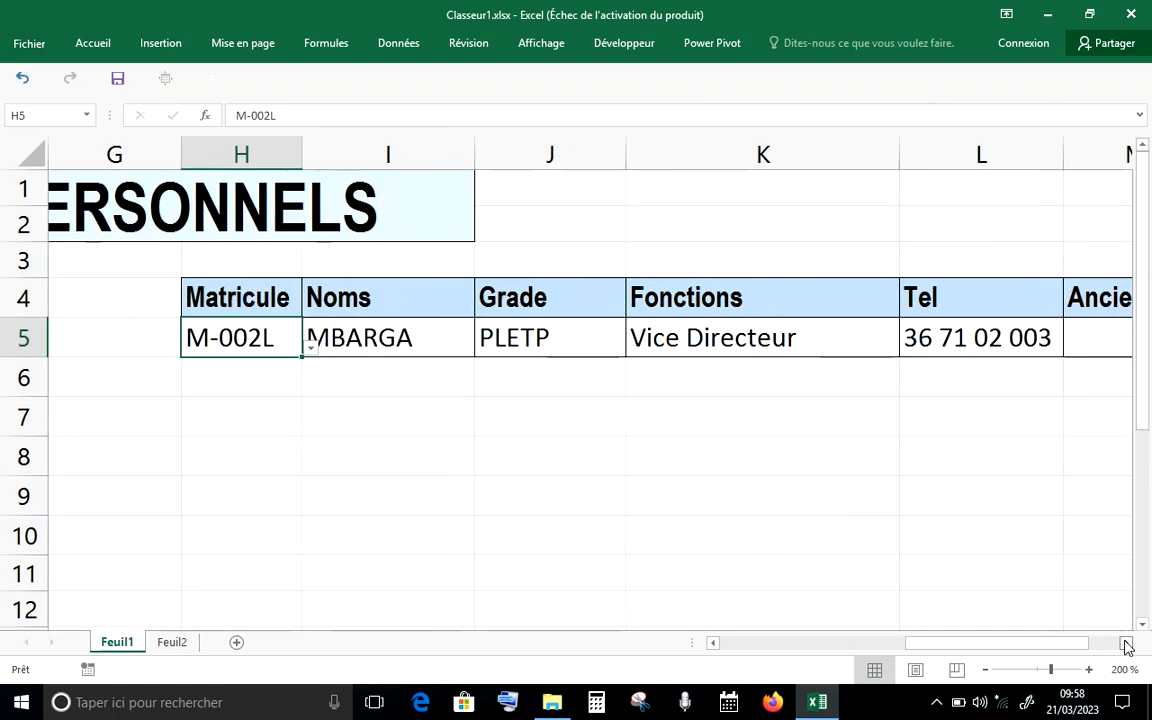
{"action": "left_click", "coordinate": [1126, 643]}
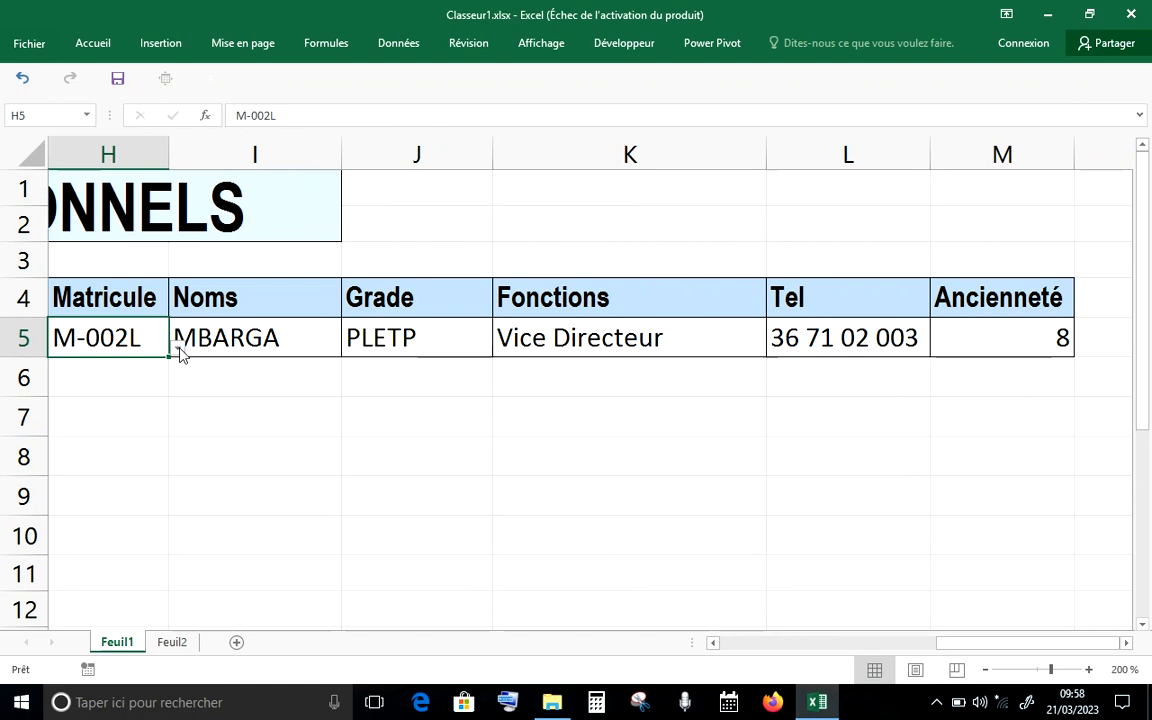
Test the lookup row by choosing several different employee matricules in turn from the drop-down list in cell H5.
{"action": "left_click", "coordinate": [176, 348]}
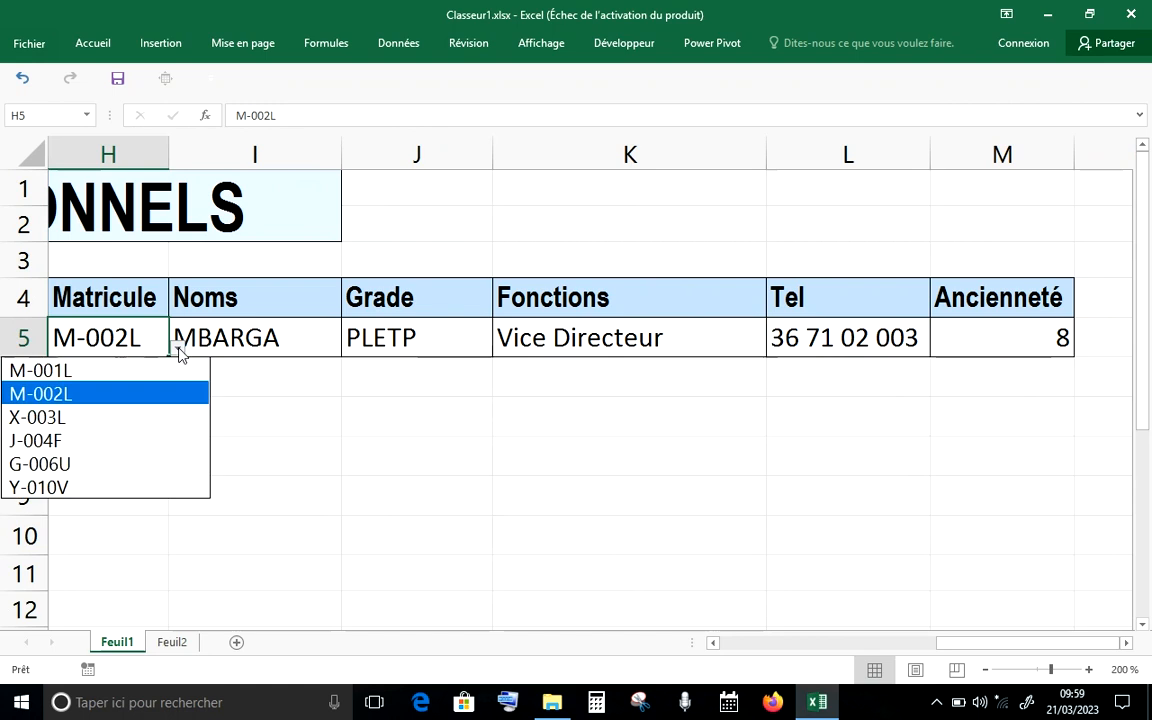
{"action": "left_click", "coordinate": [147, 440]}
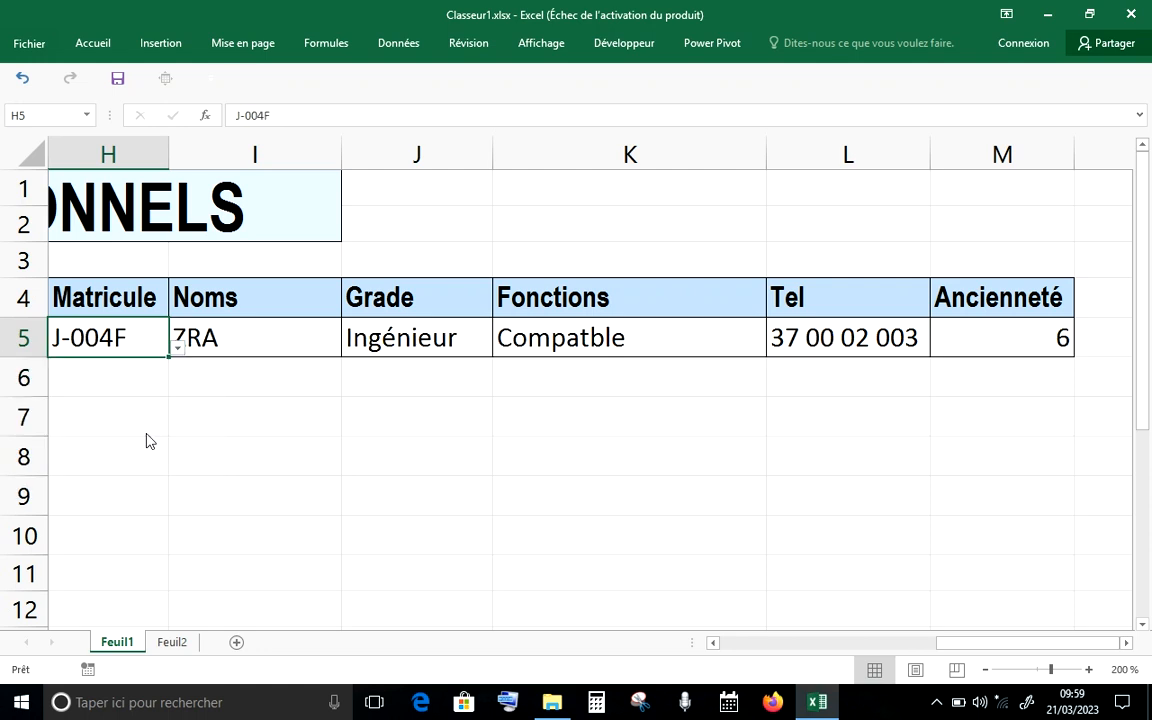
{"action": "left_click", "coordinate": [175, 349]}
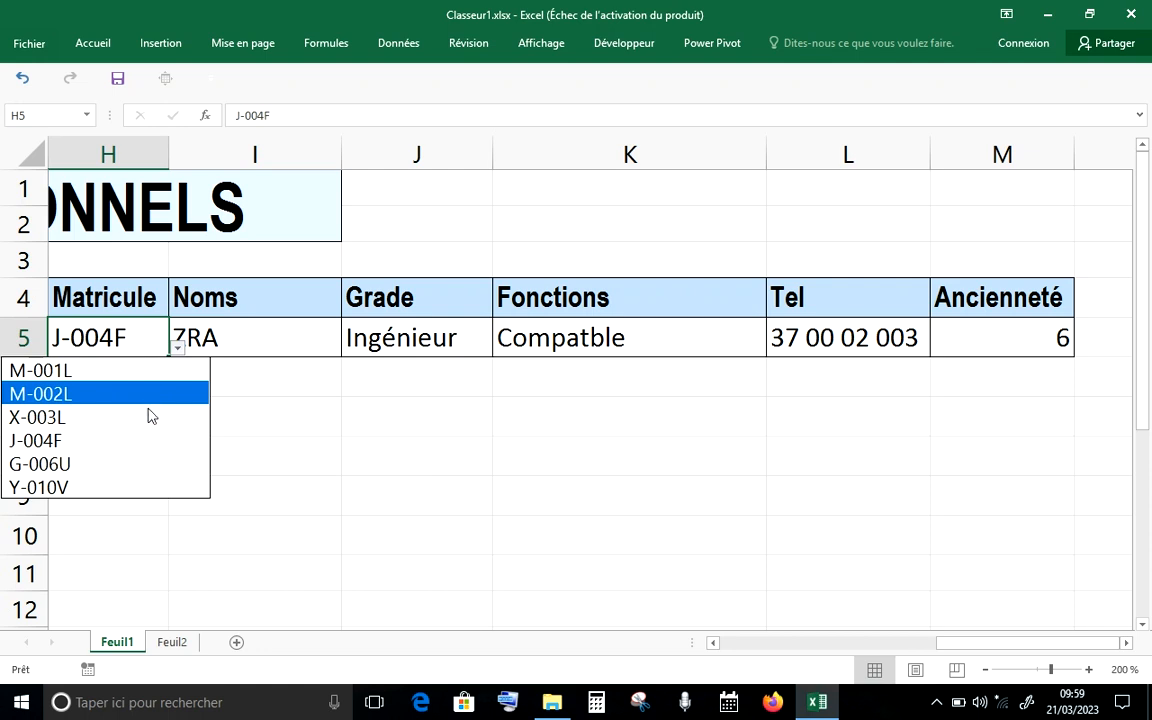
{"action": "left_click", "coordinate": [153, 423]}
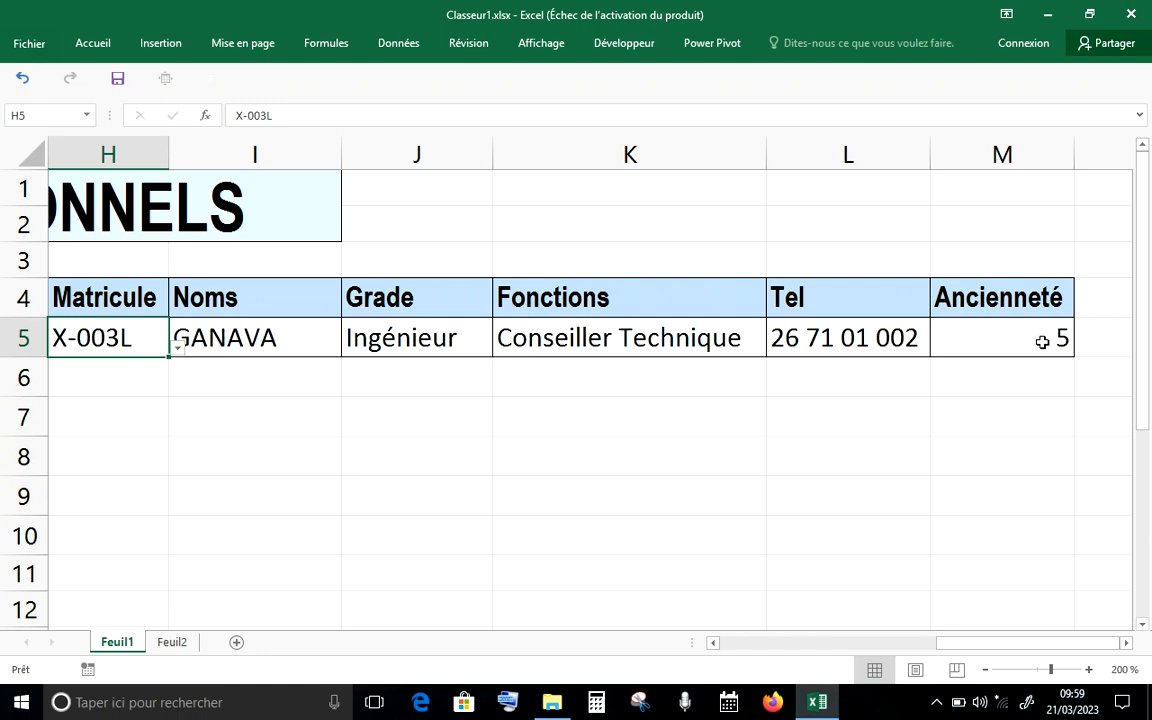
{"action": "left_click", "coordinate": [178, 350]}
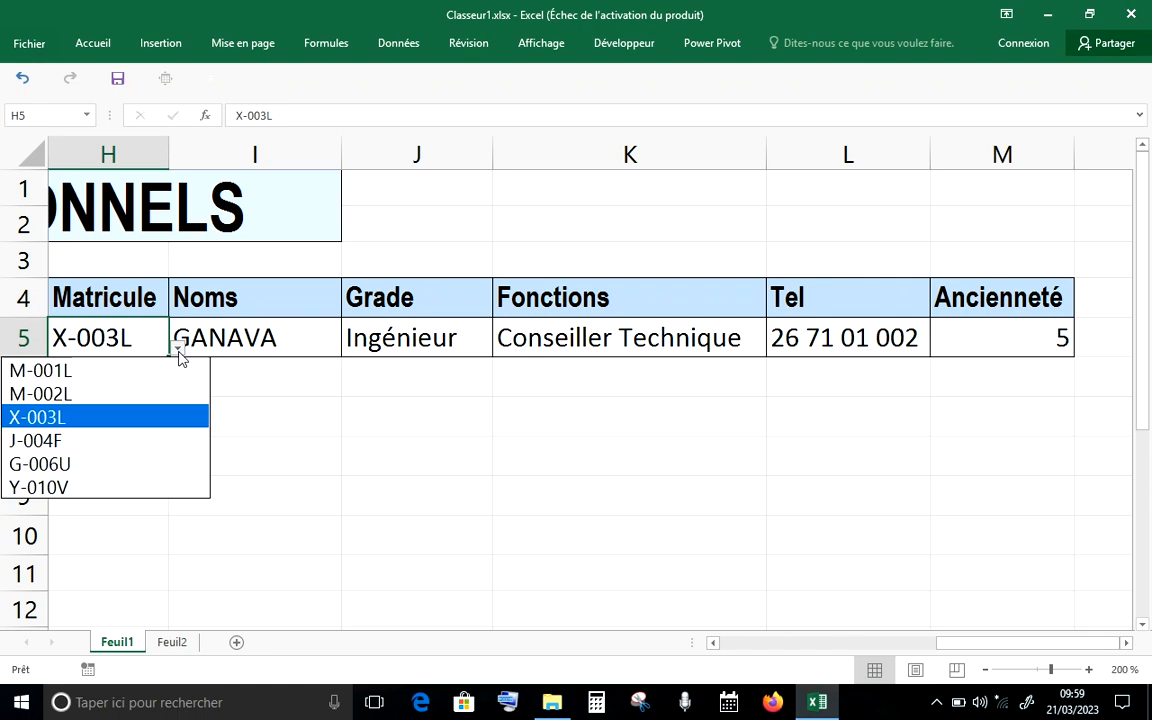
{"action": "left_click", "coordinate": [97, 464]}
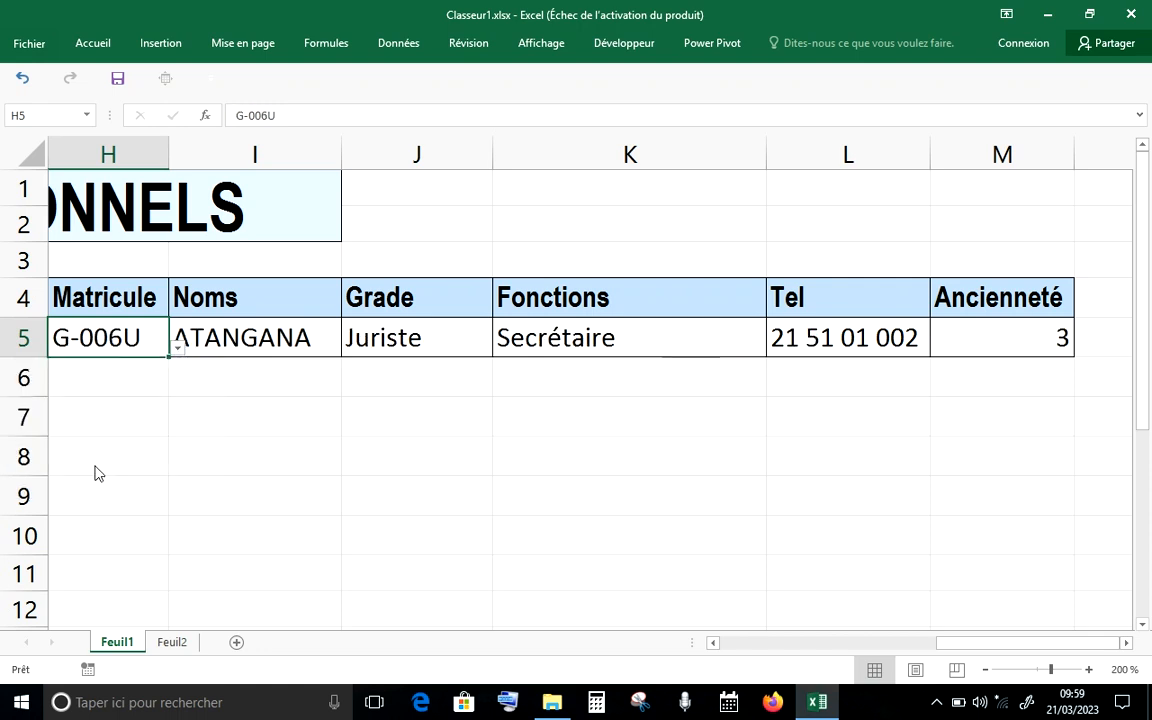
{"action": "left_click", "coordinate": [180, 352]}
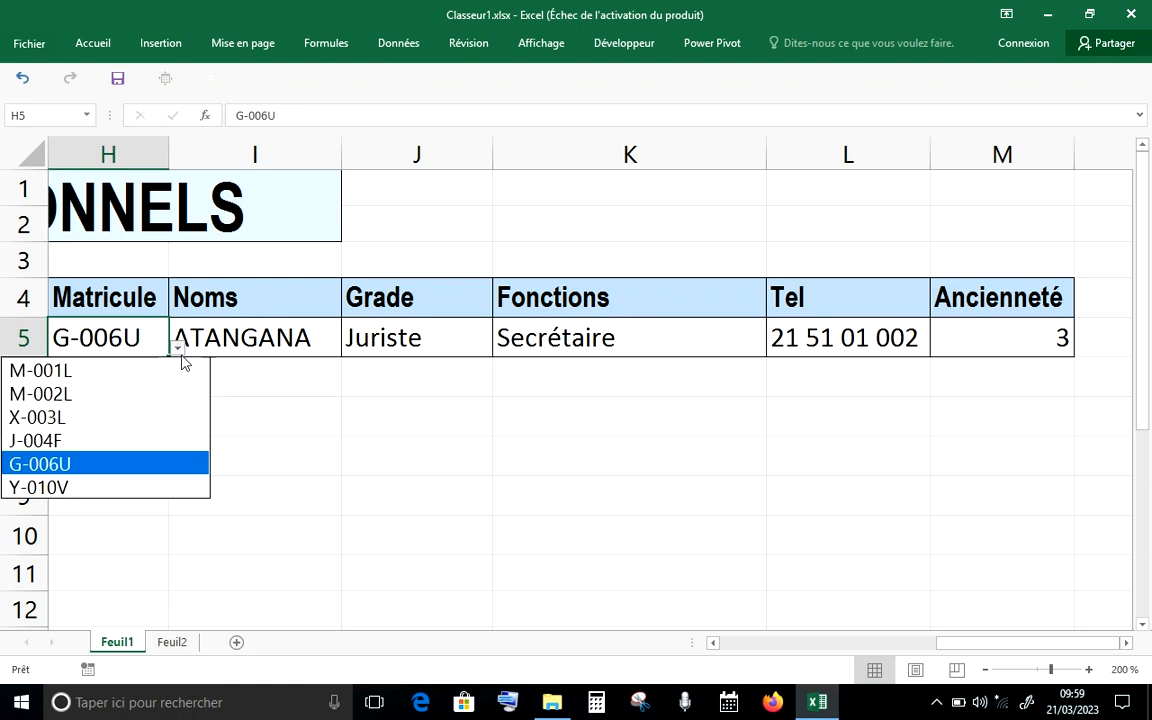
{"action": "left_click", "coordinate": [150, 484]}
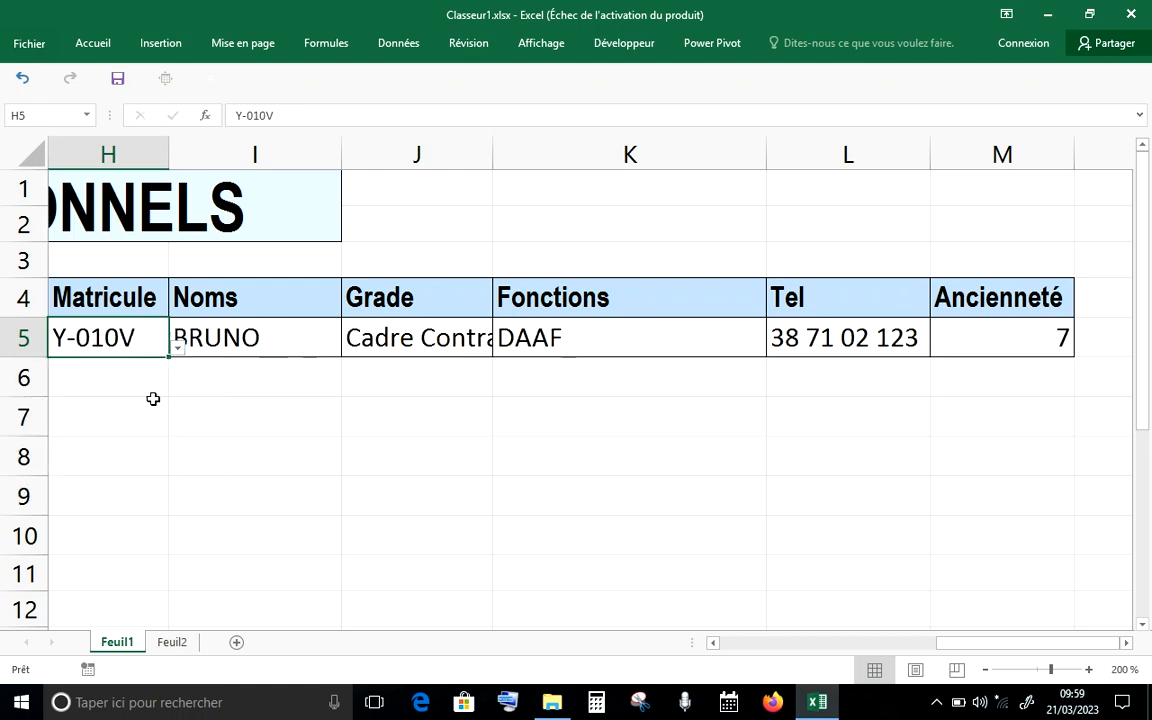
{"action": "left_click", "coordinate": [178, 350]}
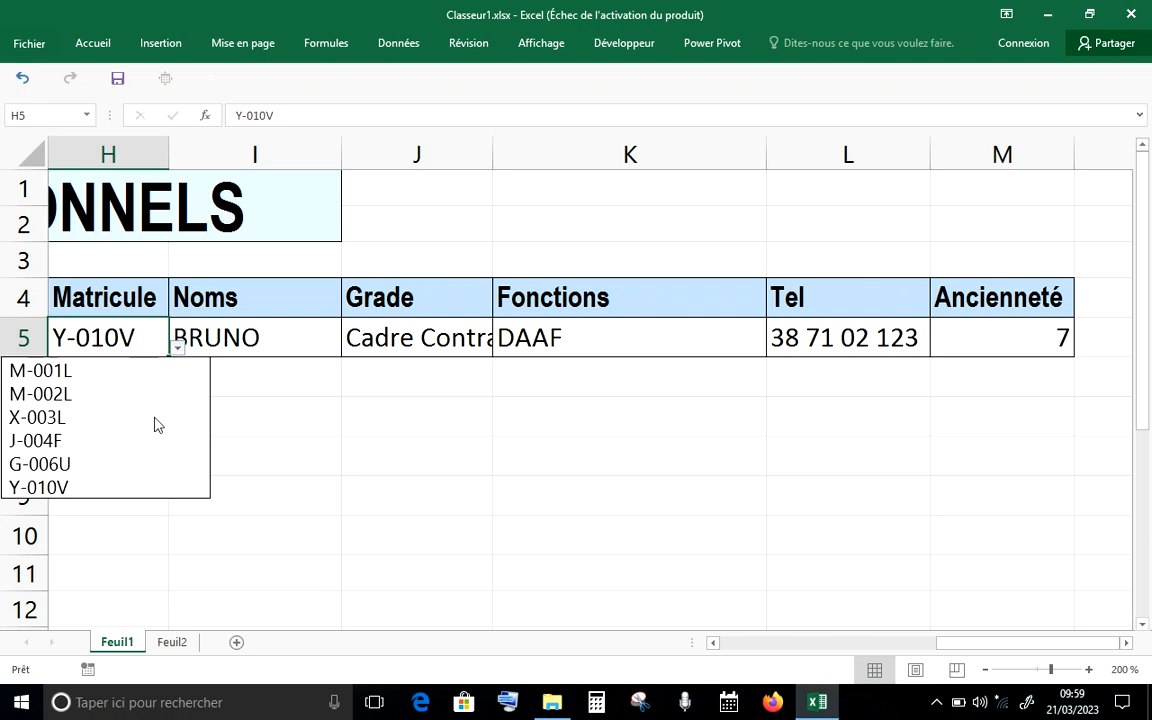
{"action": "key", "text": "Escape"}
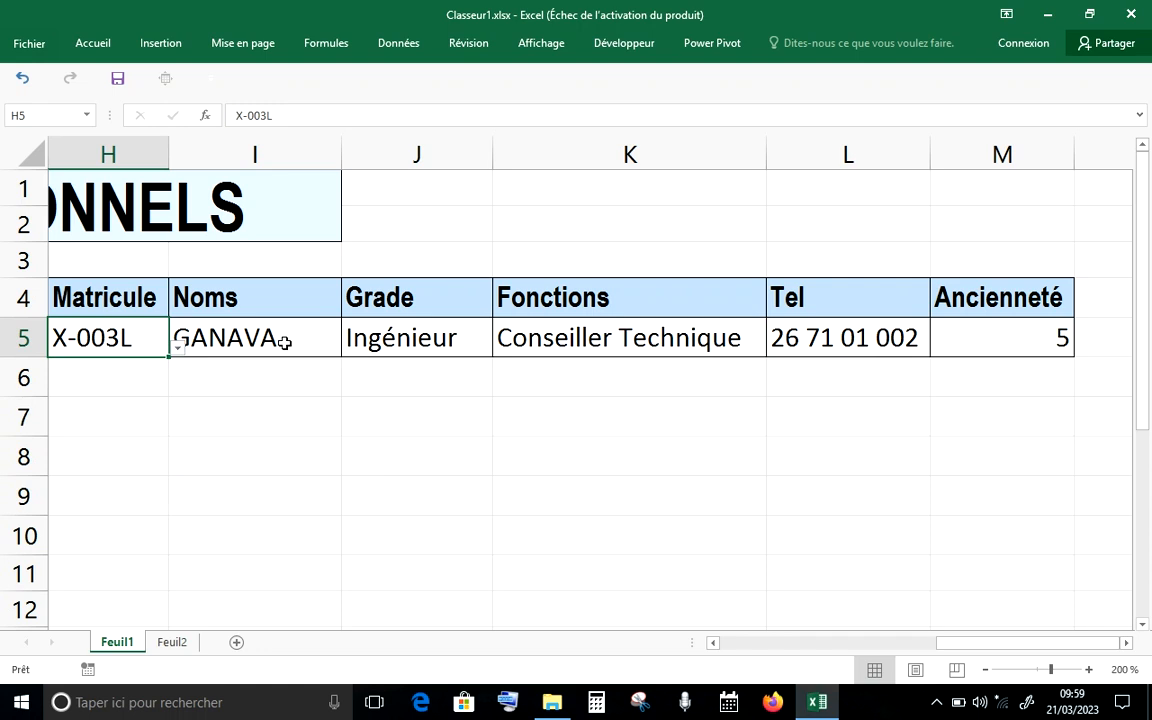
{"action": "left_click", "coordinate": [178, 349]}
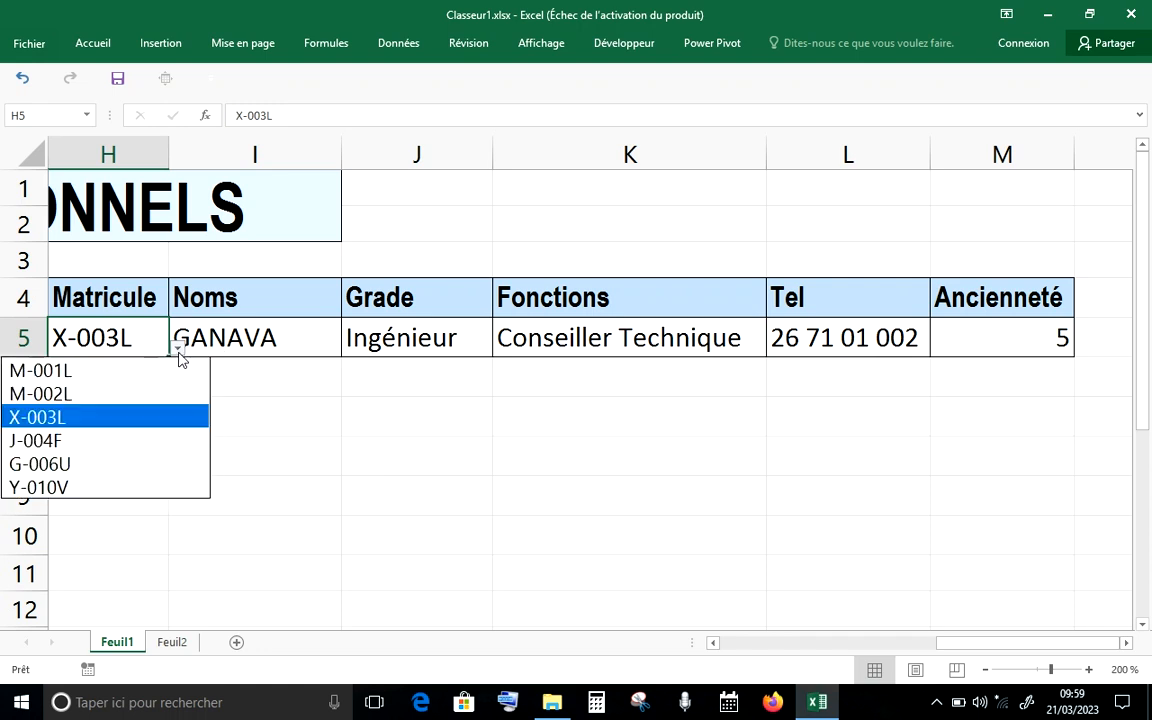
{"action": "left_click", "coordinate": [140, 440]}
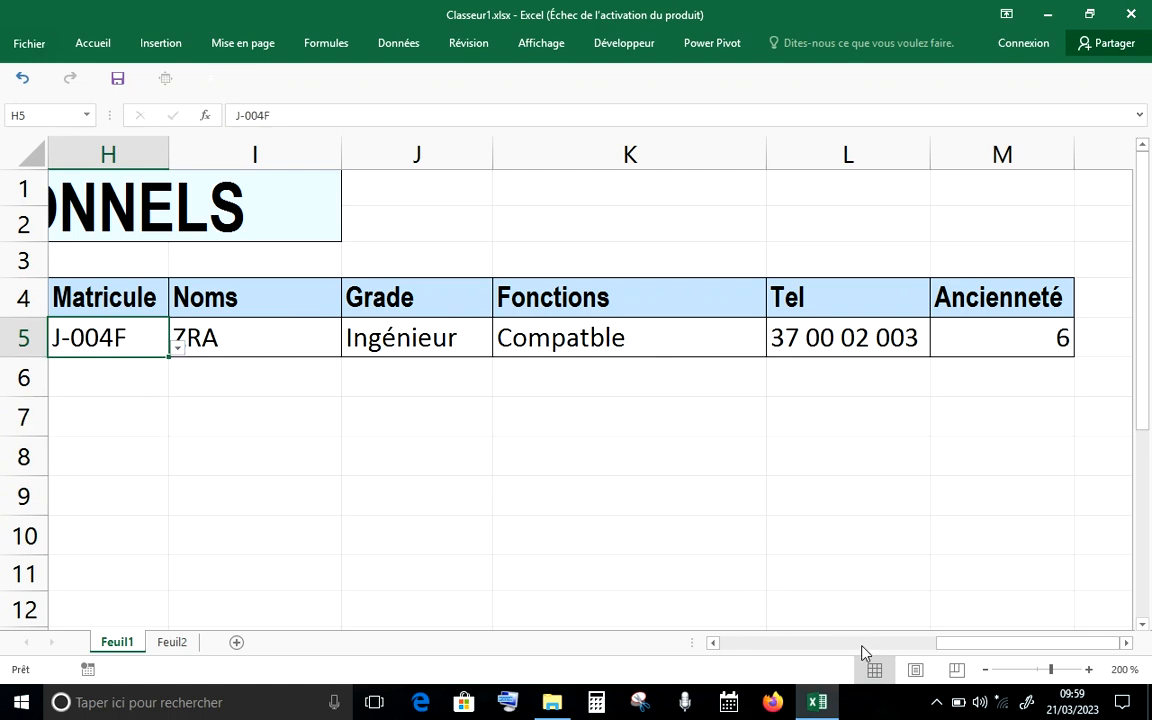
Switch to the Feuil2 worksheet and go to the empty lookup row beneath the blue headers.
{"action": "left_click_drag", "start_coordinate": [1023, 643], "coordinate": [777, 645]}
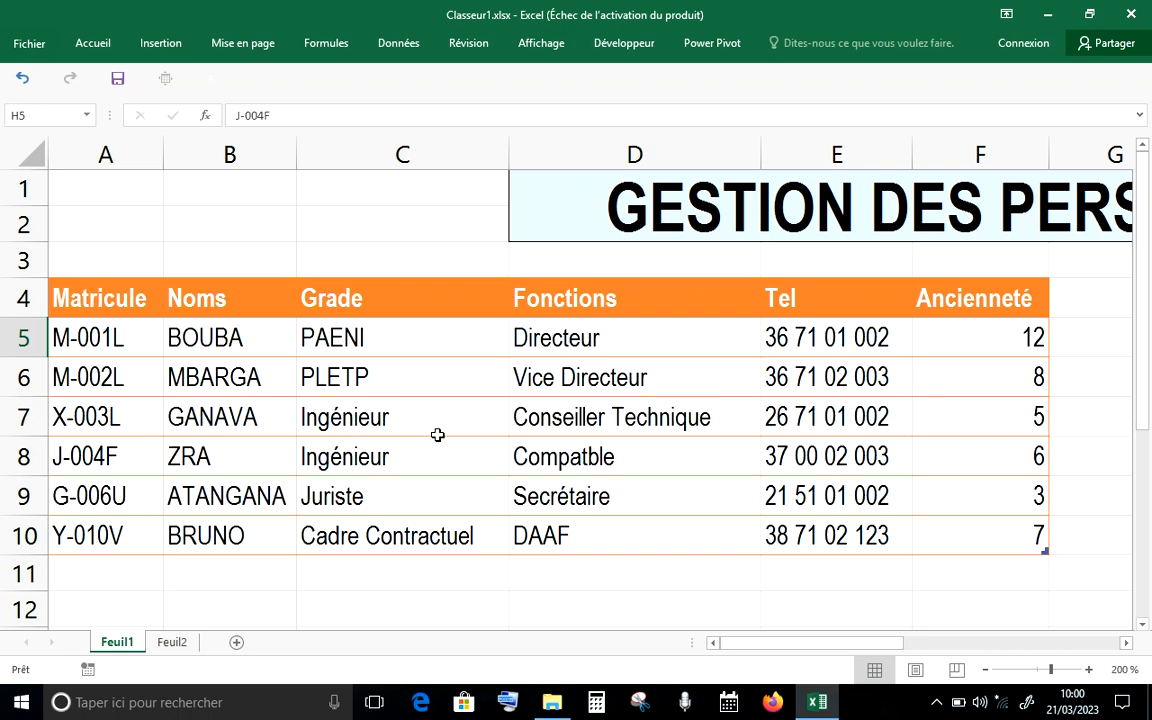
{"action": "left_click", "coordinate": [172, 642]}
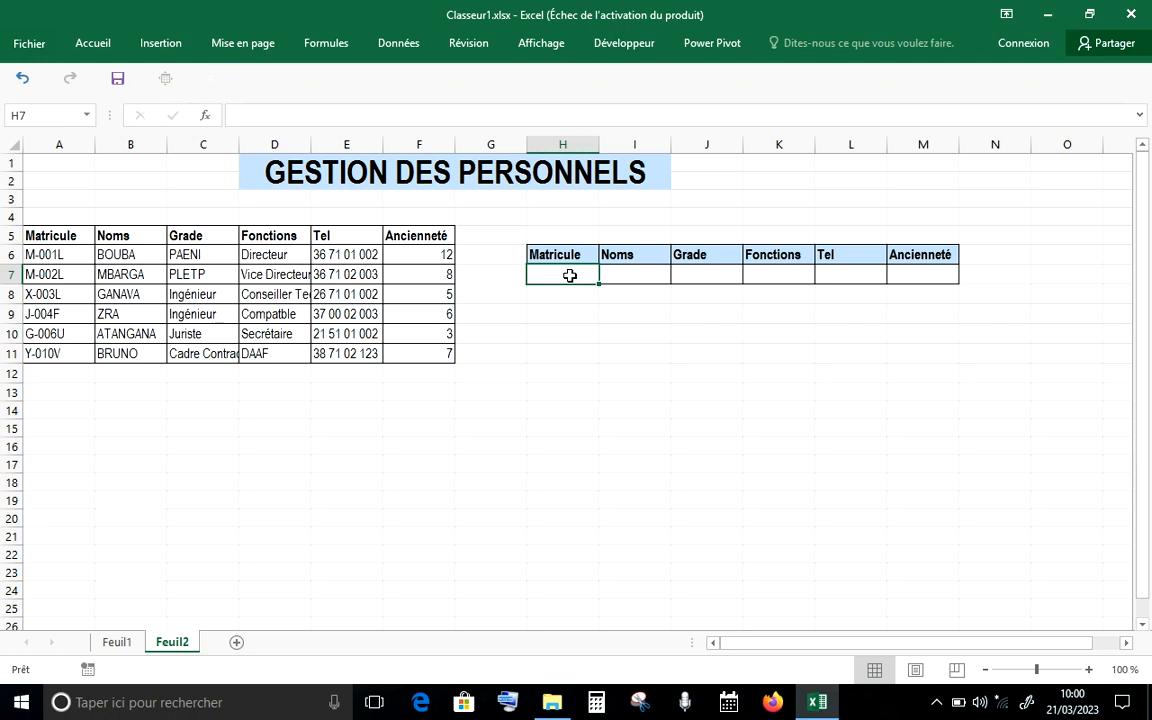
{"action": "double_click", "coordinate": [640, 278]}
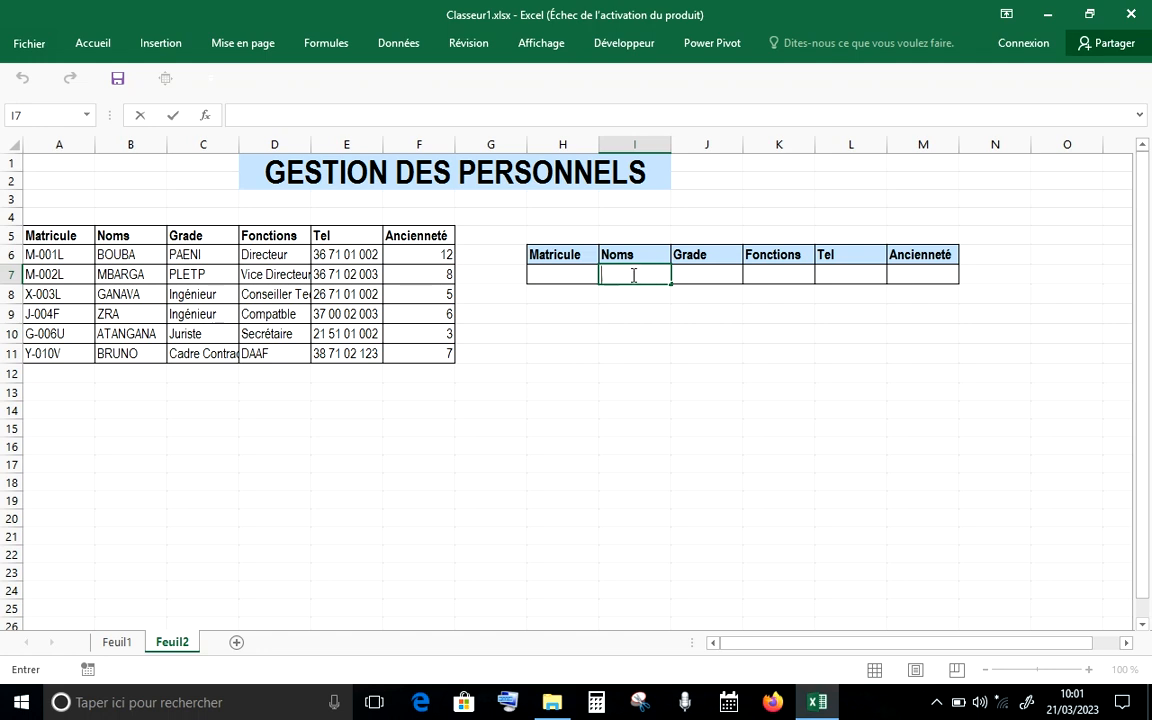
{"action": "left_click", "coordinate": [567, 276]}
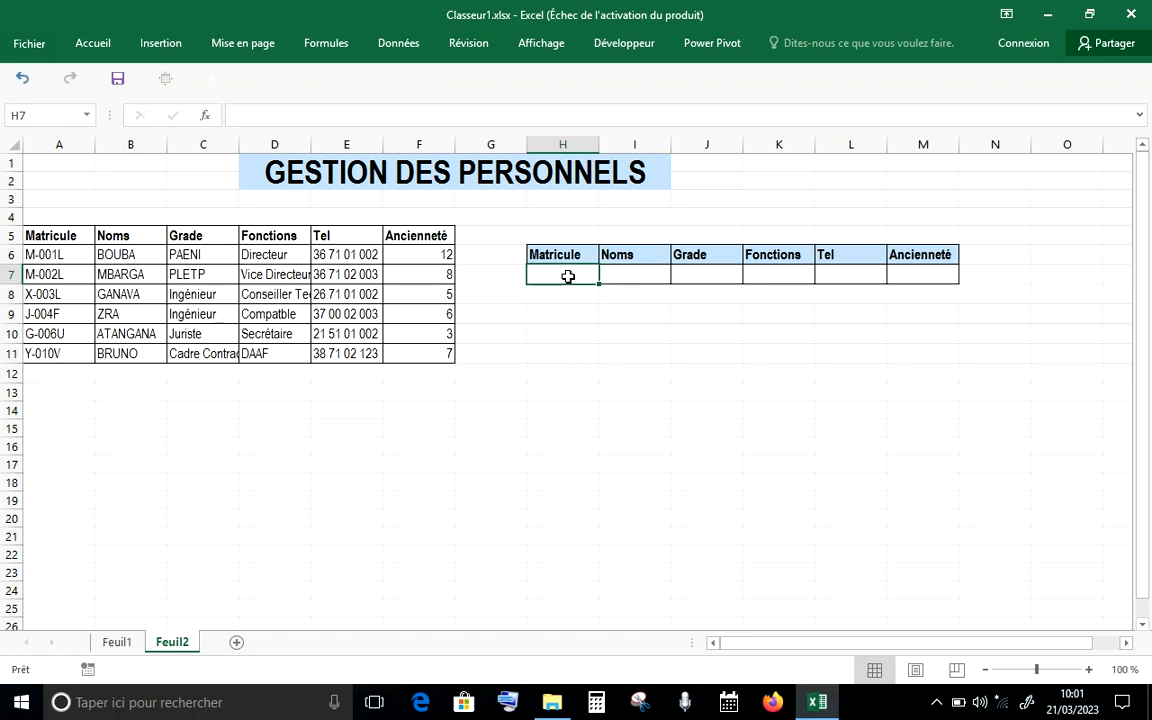
{"action": "left_click", "coordinate": [635, 278]}
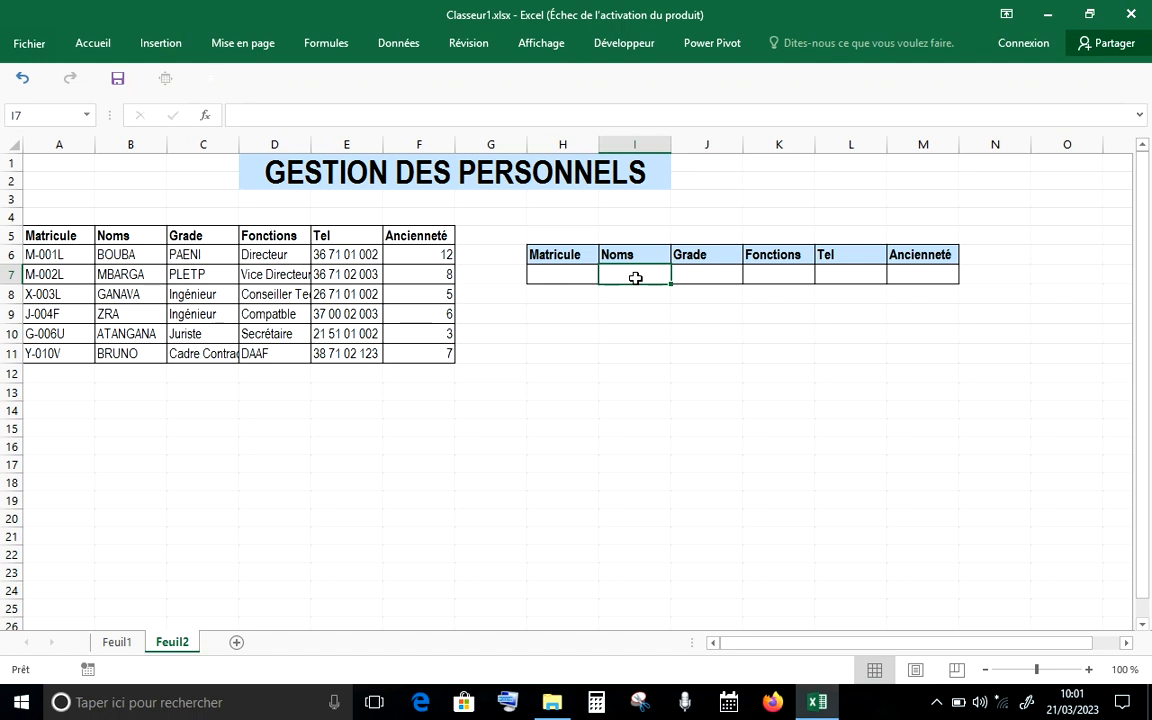
{"action": "left_click", "coordinate": [688, 277]}
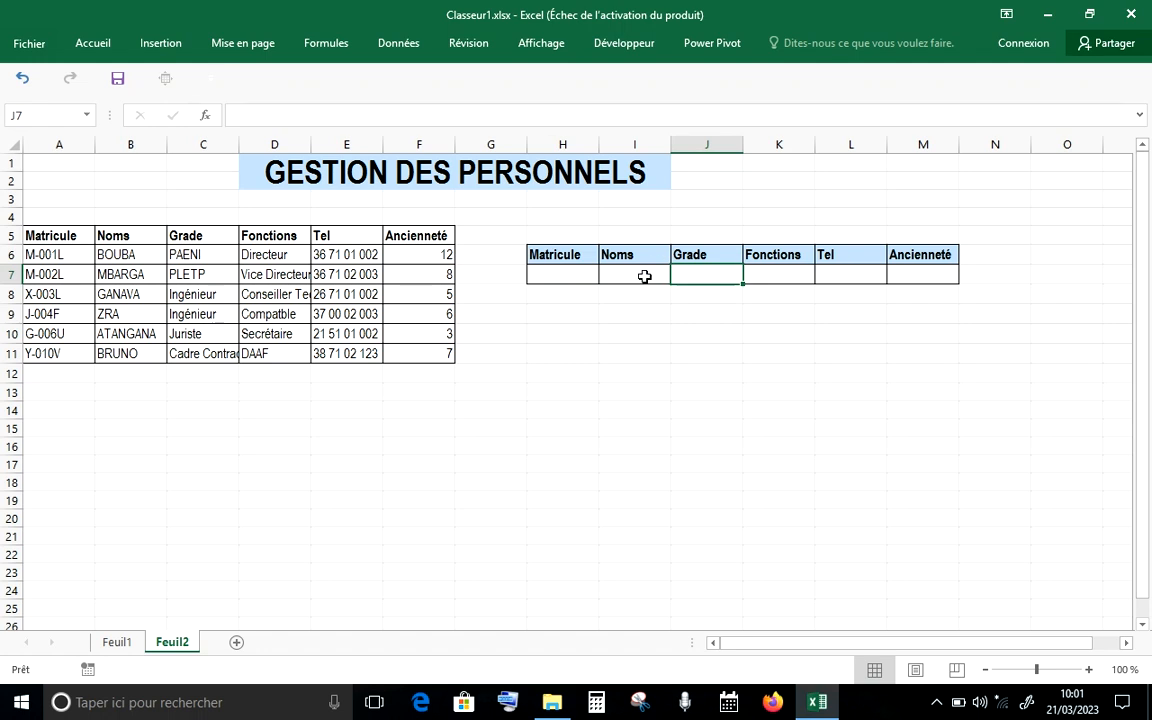
Start a RECHERCHEV formula in cell I7 under the Noms header.
{"action": "double_click", "coordinate": [645, 277]}
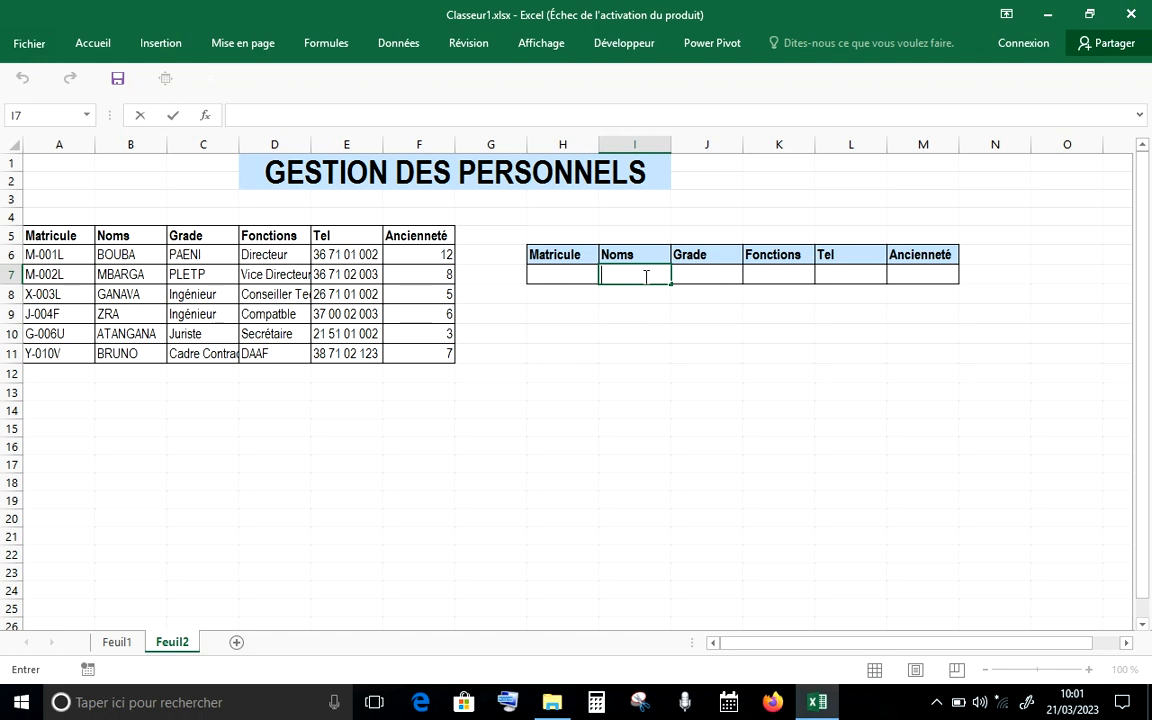
{"action": "type", "text": "="}
{"action": "type", "text": "RE"}
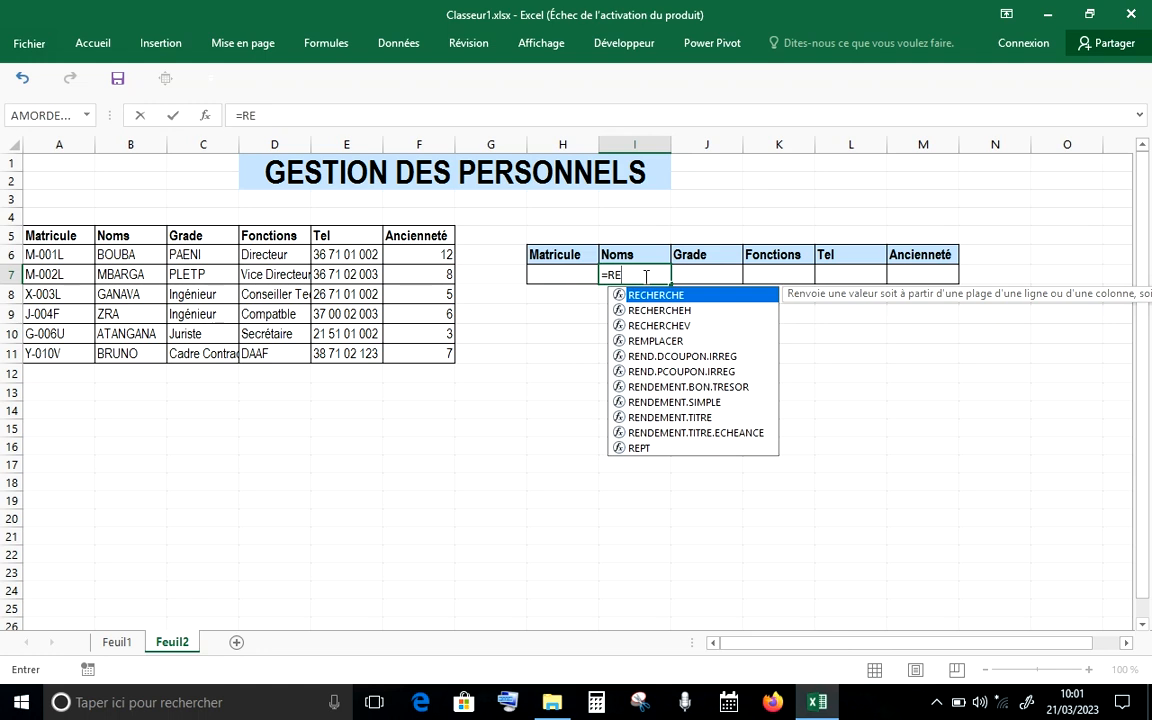
{"action": "type", "text": "C"}
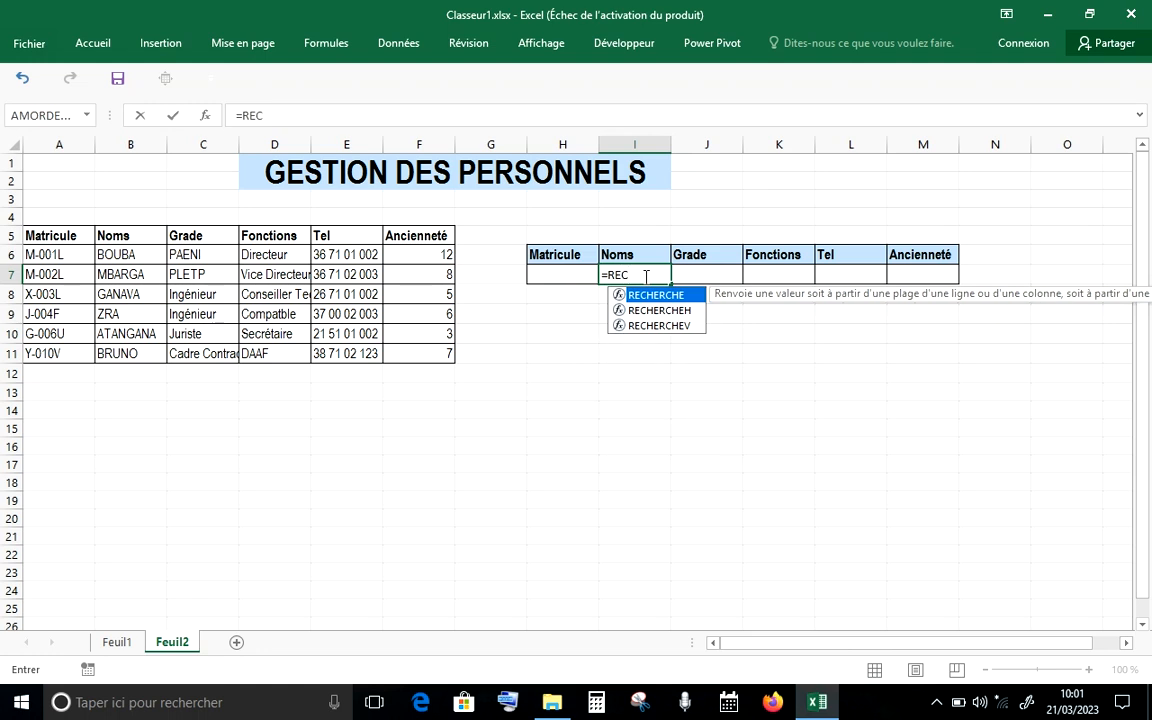
{"action": "left_click", "coordinate": [690, 326]}
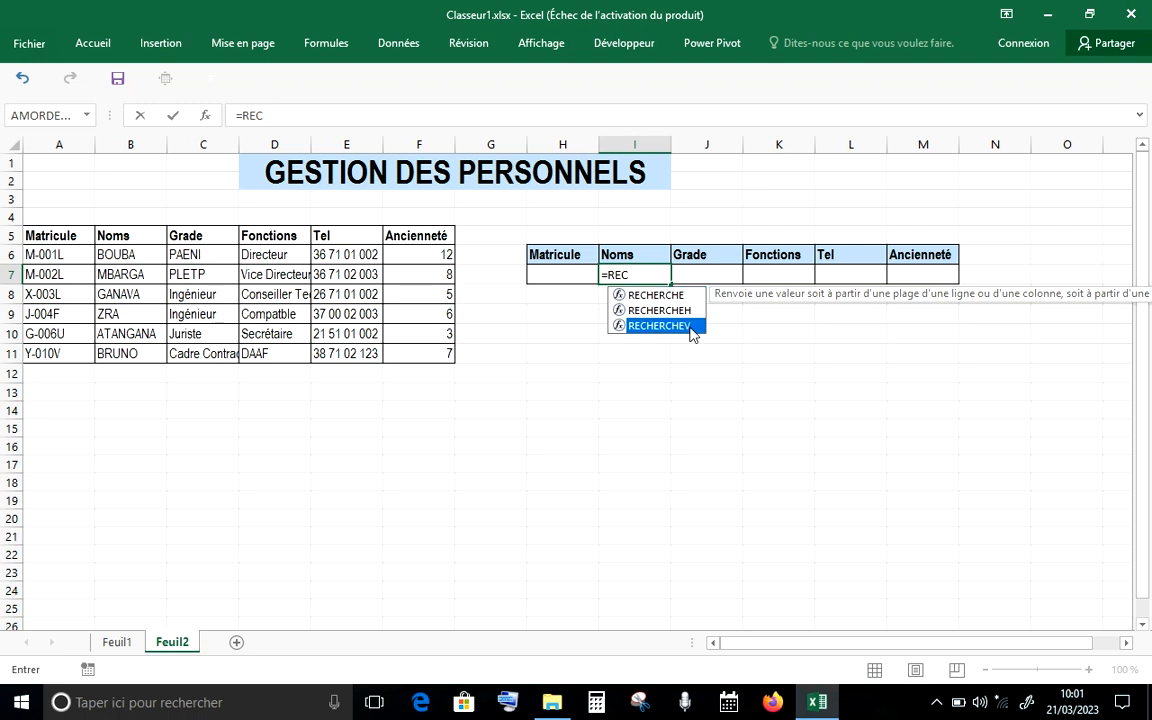
{"action": "double_click", "coordinate": [690, 326]}
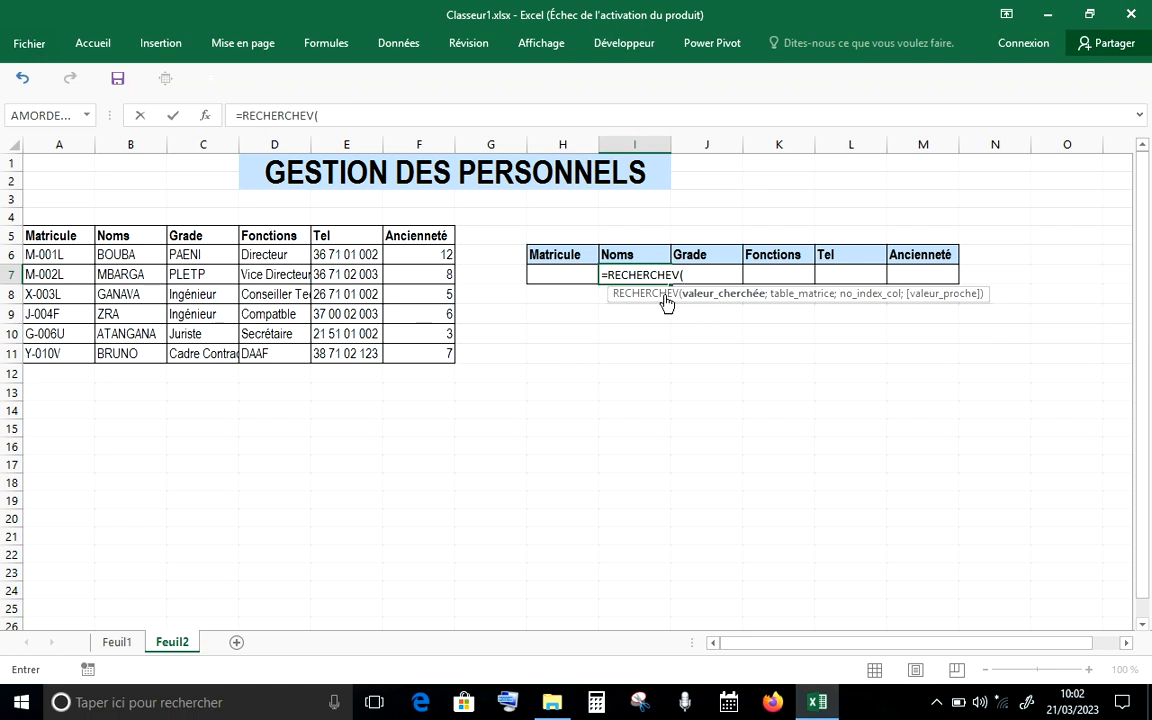
Use the Matricule cell H7, as a single relative reference, for the lookup value of the RECHERCHEV formula.
{"action": "left_click", "coordinate": [575, 277]}
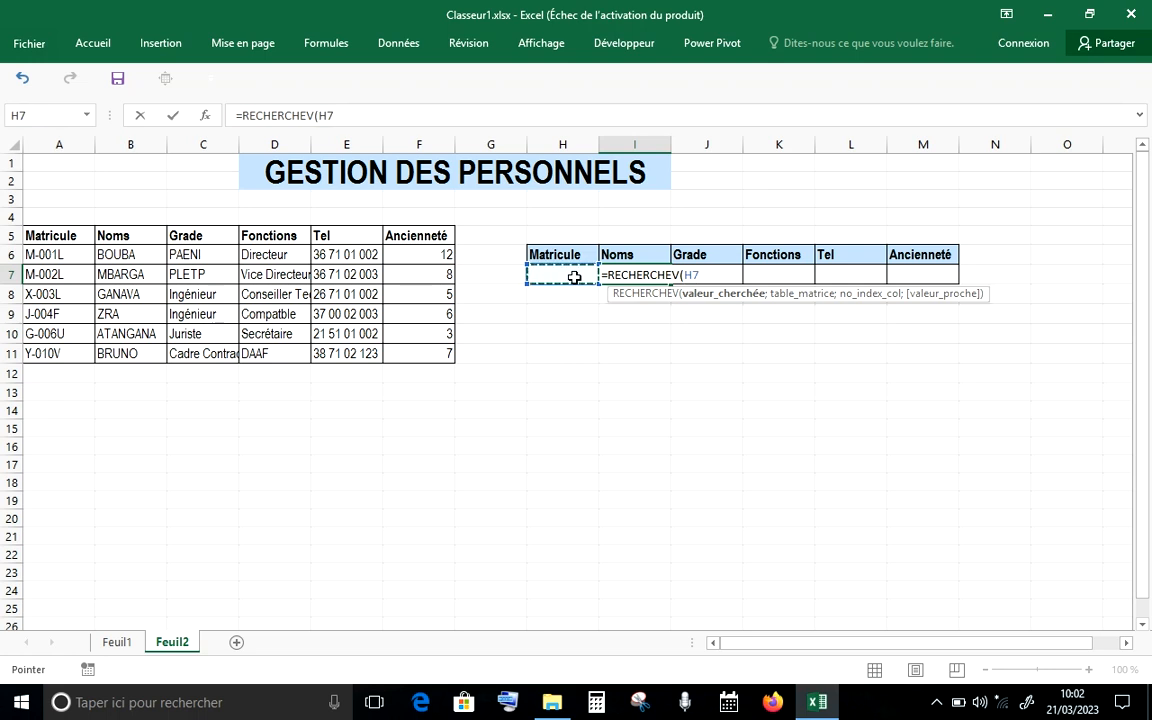
{"action": "key", "text": "F8"}
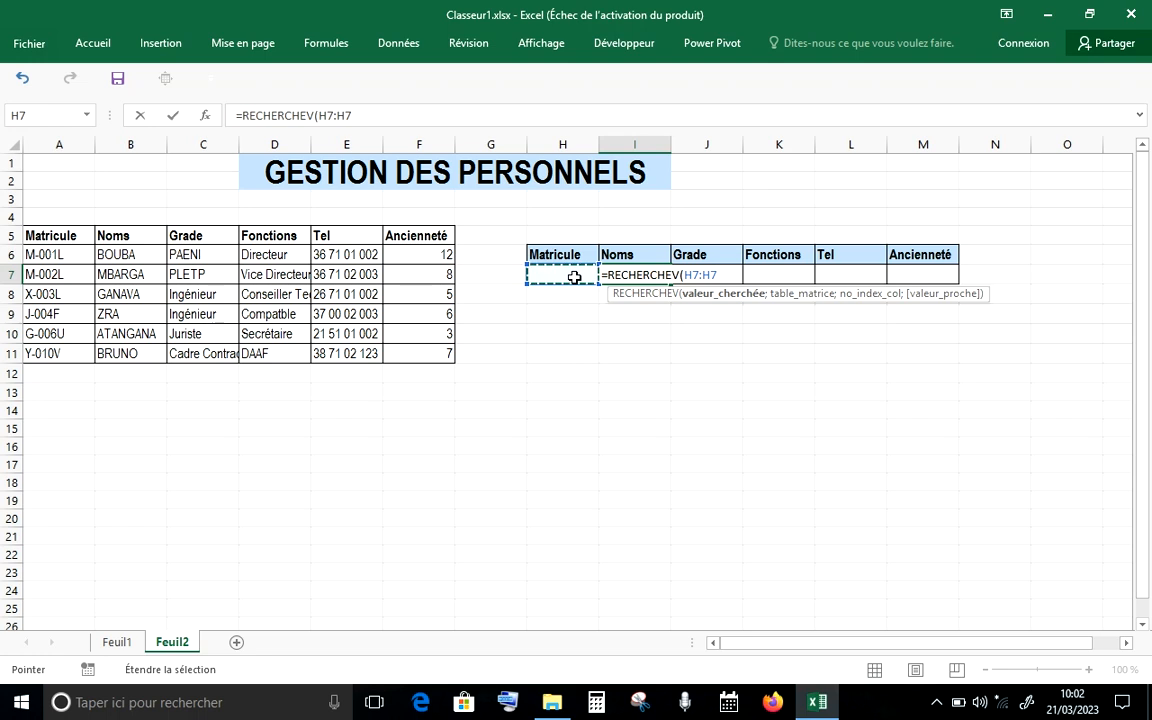
{"action": "key", "text": "BackSpace"}
{"action": "key", "text": "BackSpace"}
{"action": "key", "text": "BackSpace"}
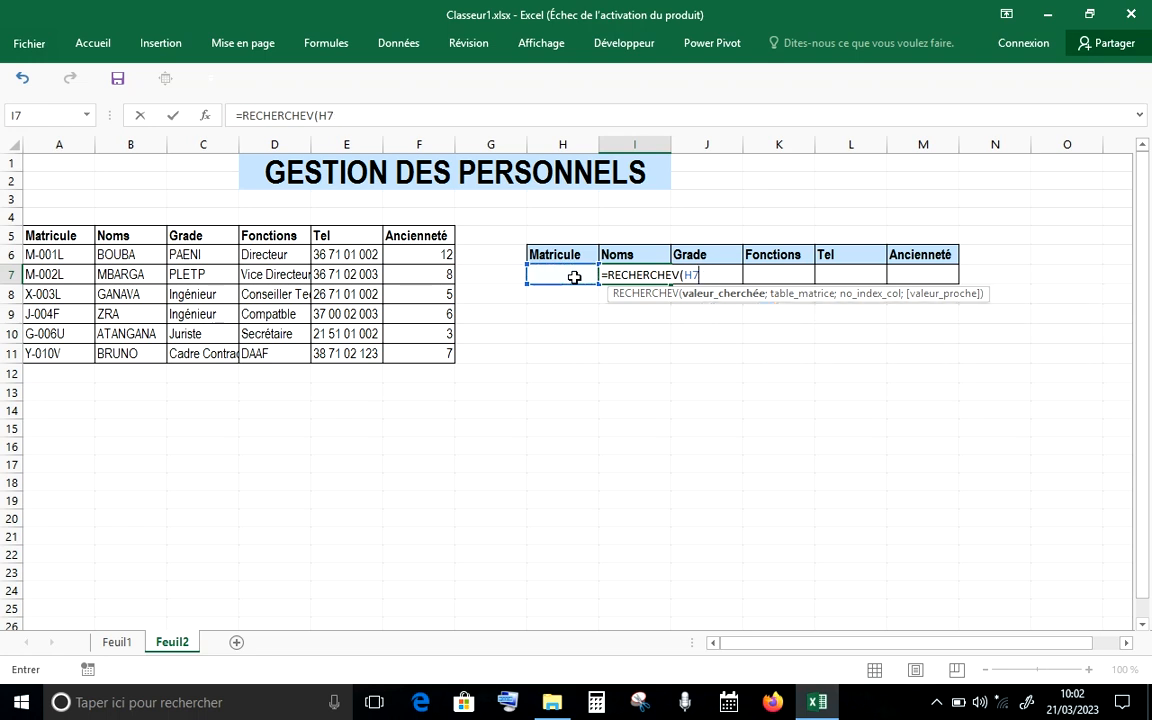
{"action": "type", "text": ";"}
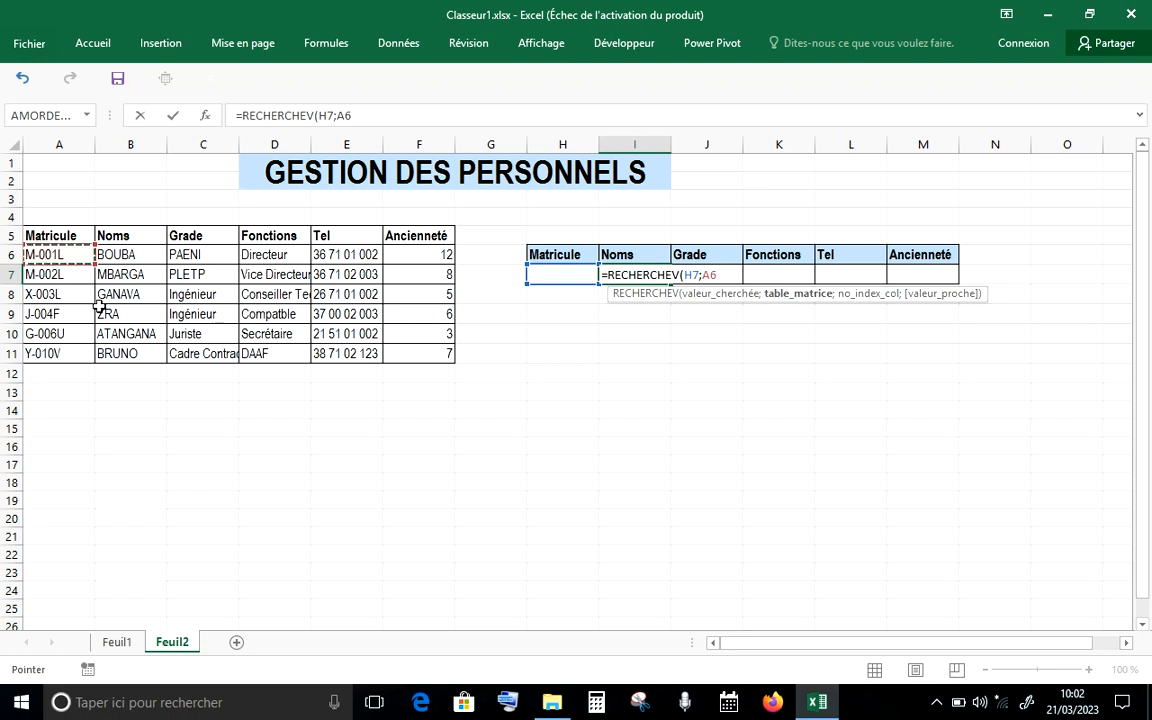
Set the formula's table array to the employee data range A6:F11, without the header row.
{"action": "left_click_drag", "start_coordinate": [93, 290], "coordinate": [130, 314]}
{"action": "left_click", "coordinate": [65, 255]}
{"action": "left_click_drag", "start_coordinate": [65, 255], "coordinate": [405, 350]}
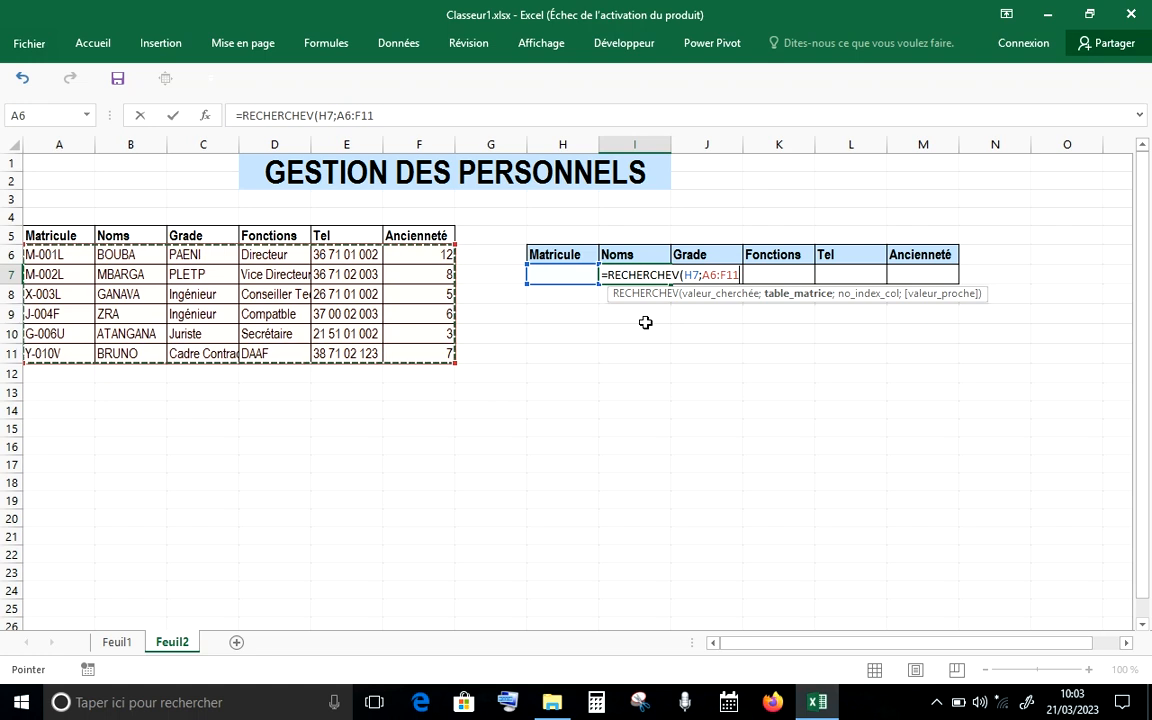
{"action": "type", "text": ";"}
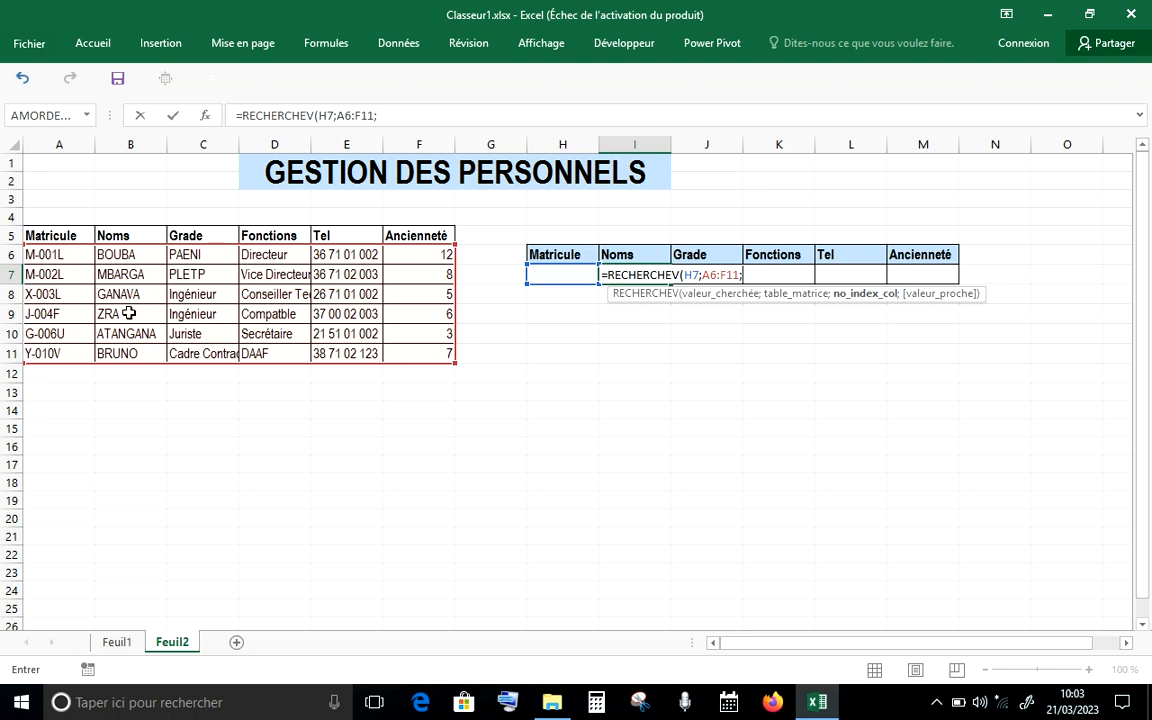
Complete the RECHERCHEV formula in I7 with column index 2 and FAUX for an exact match.
{"action": "type", "text": "2"}
{"action": "type", "text": ";"}
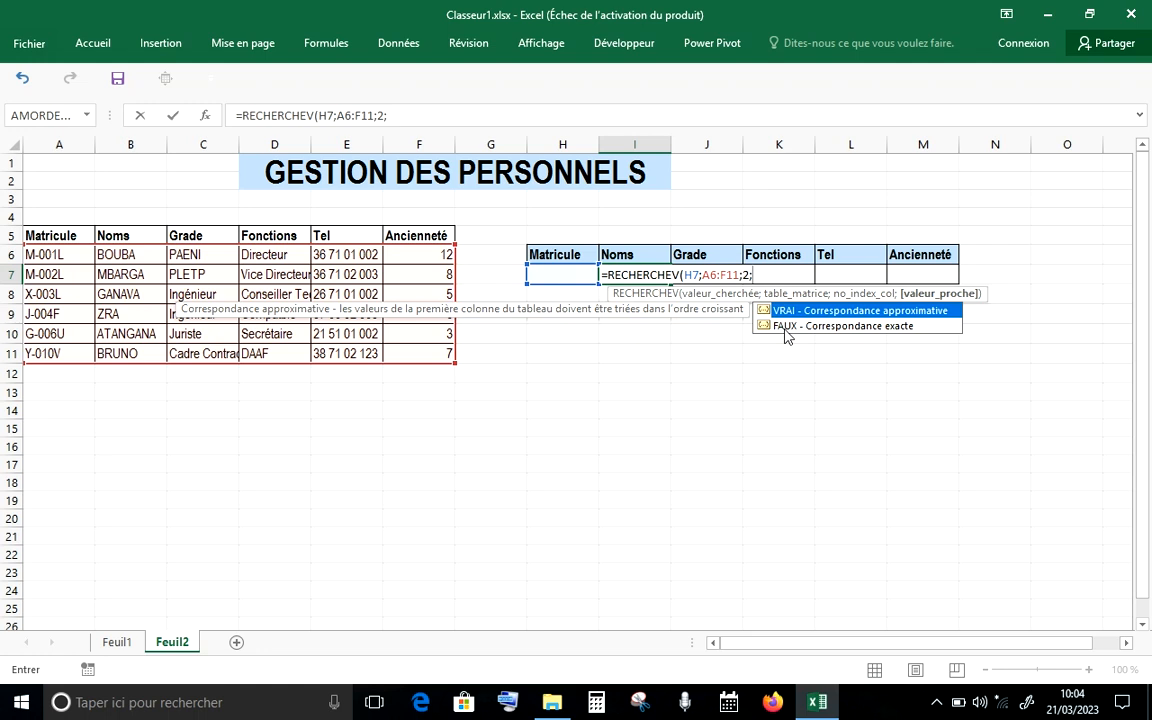
{"action": "double_click", "coordinate": [784, 326]}
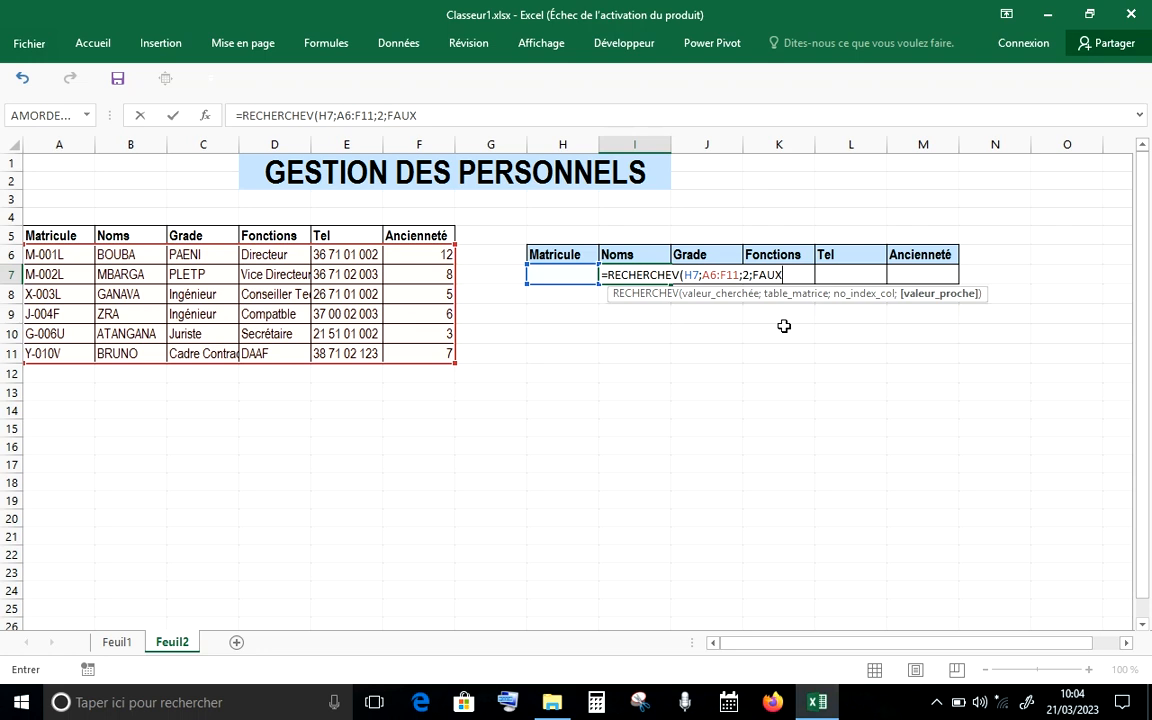
{"action": "type", "text": ")"}
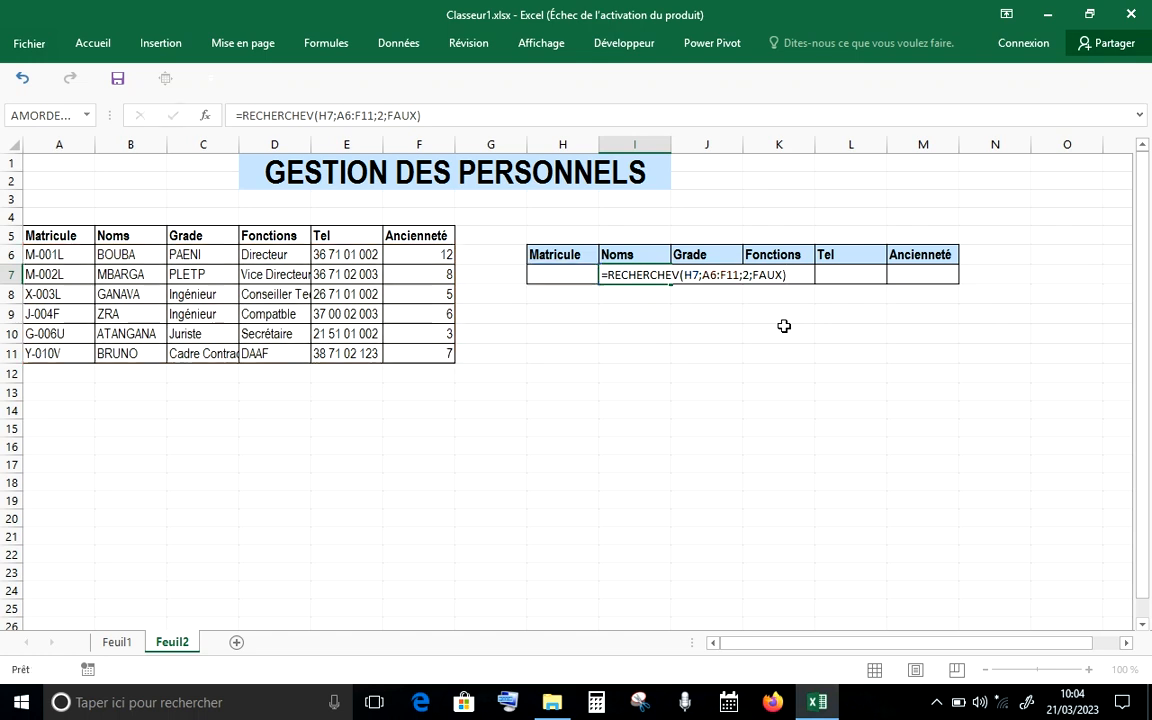
{"action": "key", "text": "Return"}
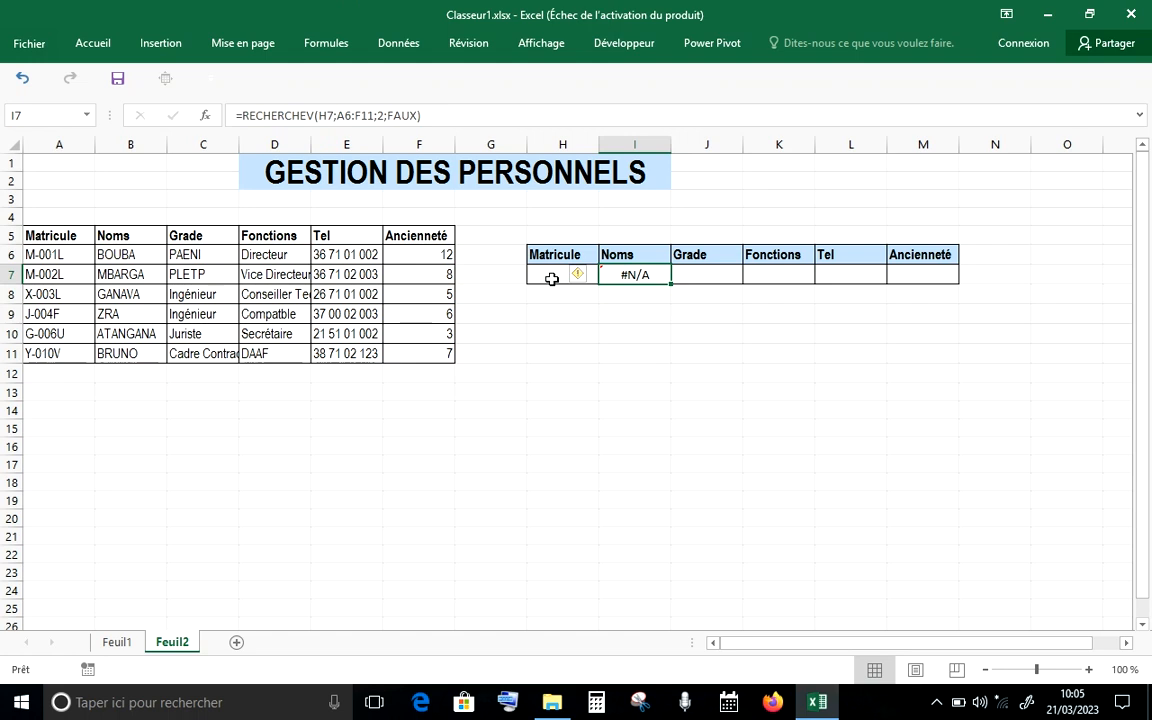
Test the Noms lookup with the matricule from the data table's last row in H7, and clear that cell again.
{"action": "left_click", "coordinate": [551, 279]}
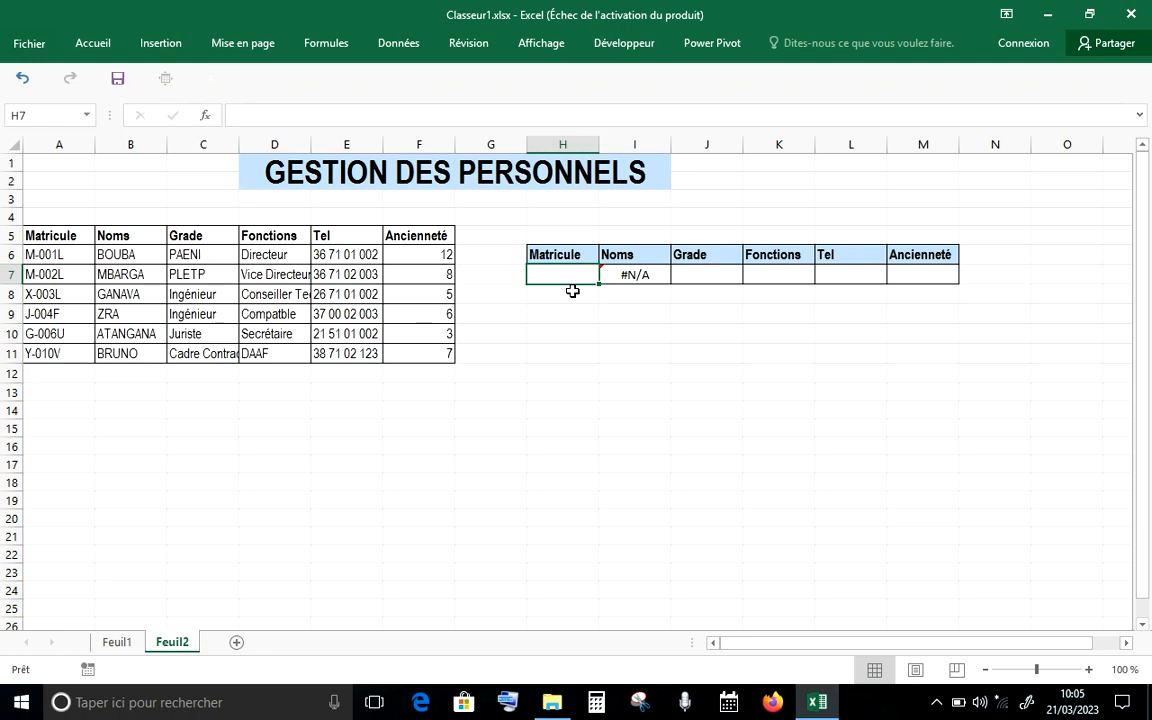
{"action": "type", "text": "Y"}
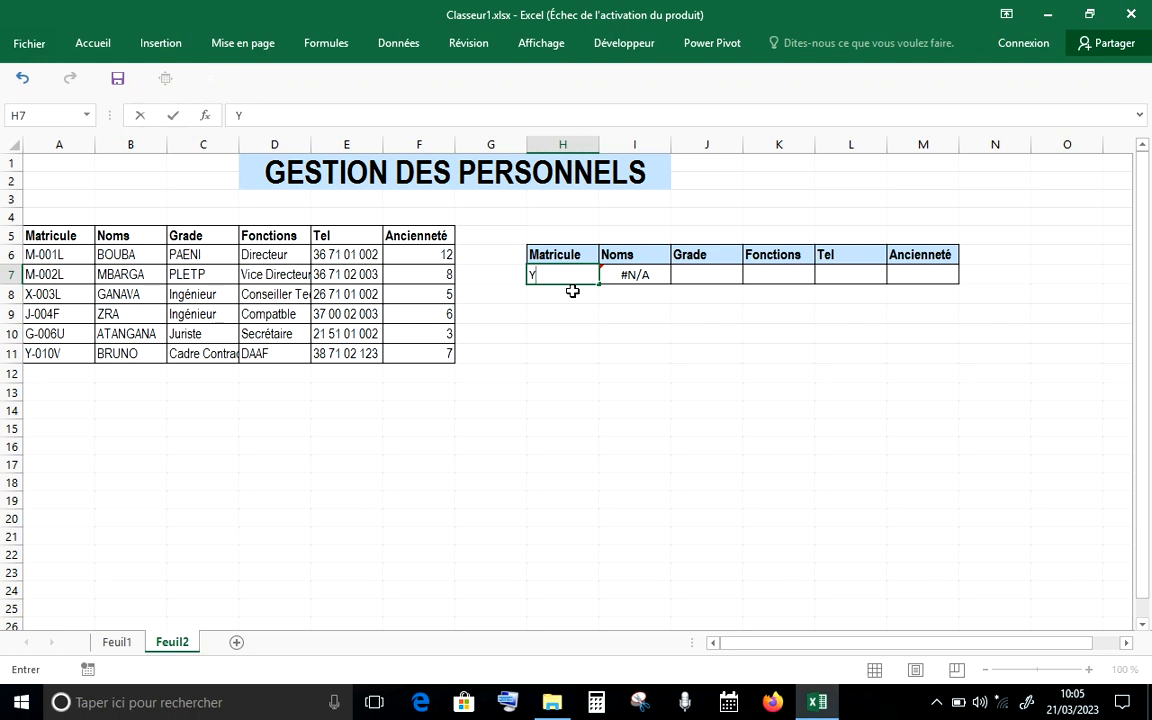
{"action": "type", "text": "-010V"}
{"action": "key", "text": "Return"}
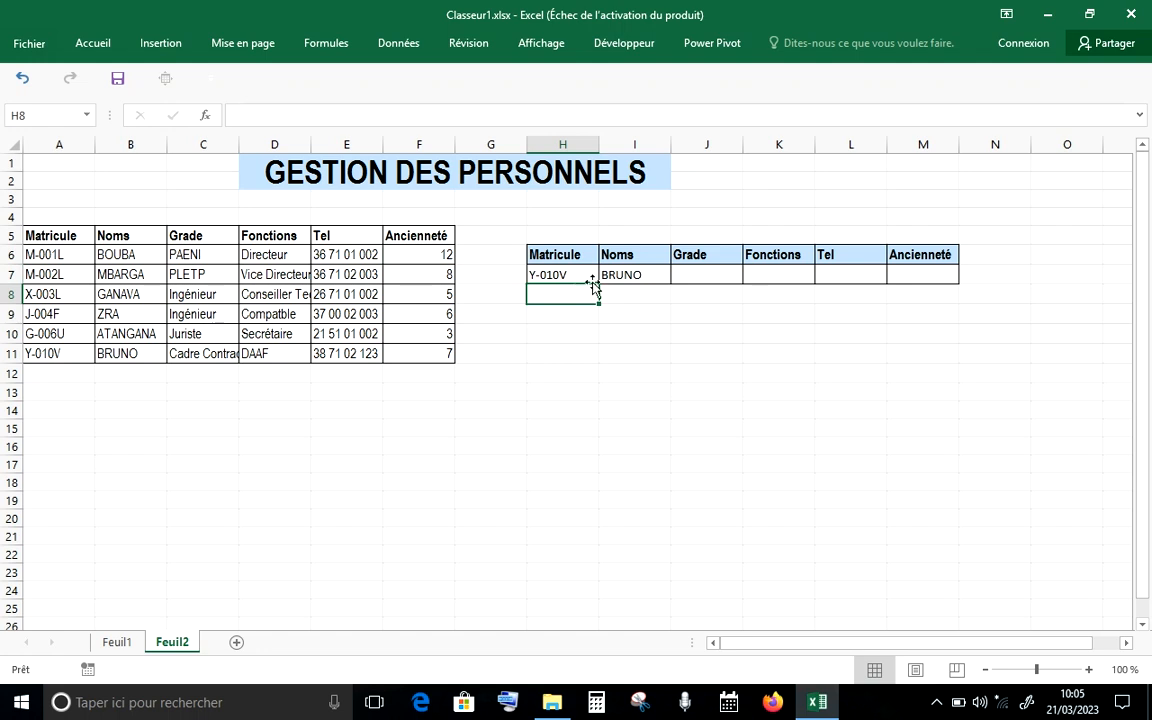
{"action": "left_click", "coordinate": [641, 277]}
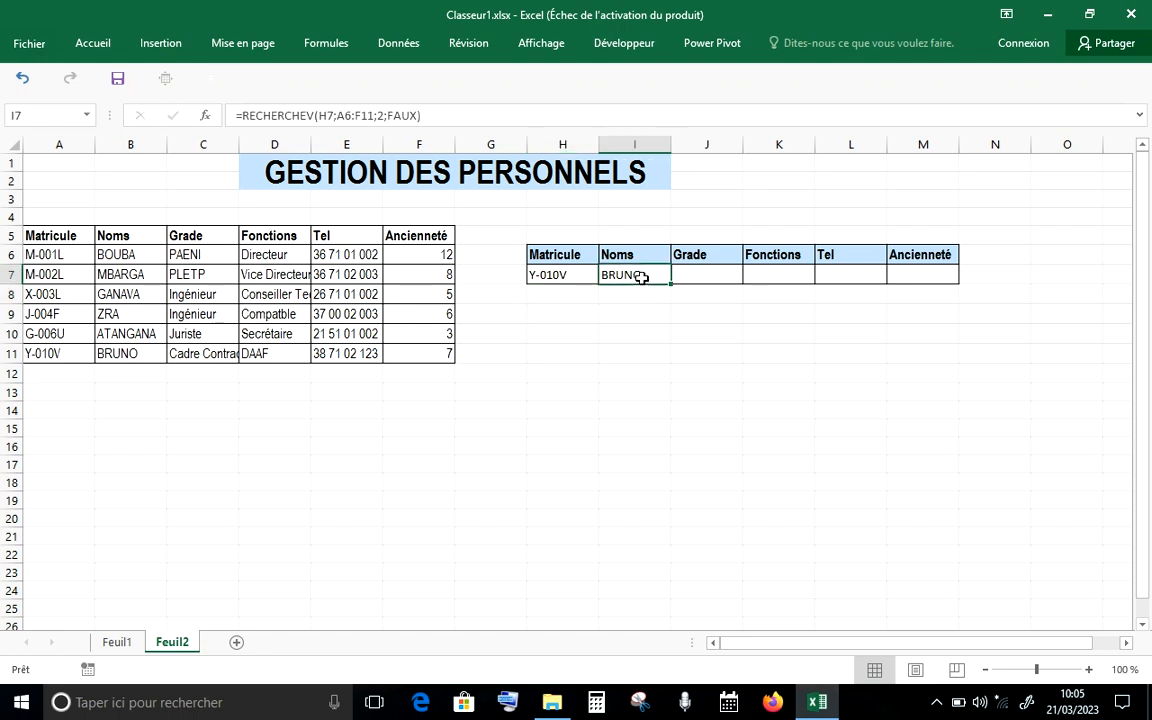
{"action": "left_click", "coordinate": [563, 277]}
{"action": "key", "text": "Delete"}
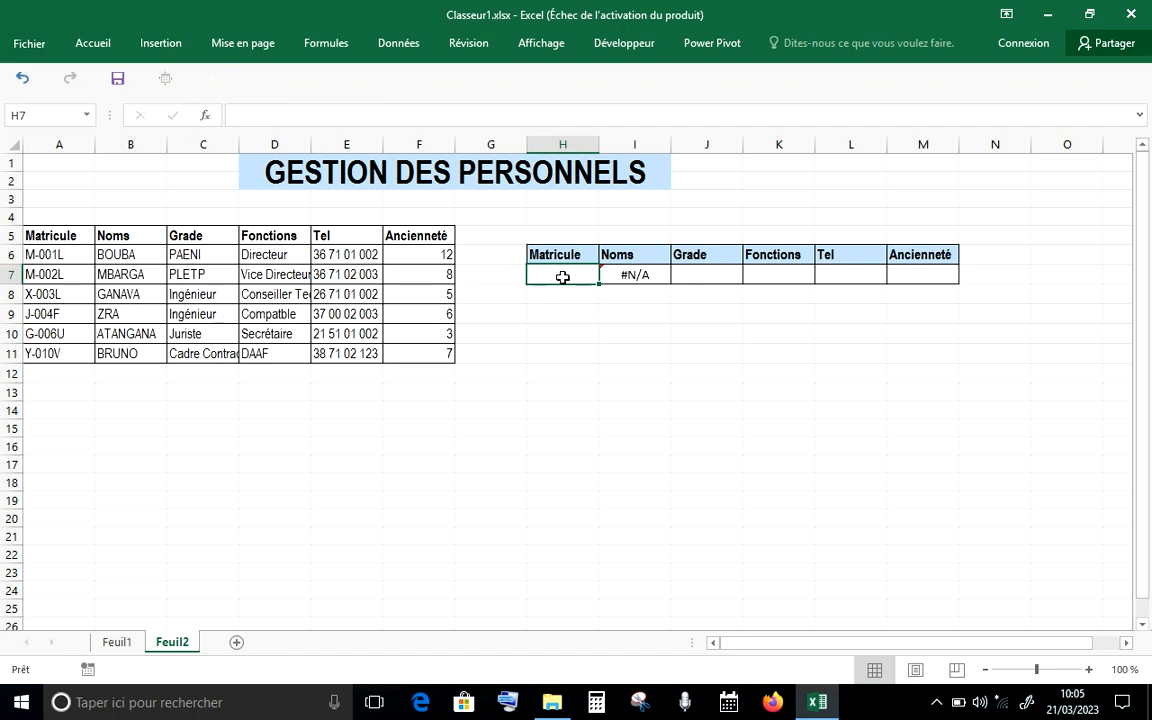
{"action": "left_click", "coordinate": [638, 276]}
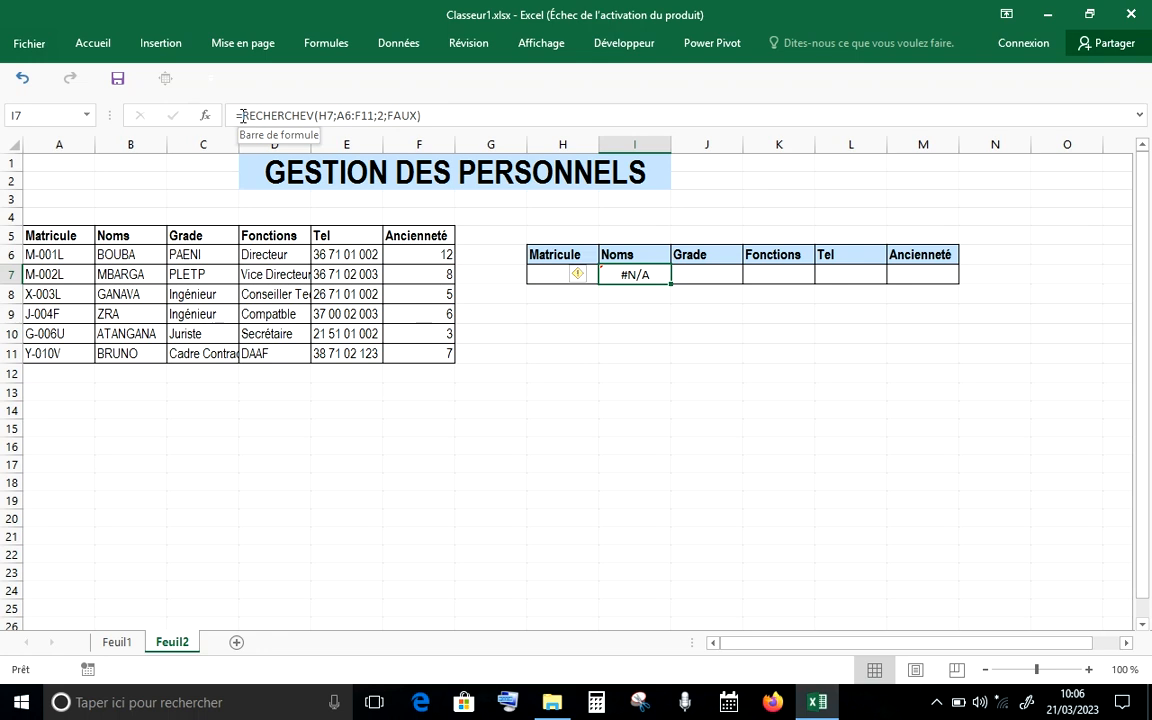
{"action": "type", "text": "s"}
{"action": "key", "text": "BackSpace"}
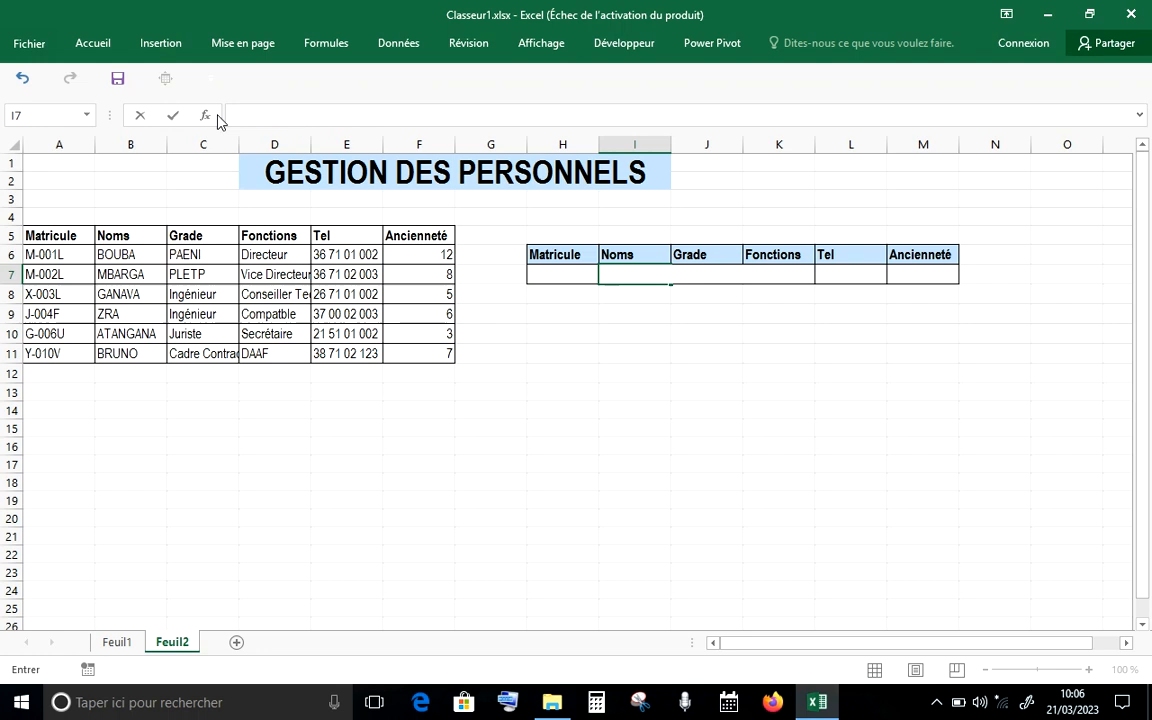
{"action": "left_click", "coordinate": [22, 78]}
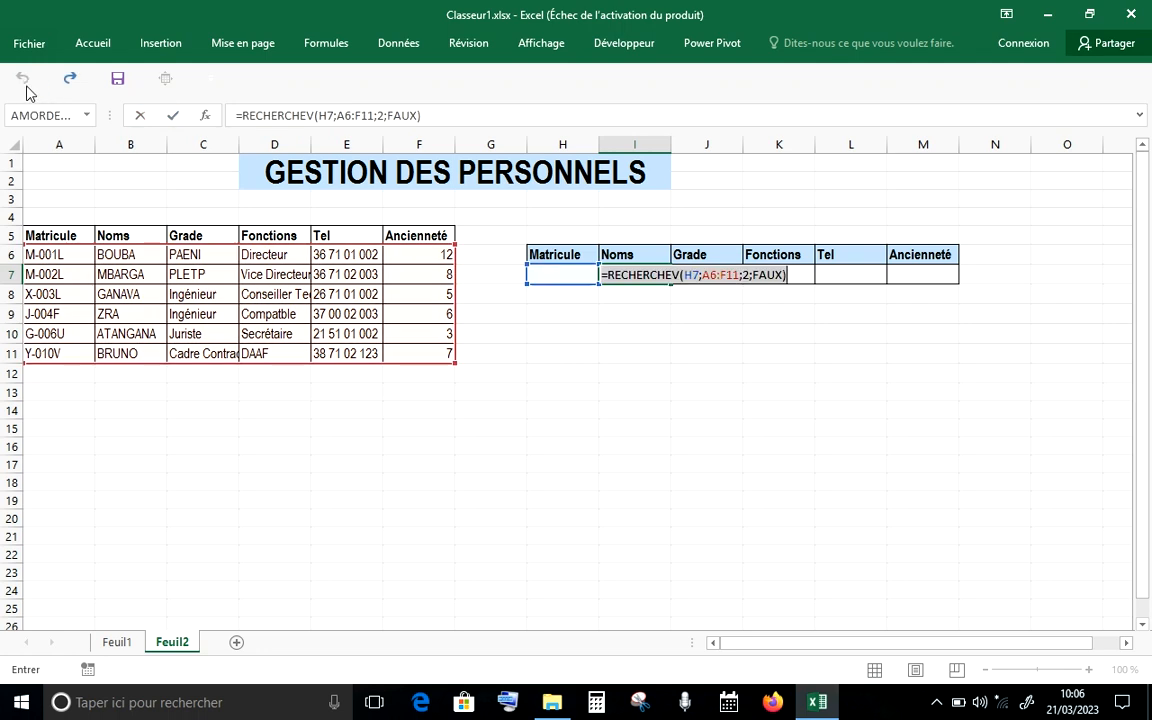
Insert the SIERREUR function in front of RECHERCHEV in the formula of cell I7.
{"action": "left_click", "coordinate": [241, 116]}
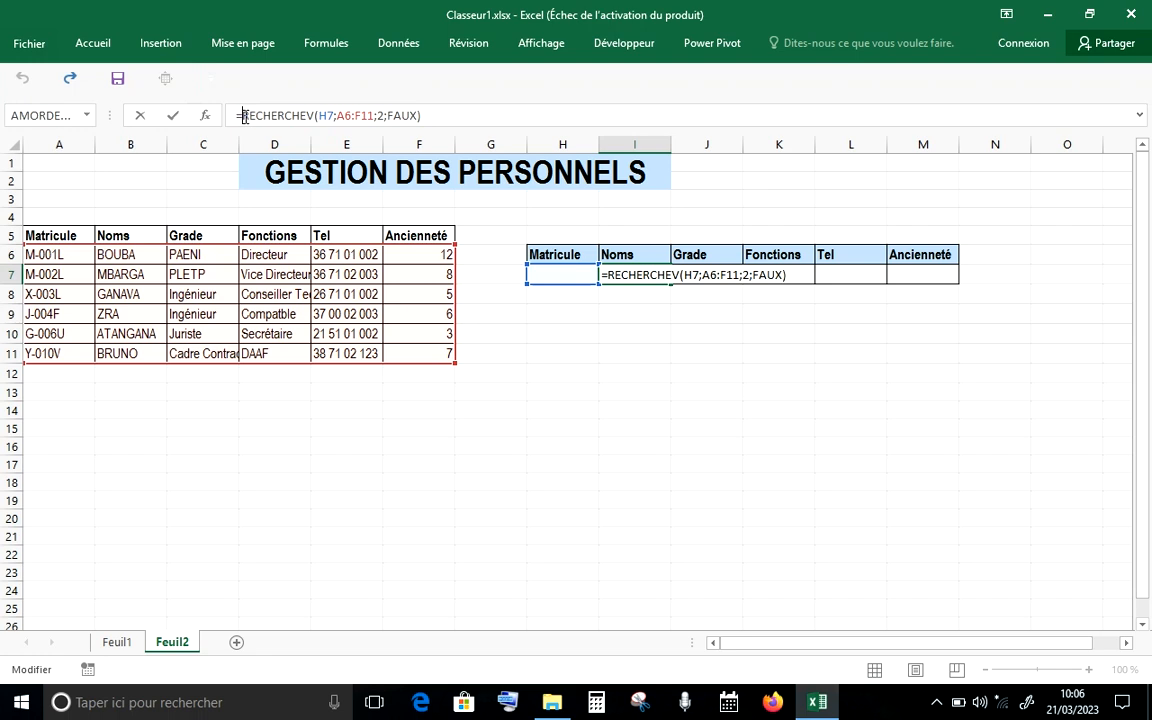
{"action": "type", "text": "SI"}
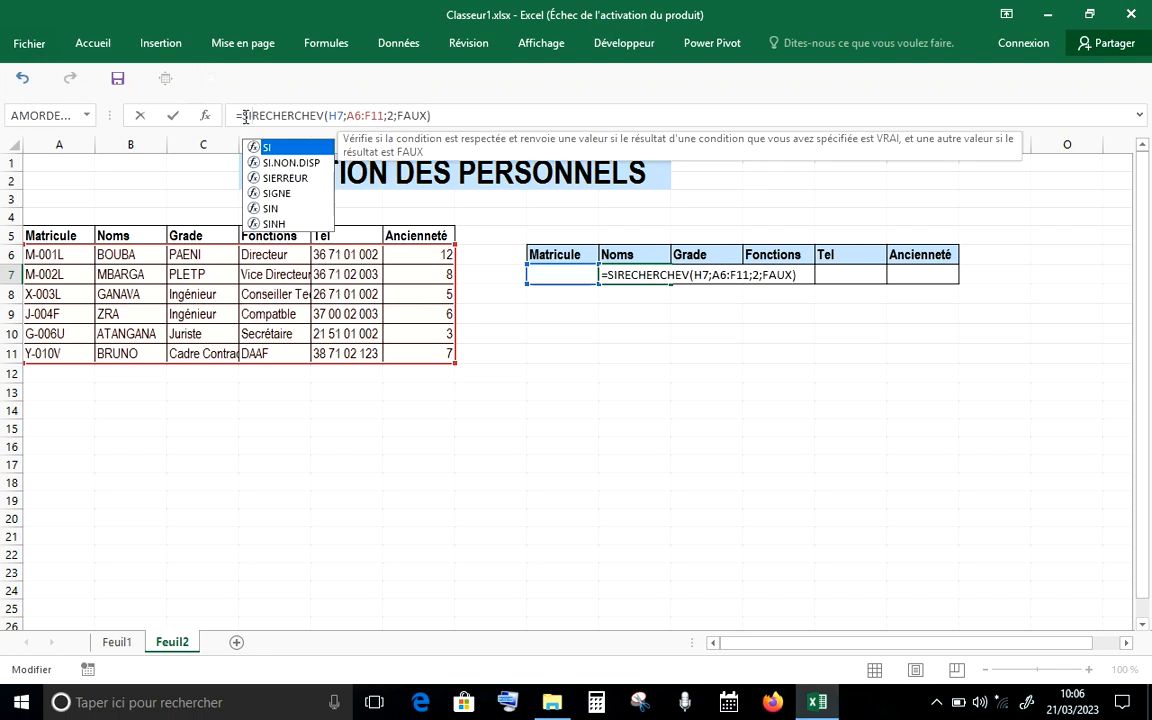
{"action": "left_click", "coordinate": [285, 180]}
{"action": "double_click", "coordinate": [285, 178]}
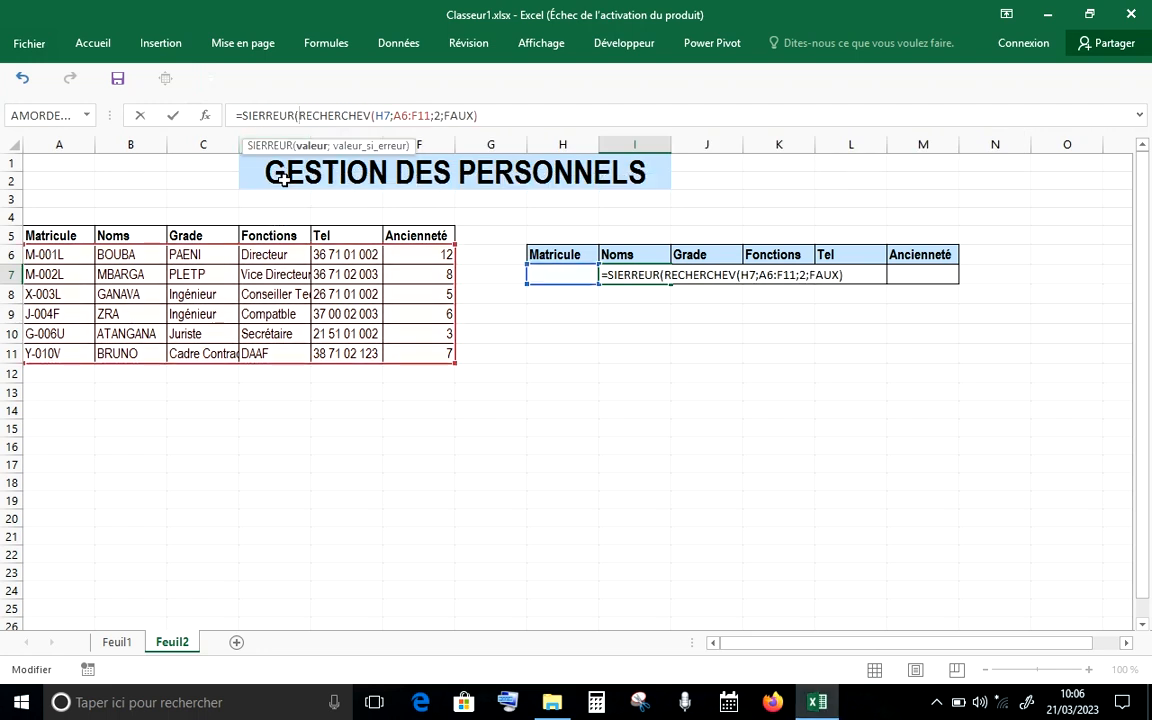
{"action": "left_click", "coordinate": [481, 116]}
{"action": "left_click", "coordinate": [297, 116]}
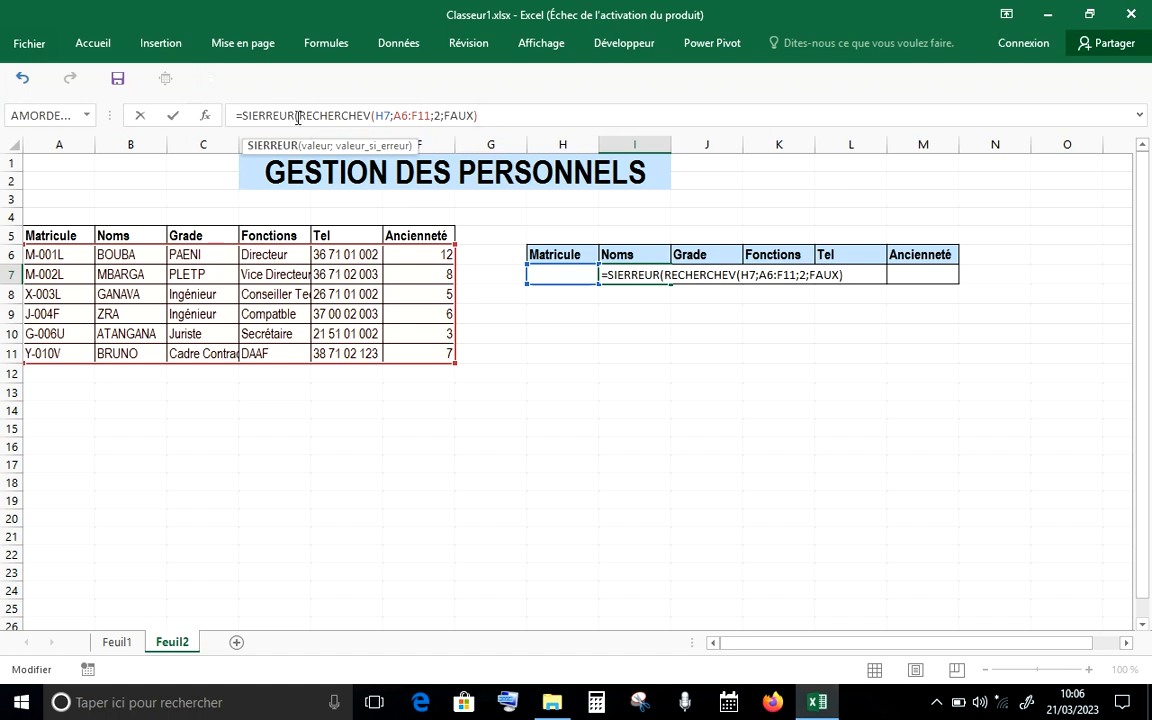
{"action": "left_click", "coordinate": [298, 117]}
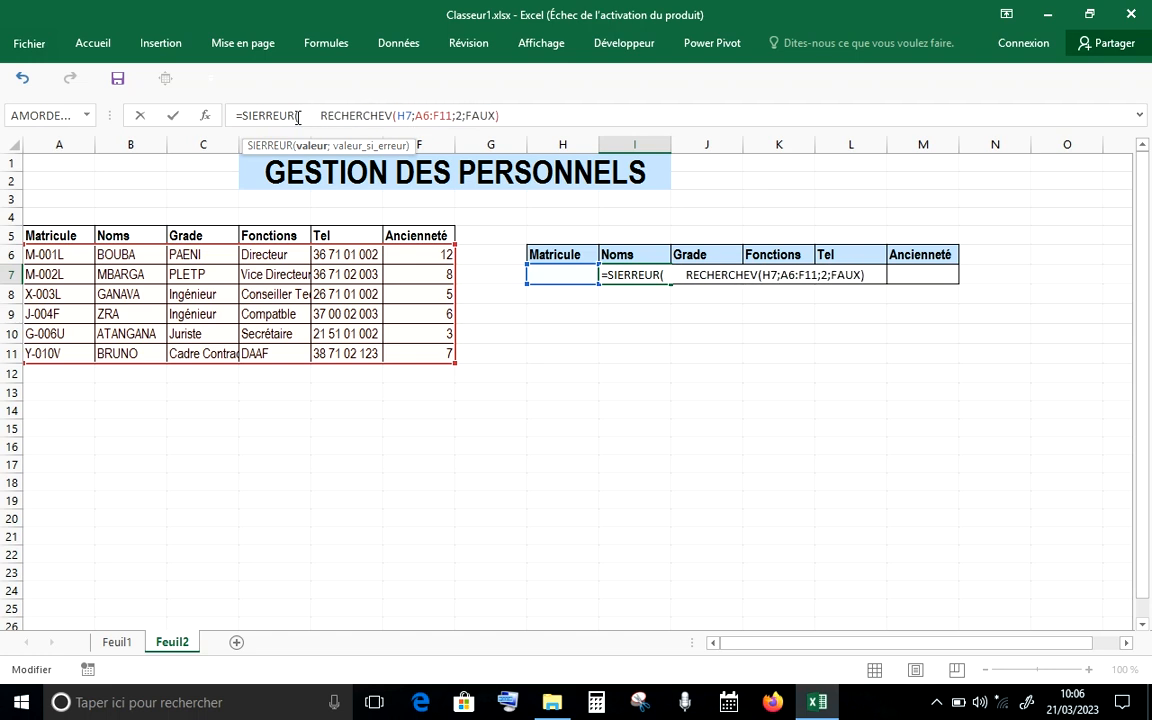
Complete the SIERREUR formula in I7 with an empty string "" as the value returned on error.
{"action": "left_click", "coordinate": [513, 116]}
{"action": "type", "text": ";"}
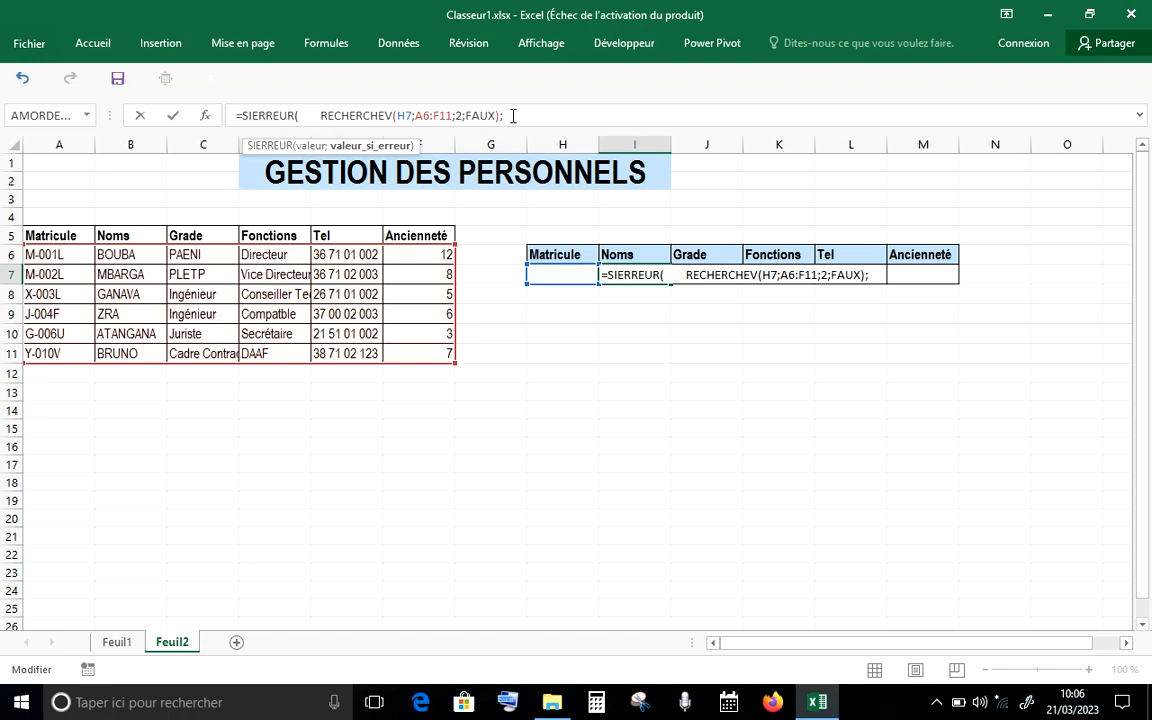
{"action": "type", "text": "\"\")"}
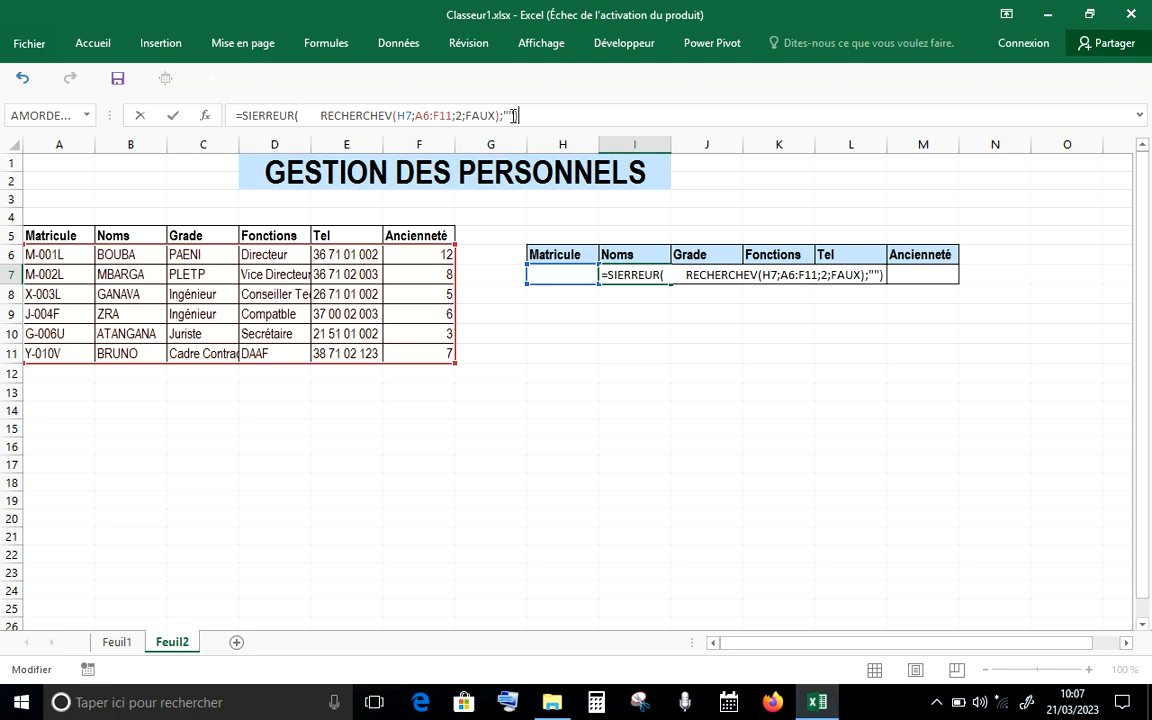
{"action": "key", "text": "Return"}
{"action": "key", "text": "Up"}
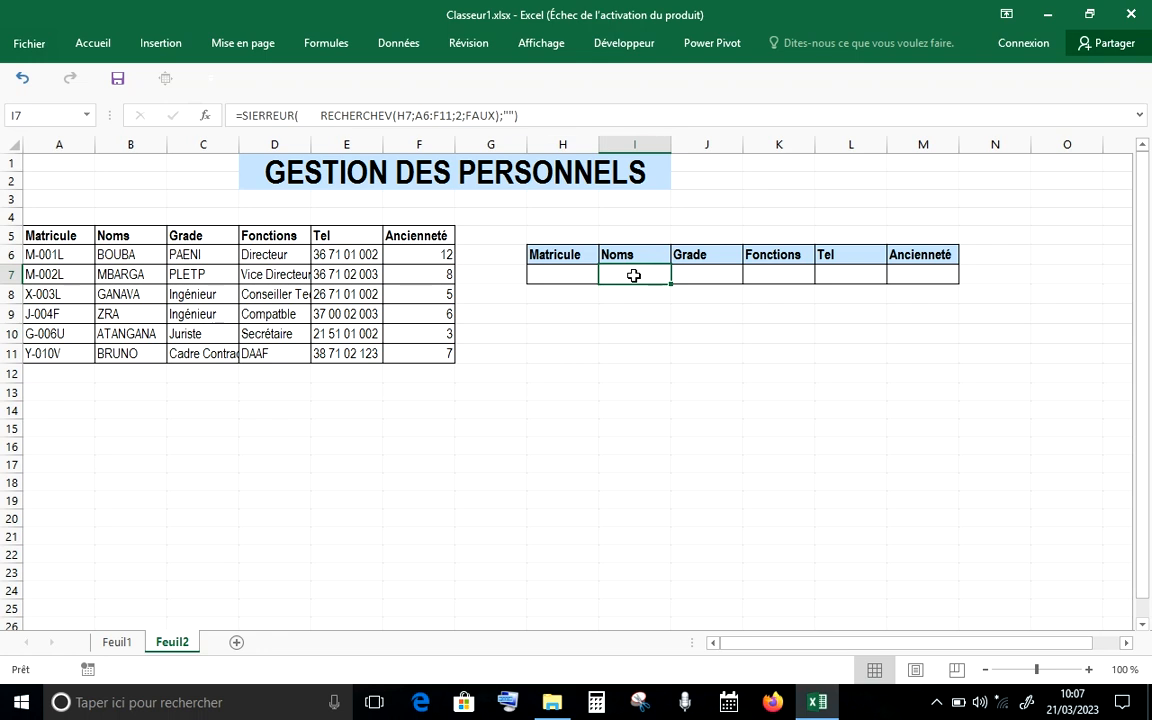
Remove the surplus spaces between SIERREUR( and RECHERCHEV in the formula of cell I7.
{"action": "left_click", "coordinate": [320, 116]}
{"action": "key", "text": "BackSpace"}
{"action": "key", "text": "BackSpace"}
{"action": "key", "text": "BackSpace"}
{"action": "key", "text": "BackSpace"}
{"action": "key", "text": "BackSpace"}
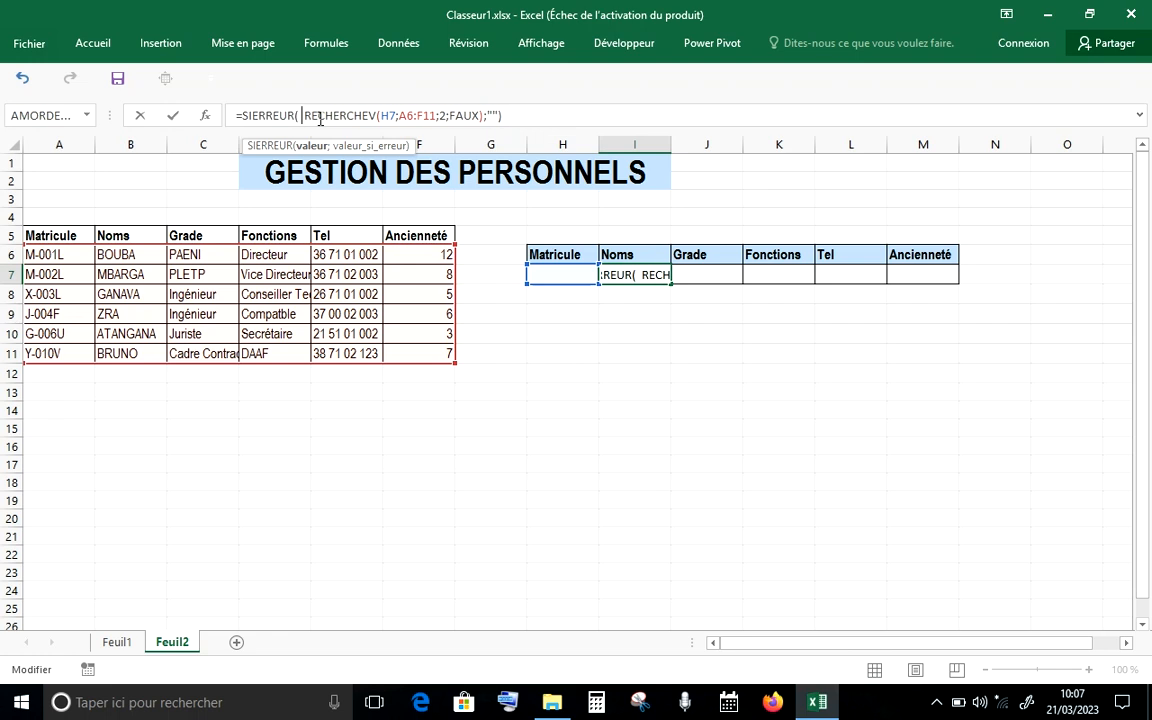
{"action": "key", "text": "Return"}
{"action": "key", "text": "Up"}
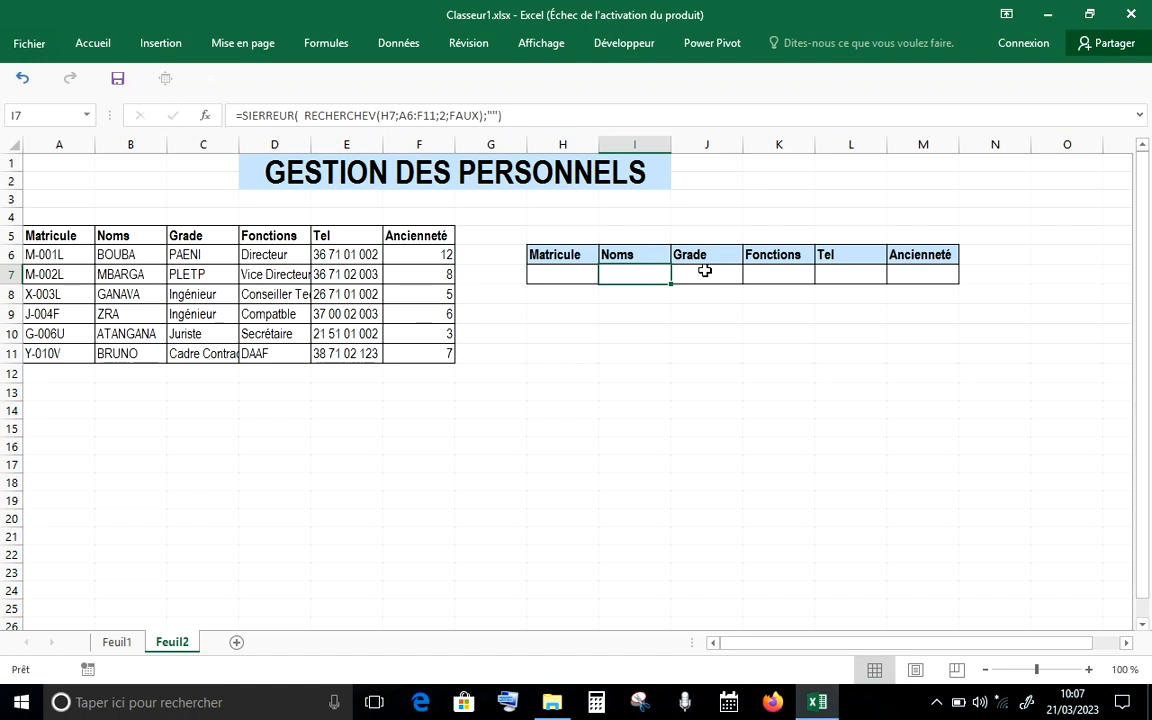
Copy the full text of the SIERREUR formula from cell I7, keeping the cell's contents.
{"action": "left_click_drag", "start_coordinate": [517, 119], "coordinate": [237, 119]}
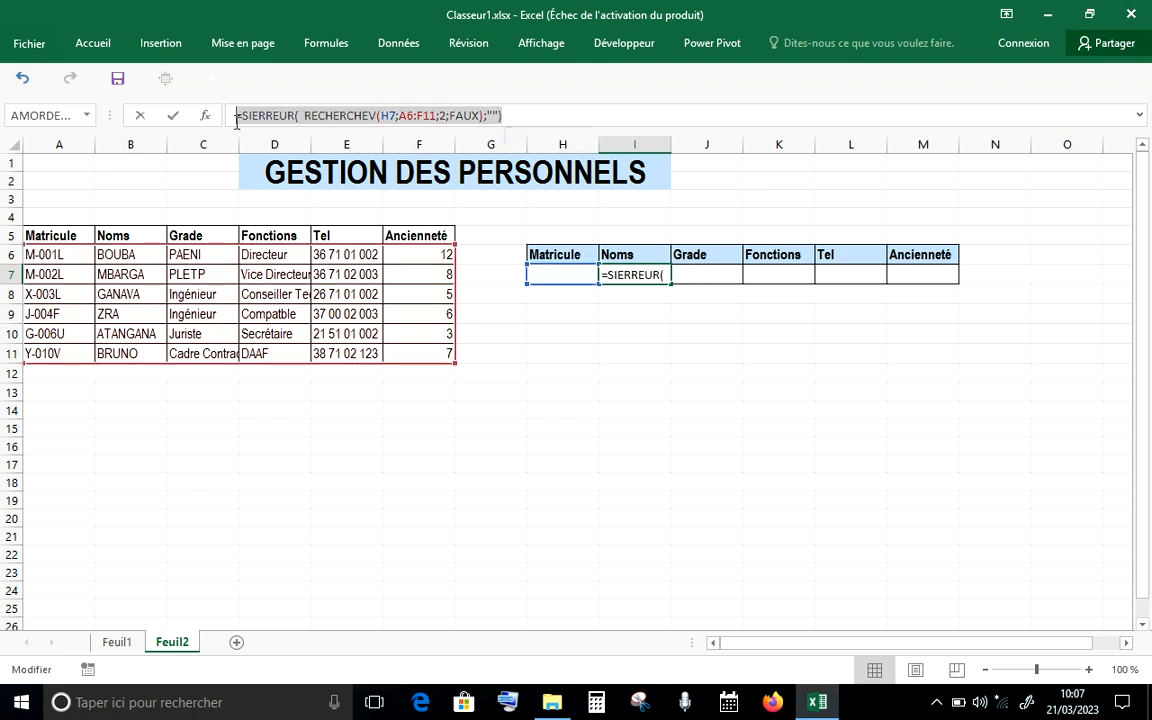
{"action": "right_click", "coordinate": [237, 119]}
{"action": "left_click", "coordinate": [258, 157]}
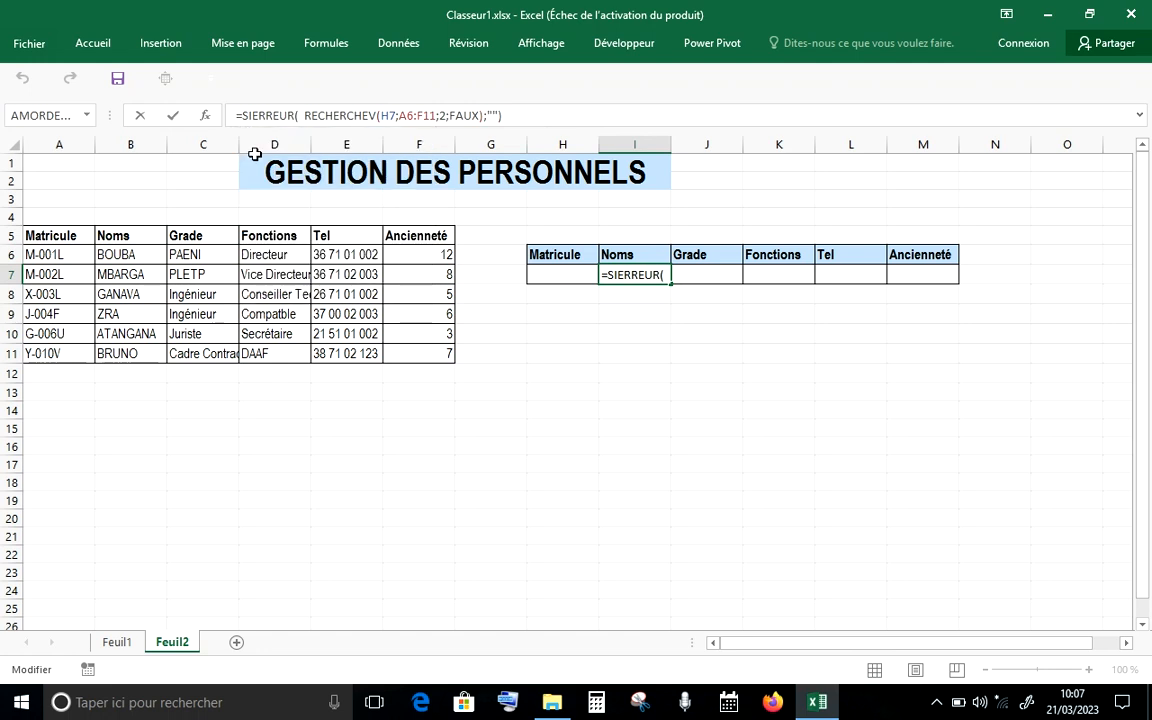
{"action": "key", "text": "Return"}
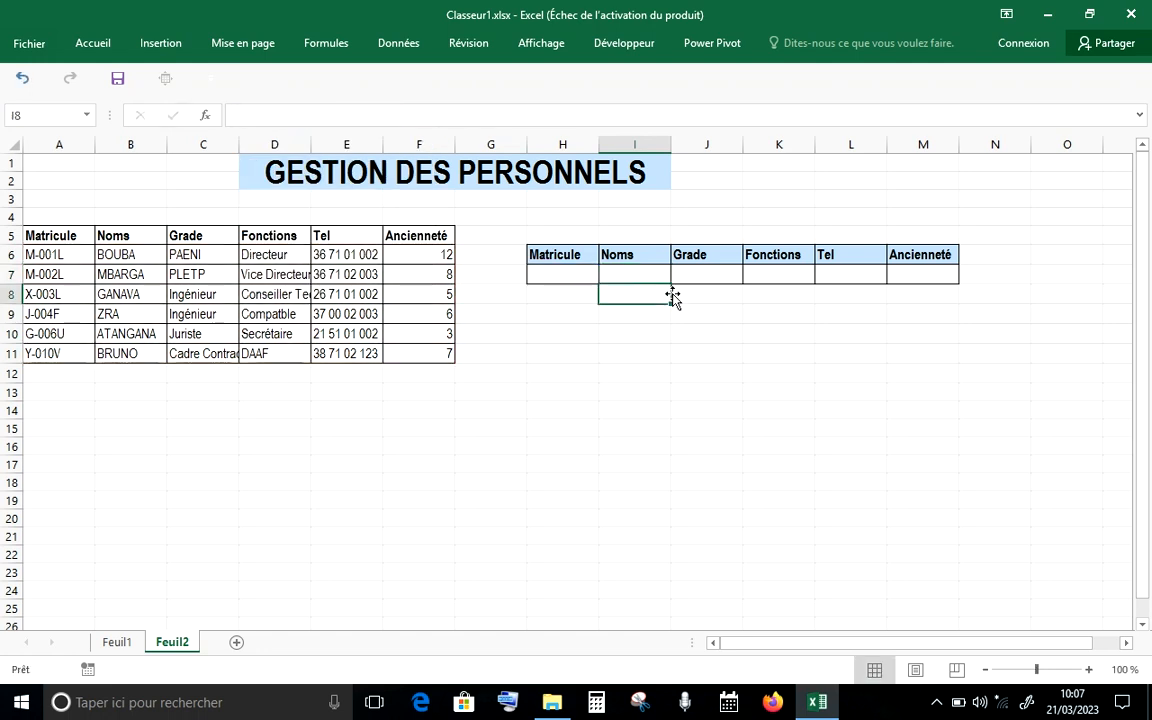
Paste the copied SIERREUR formula into cell J7 under the Grade header.
{"action": "left_click", "coordinate": [688, 276]}
{"action": "double_click", "coordinate": [688, 276]}
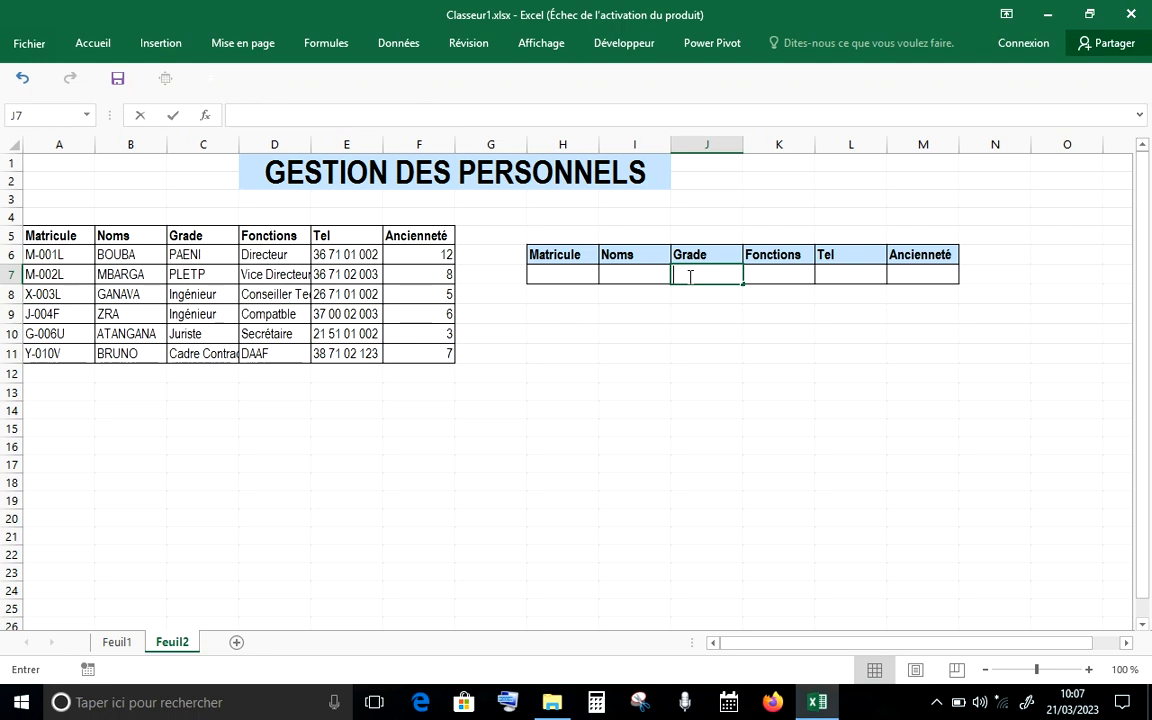
{"action": "right_click", "coordinate": [273, 116]}
{"action": "left_click", "coordinate": [316, 195]}
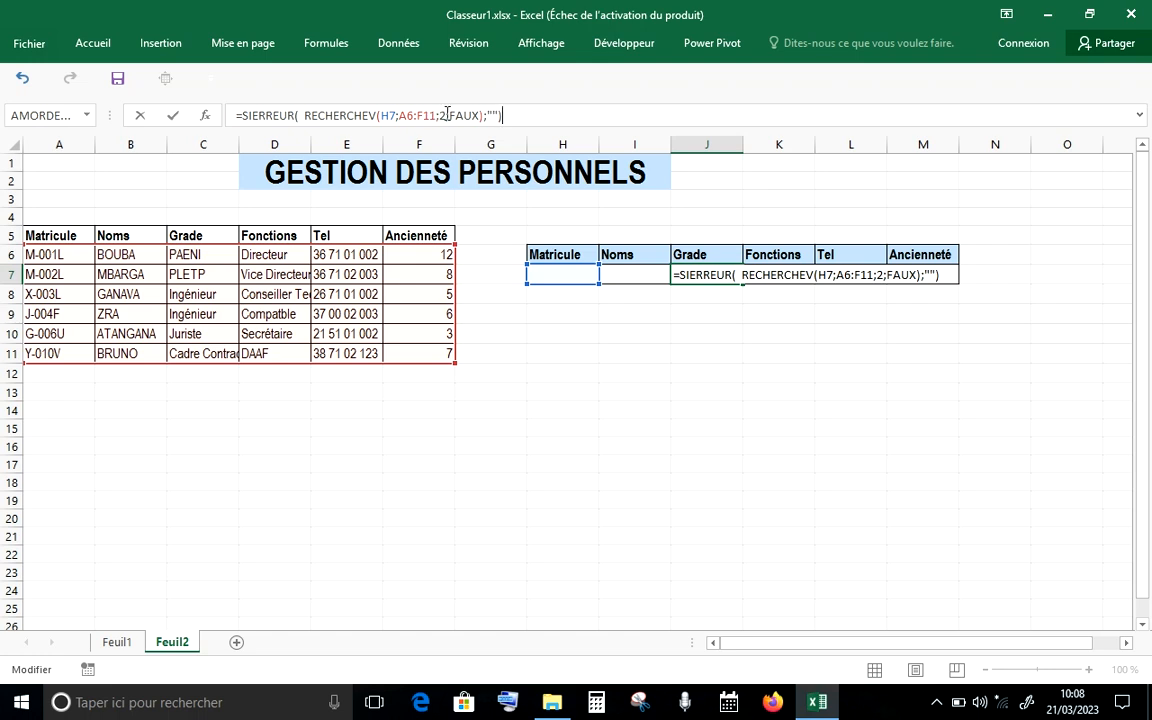
Set the RECHERCHEV column index in the Grade formula of cell J7 to 3.
{"action": "left_click", "coordinate": [446, 116]}
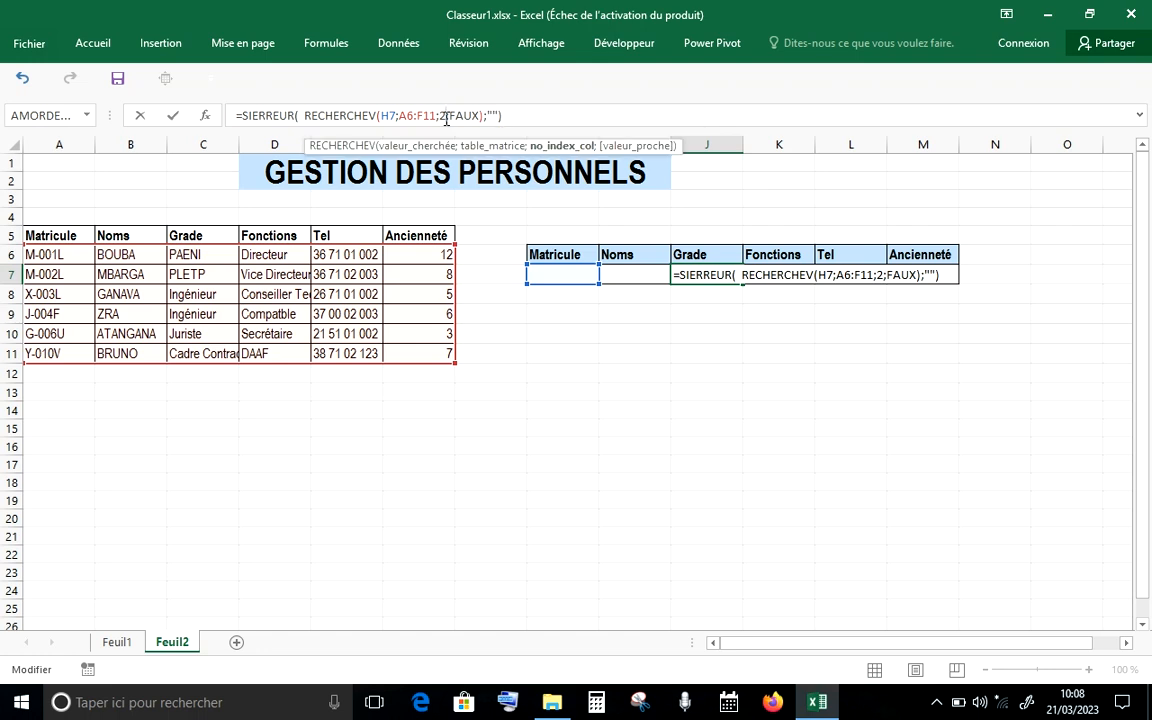
{"action": "key", "text": "BackSpace"}
{"action": "type", "text": "3"}
{"action": "key", "text": "Return"}
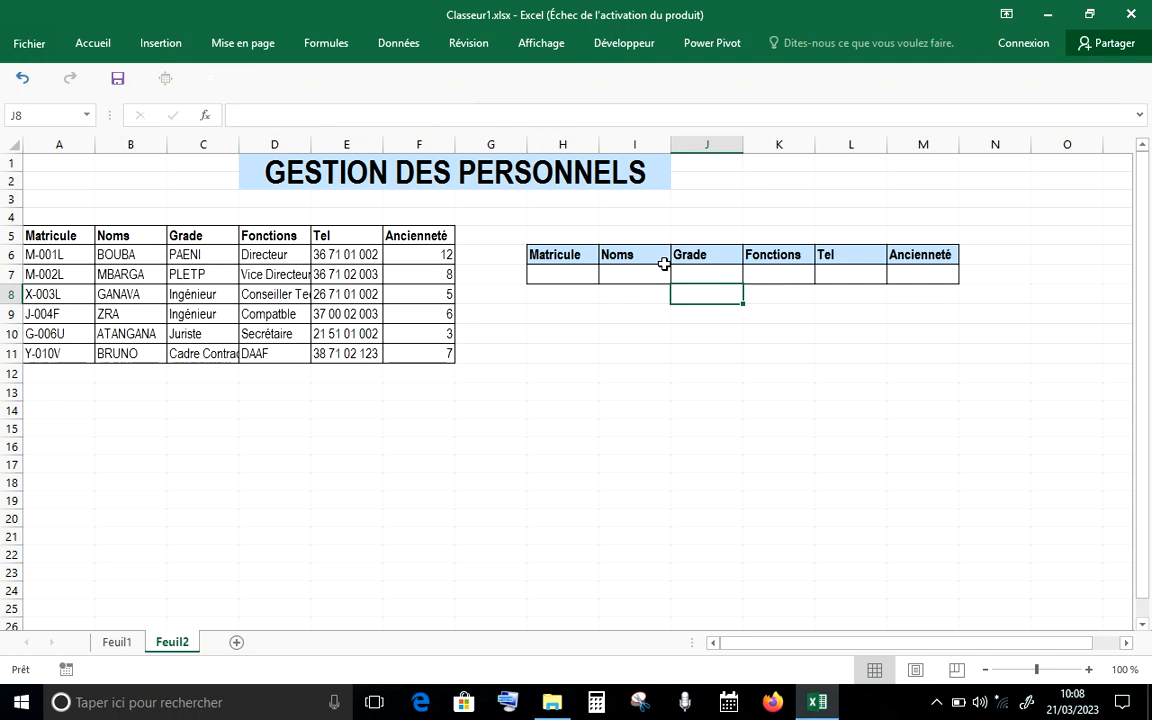
{"action": "left_click", "coordinate": [694, 275]}
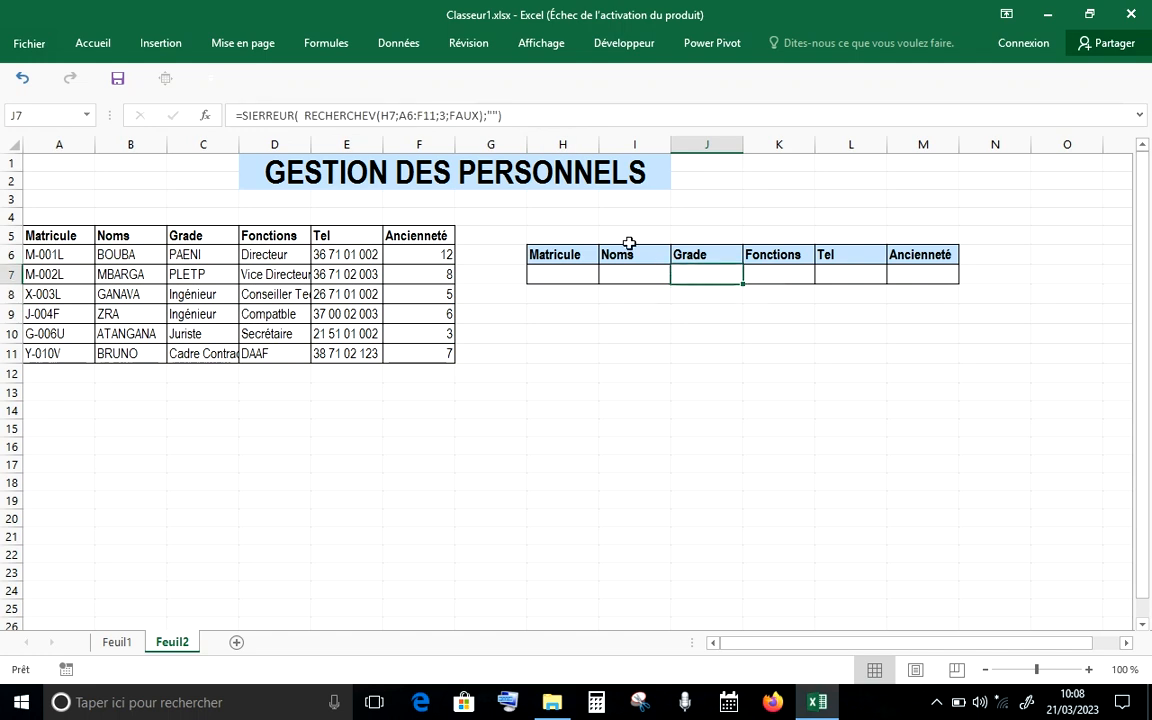
{"action": "left_click", "coordinate": [298, 116]}
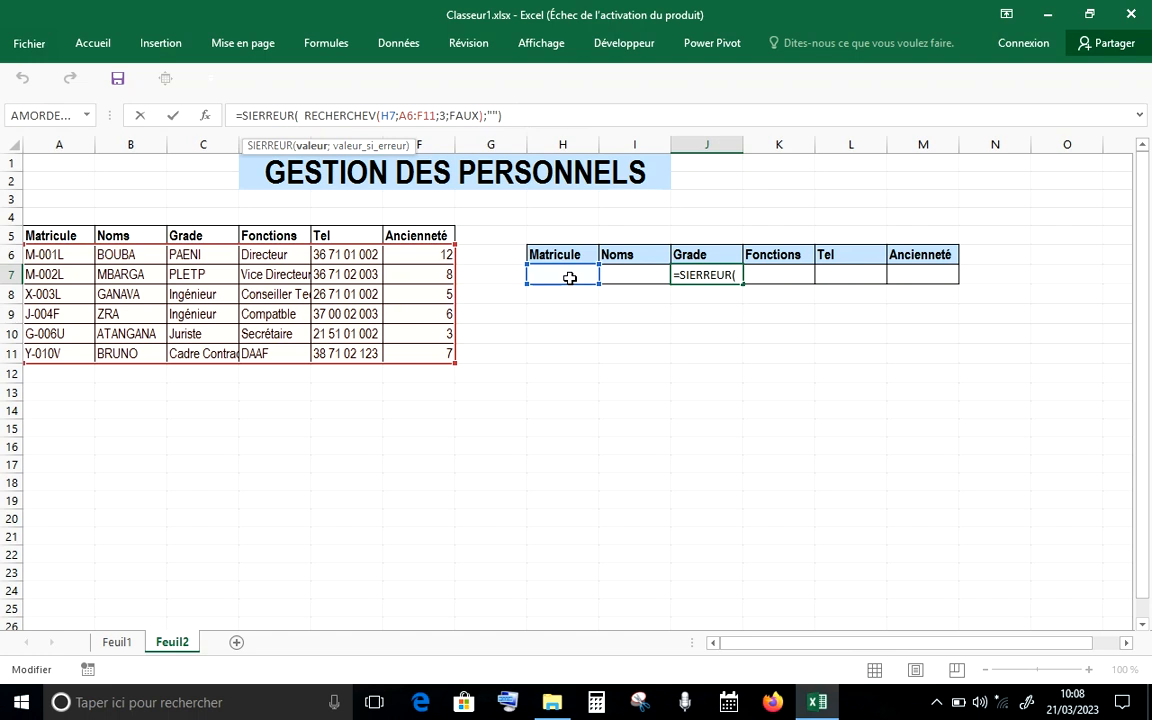
{"action": "key", "text": "Return"}
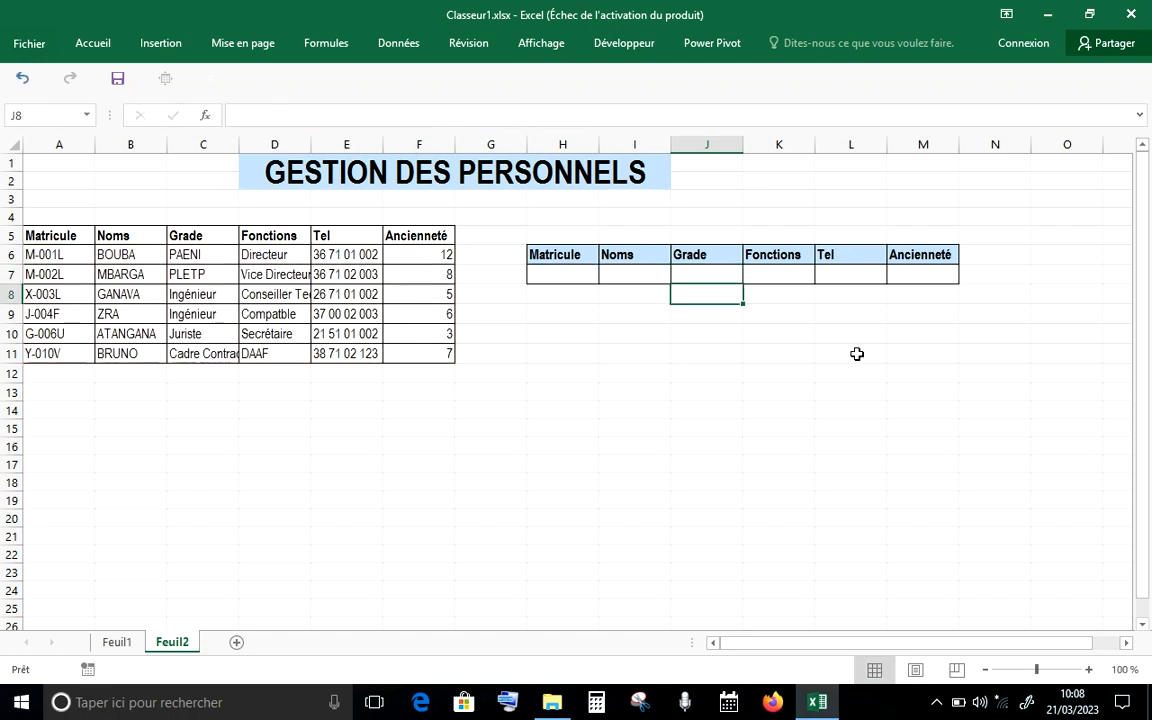
Paste the copied SIERREUR formula into cell K7 under the Fonctions header.
{"action": "left_click", "coordinate": [772, 277]}
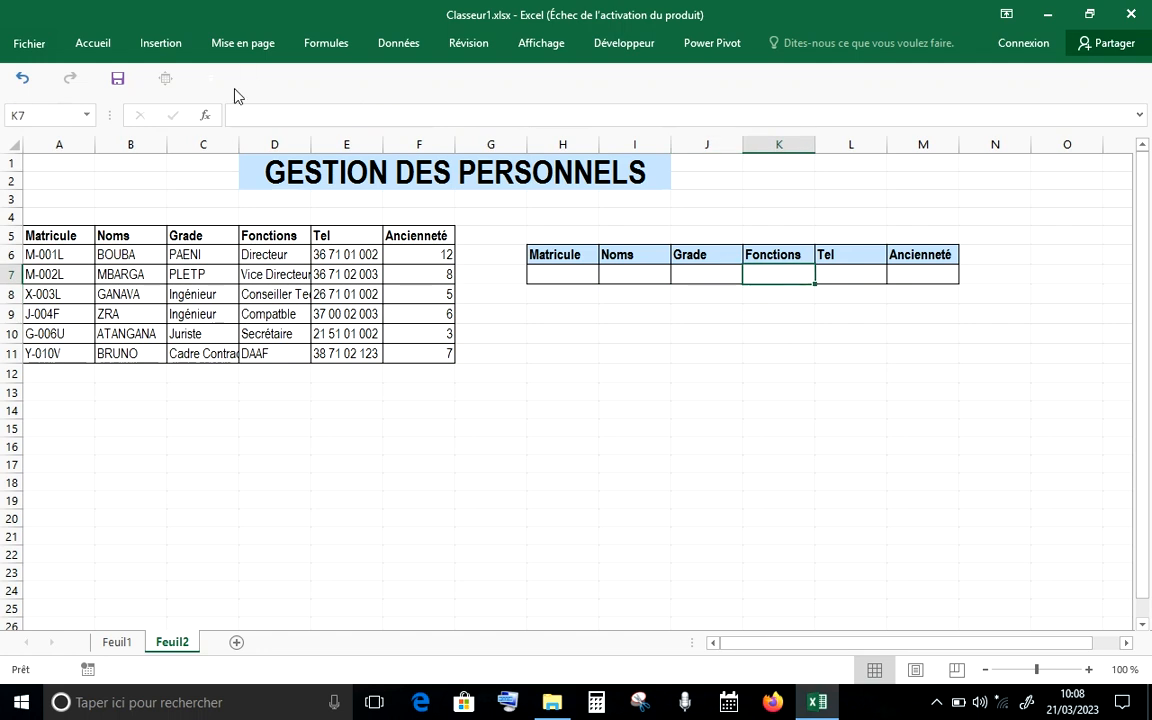
{"action": "left_click", "coordinate": [265, 119]}
{"action": "right_click", "coordinate": [265, 119]}
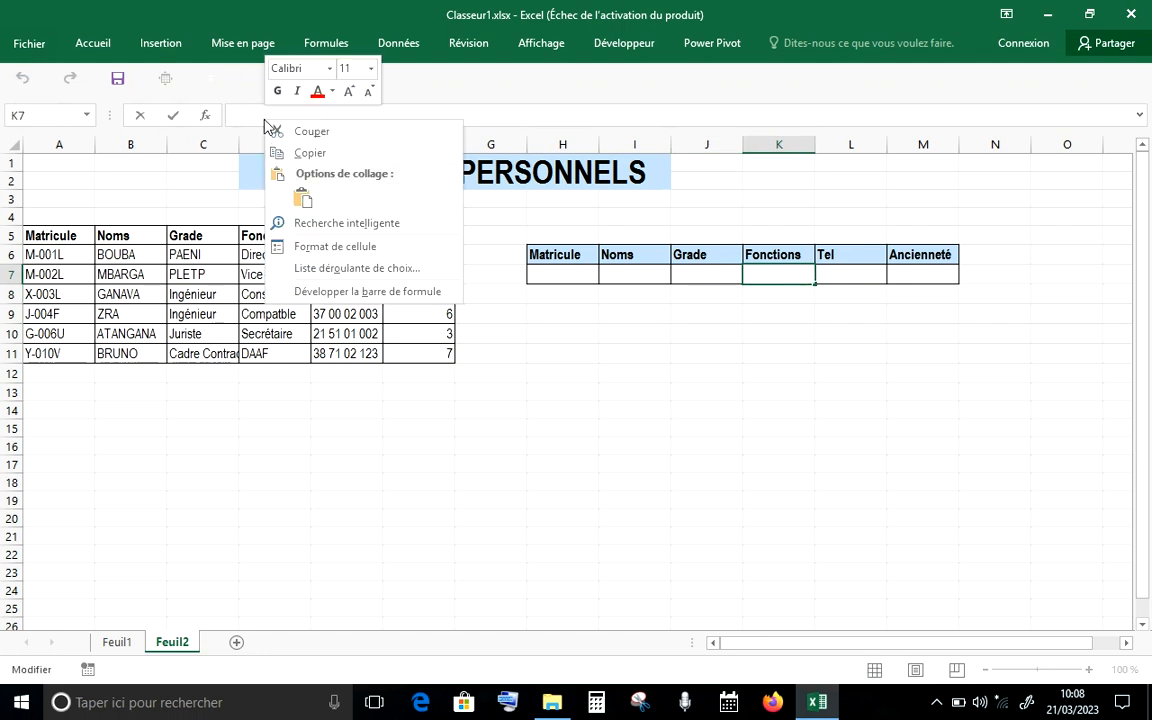
{"action": "left_click", "coordinate": [300, 193]}
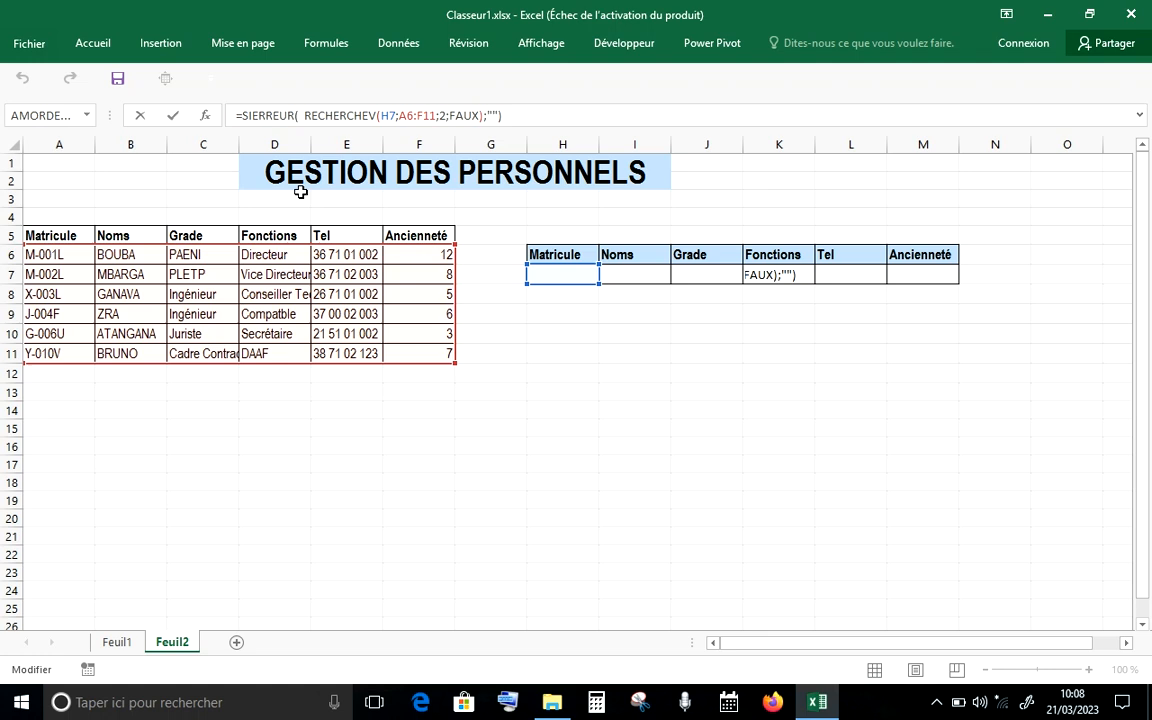
Set the RECHERCHEV column index in the Fonctions formula of cell K7 to 4.
{"action": "left_click", "coordinate": [447, 118]}
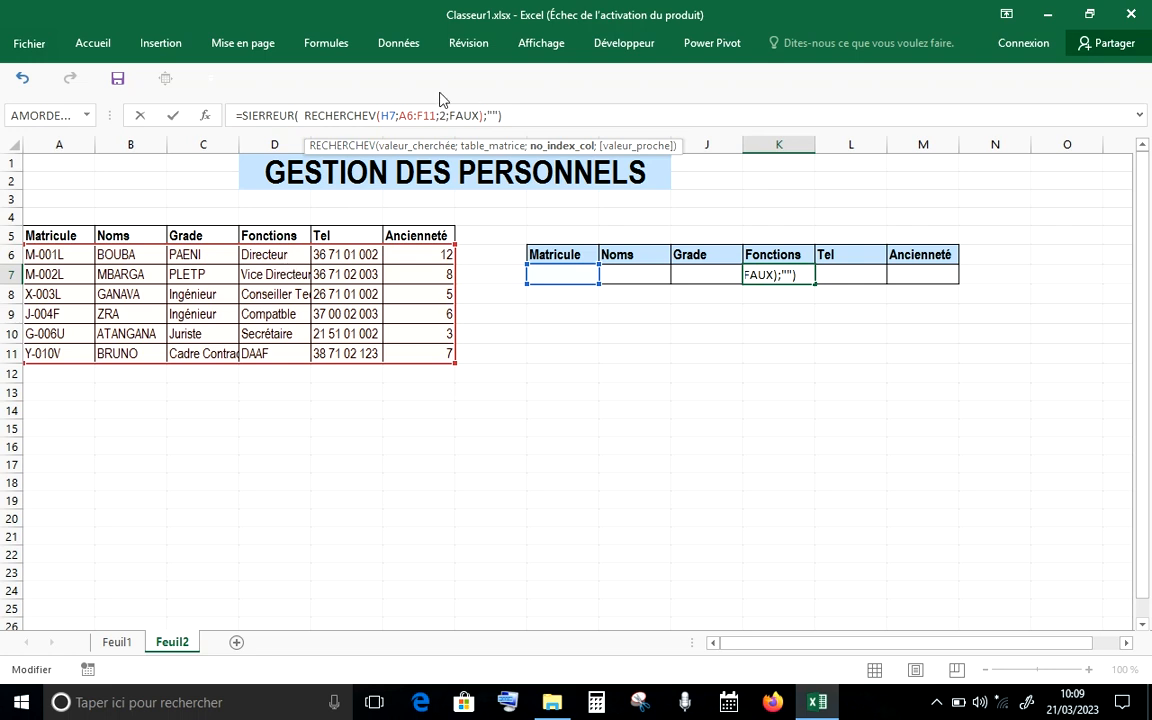
{"action": "key", "text": "BackSpace"}
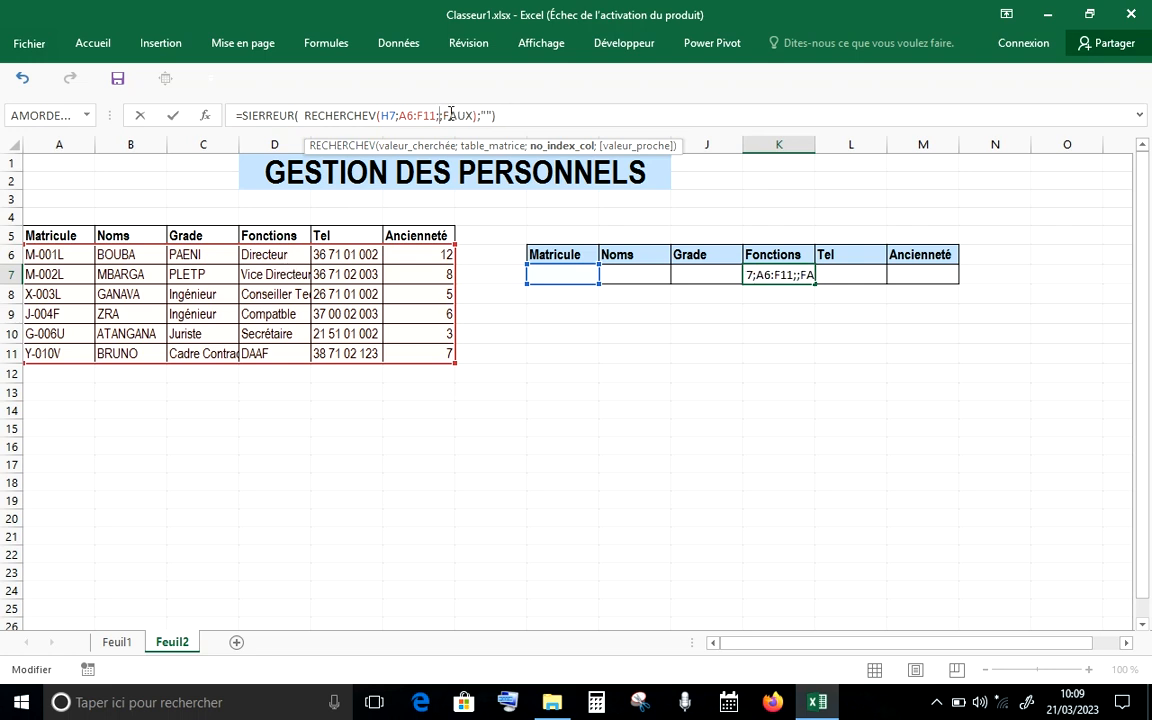
{"action": "key", "text": "Return"}
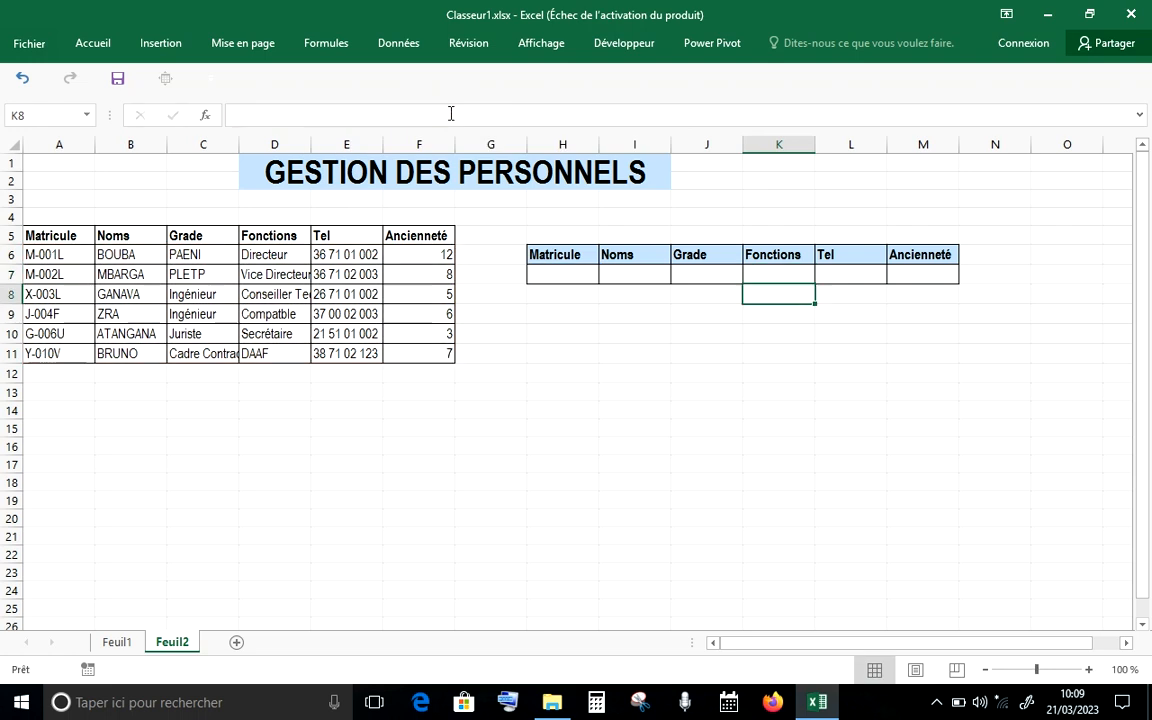
Paste the copied SIERREUR formula into cell L7 under the Tel header and set its RECHERCHEV column index to 5.
{"action": "left_click", "coordinate": [848, 273]}
{"action": "left_click", "coordinate": [280, 113]}
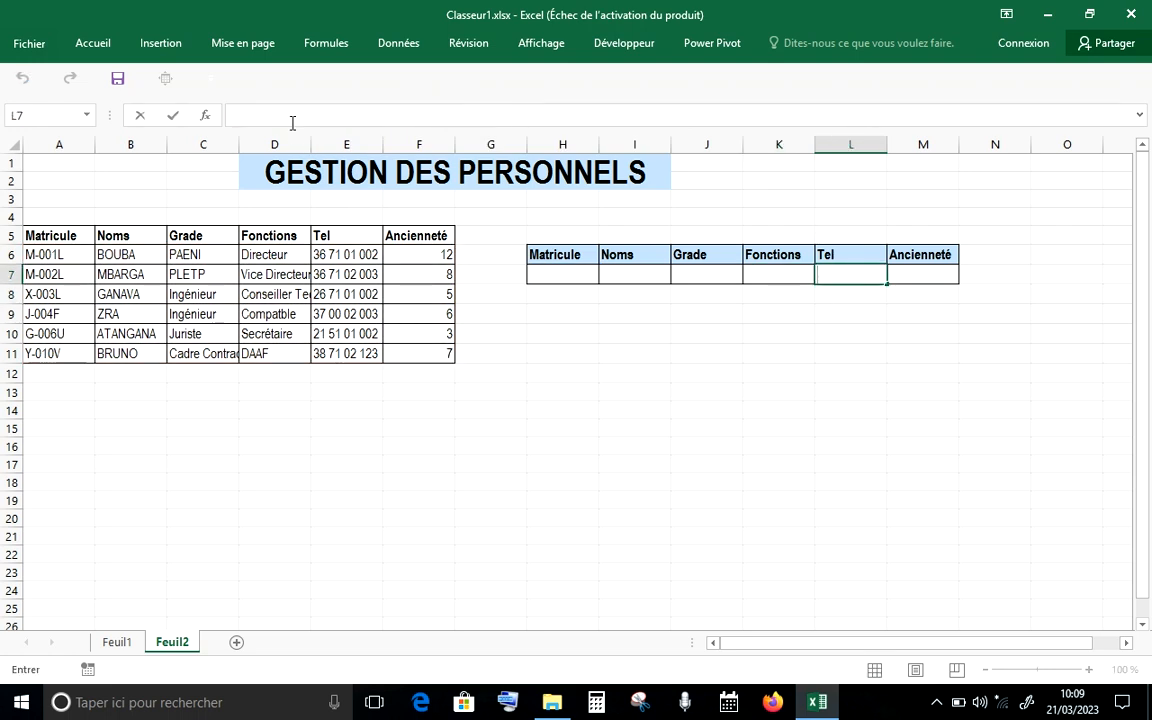
{"action": "right_click", "coordinate": [280, 114]}
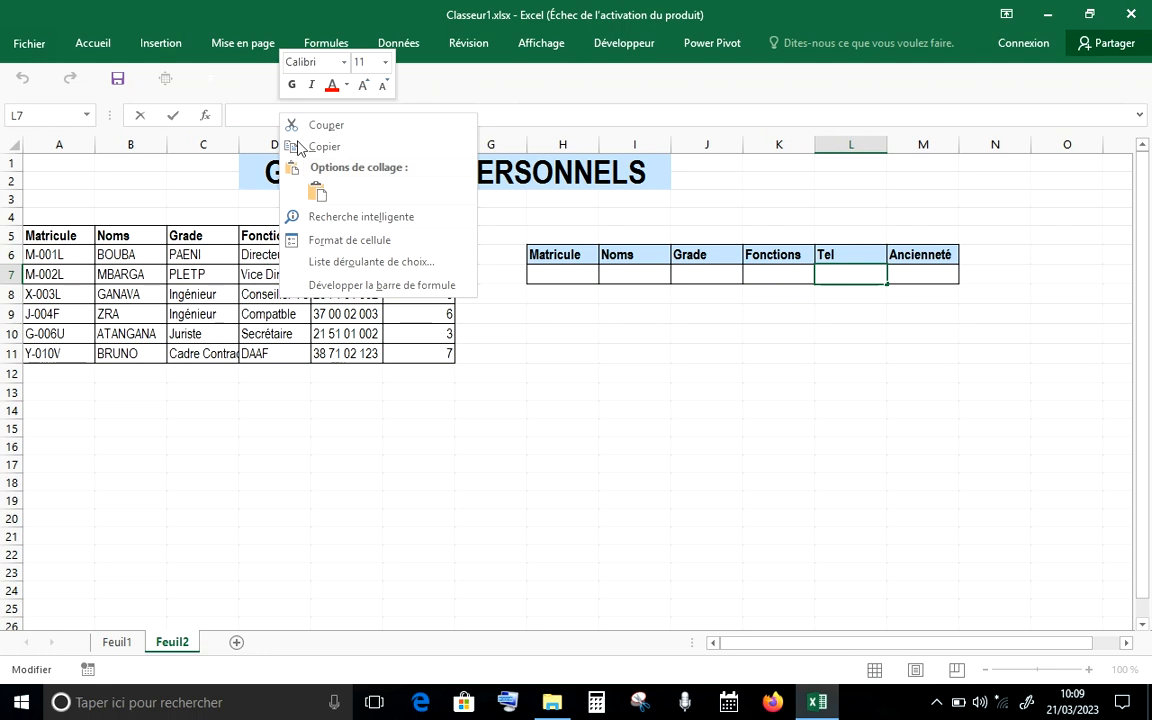
{"action": "left_click", "coordinate": [335, 195]}
{"action": "left_click", "coordinate": [321, 198]}
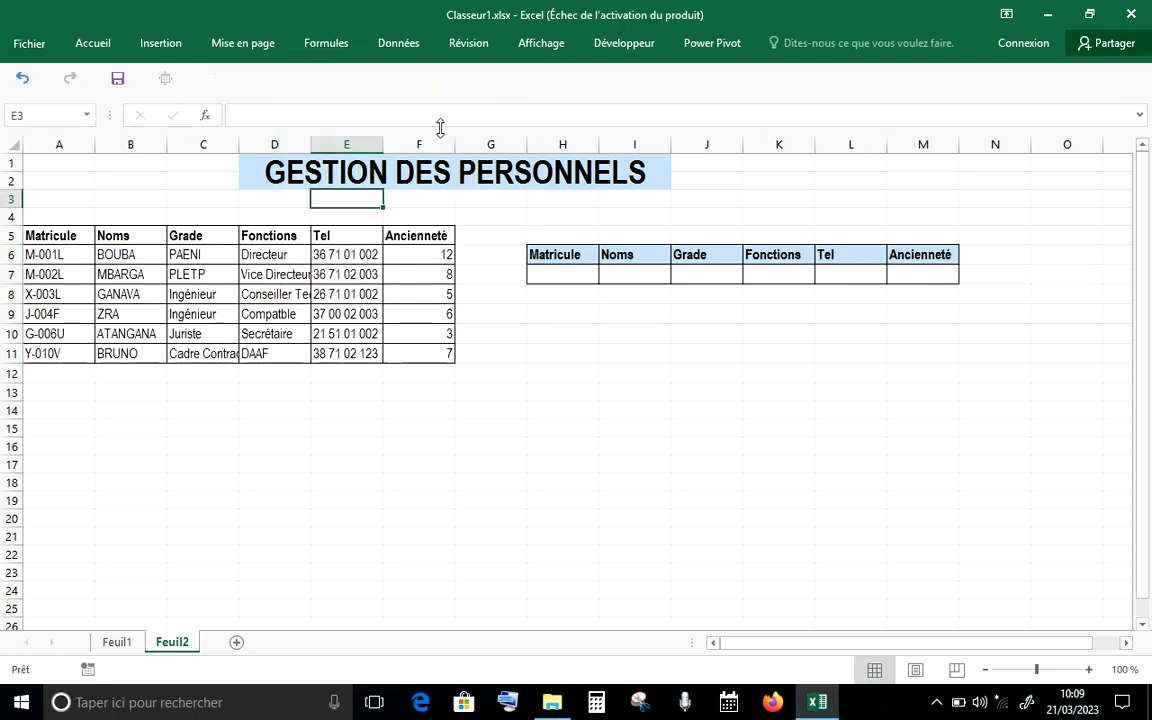
{"action": "left_click", "coordinate": [846, 274]}
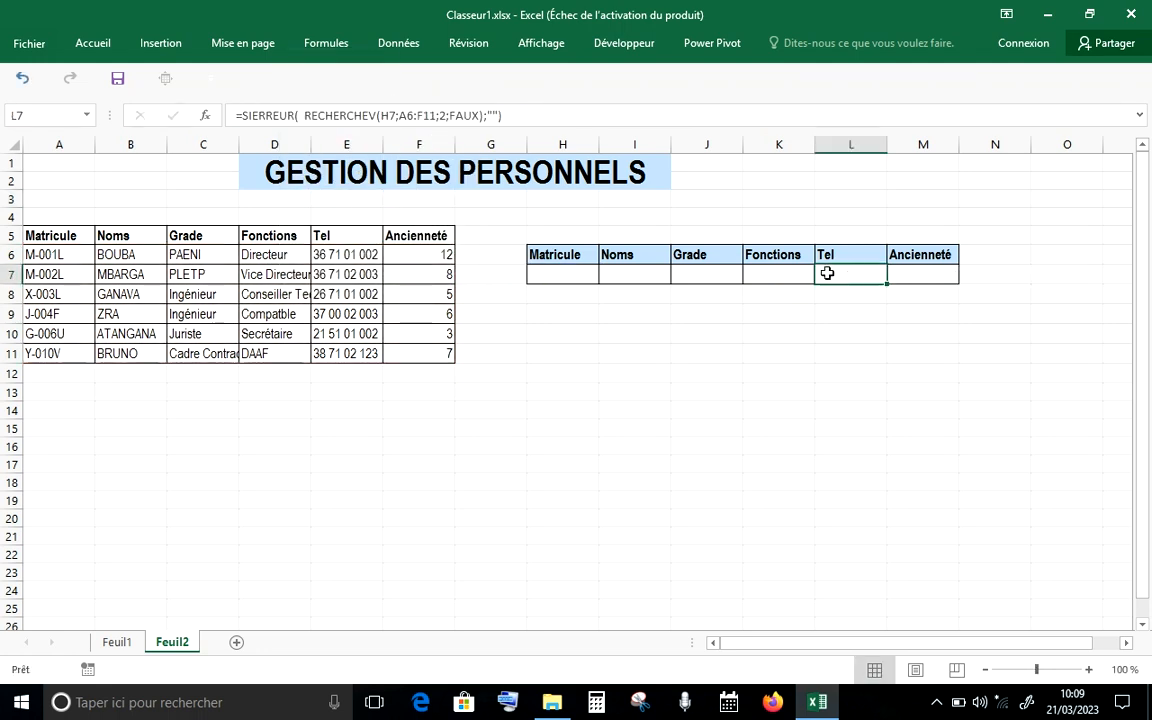
{"action": "left_click", "coordinate": [445, 115]}
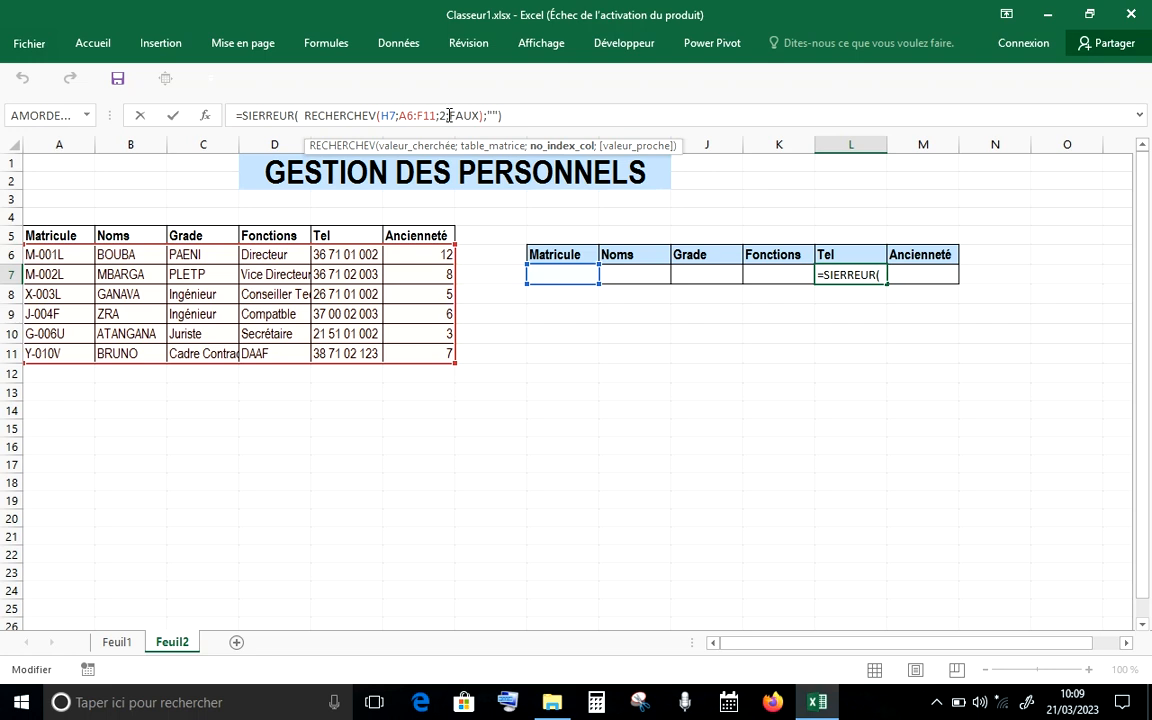
{"action": "key", "text": "Delete"}
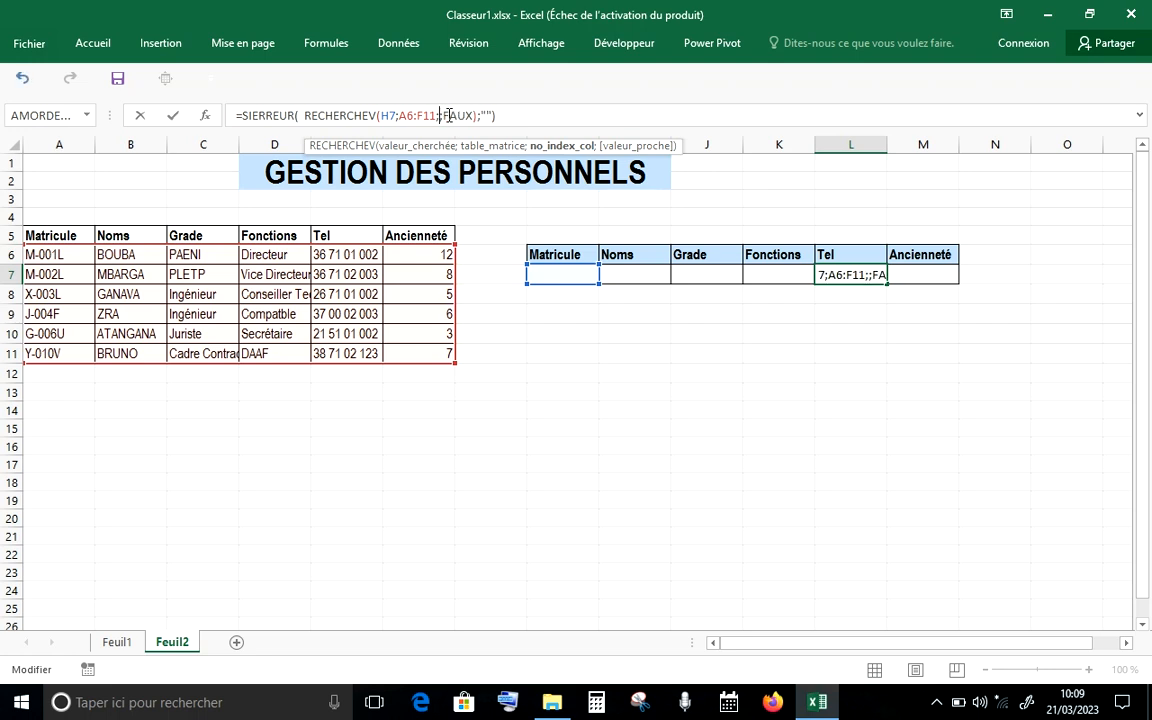
{"action": "type", "text": "5"}
{"action": "key", "text": "Return"}
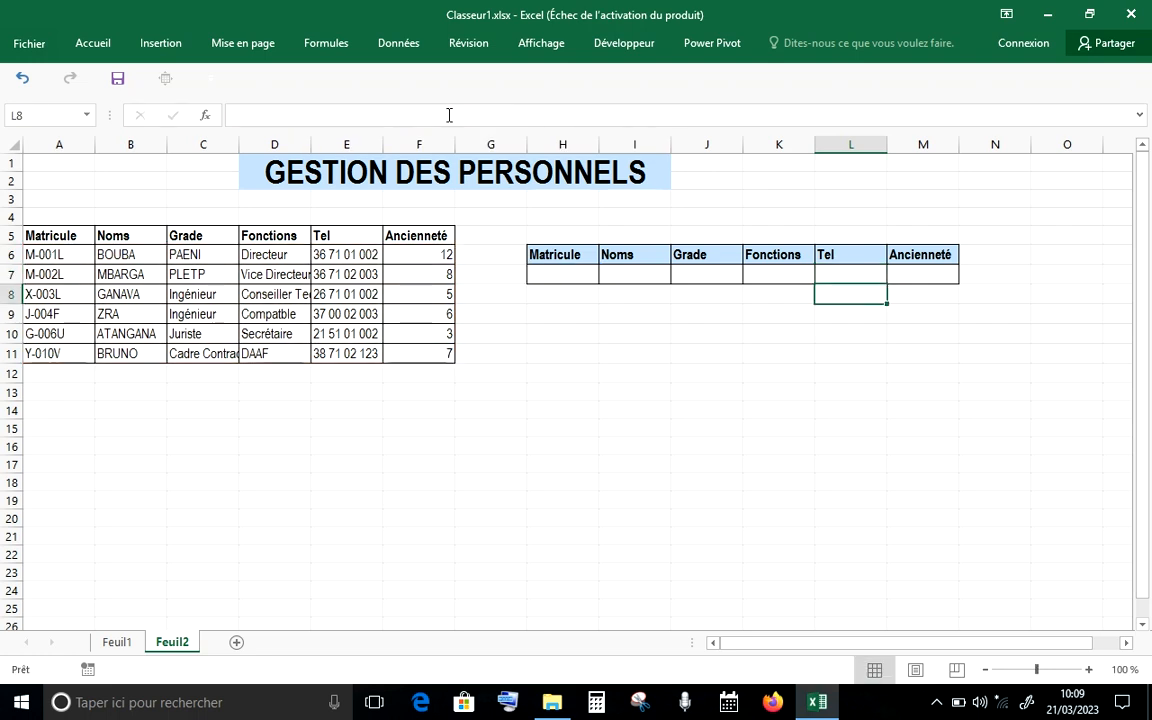
Paste the copied SIERREUR formula into cell M7 under the Ancienneté header and set its RECHERCHEV column index to 6.
{"action": "left_click", "coordinate": [929, 274]}
{"action": "left_click", "coordinate": [330, 115]}
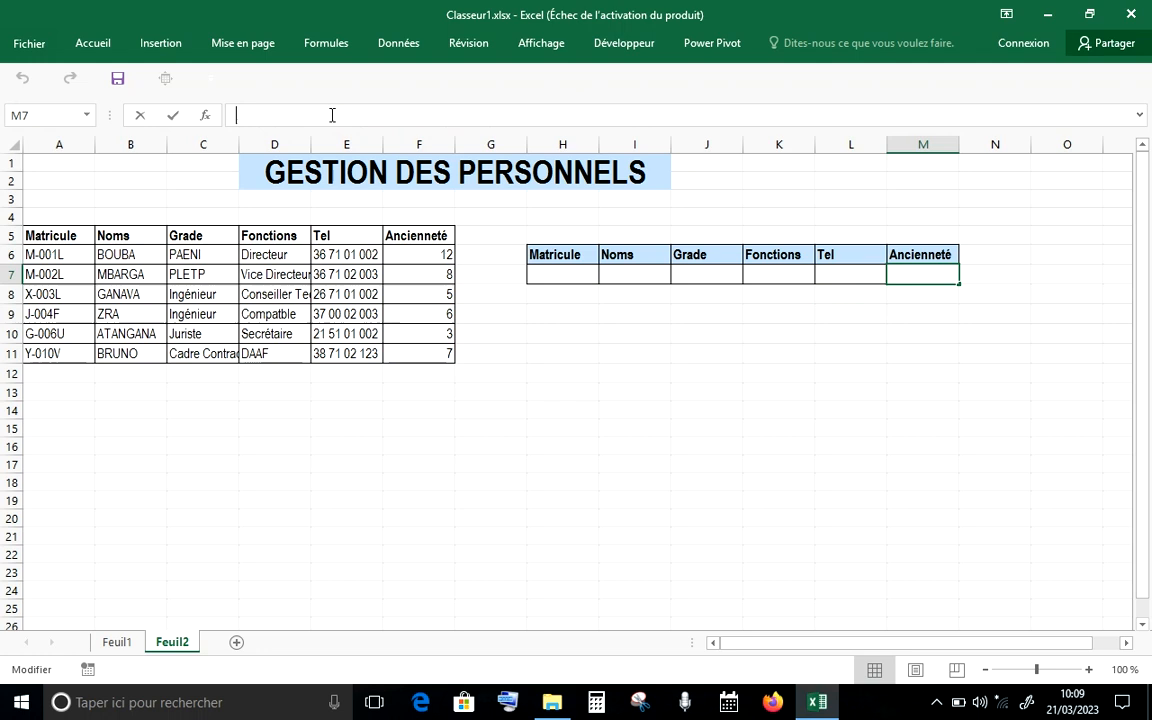
{"action": "right_click", "coordinate": [335, 121]}
{"action": "left_click", "coordinate": [368, 193]}
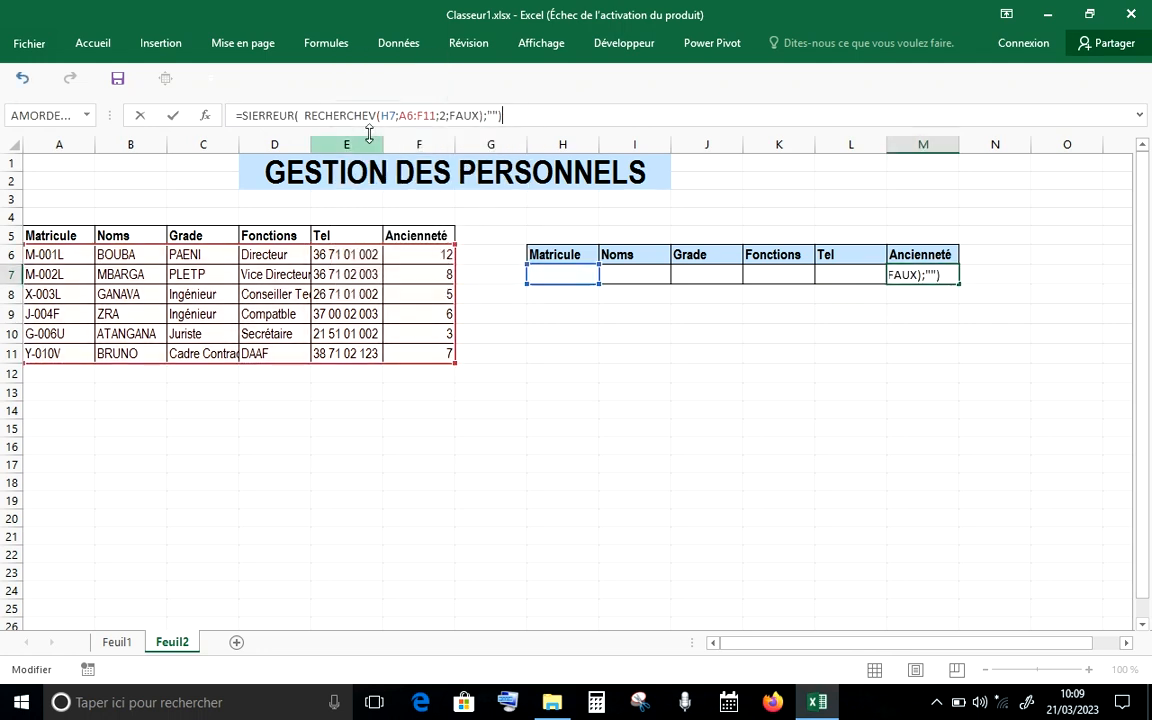
{"action": "left_click", "coordinate": [446, 116]}
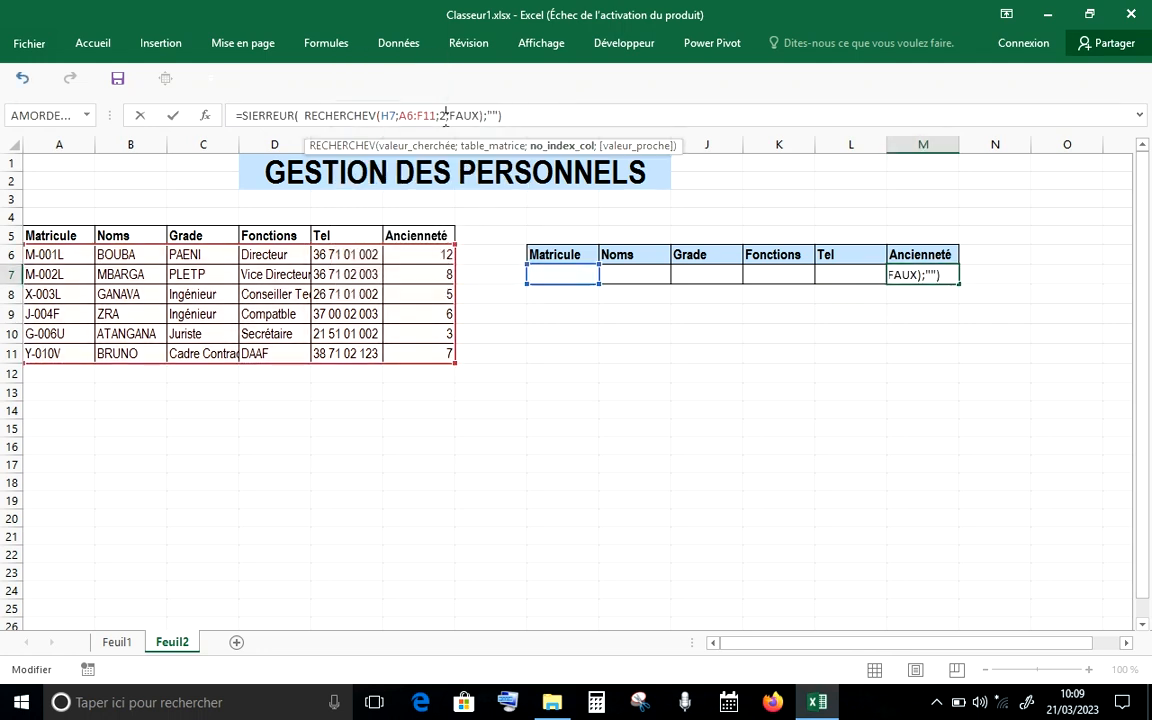
{"action": "key", "text": "BackSpace"}
{"action": "type", "text": "6"}
{"action": "key", "text": "Return"}
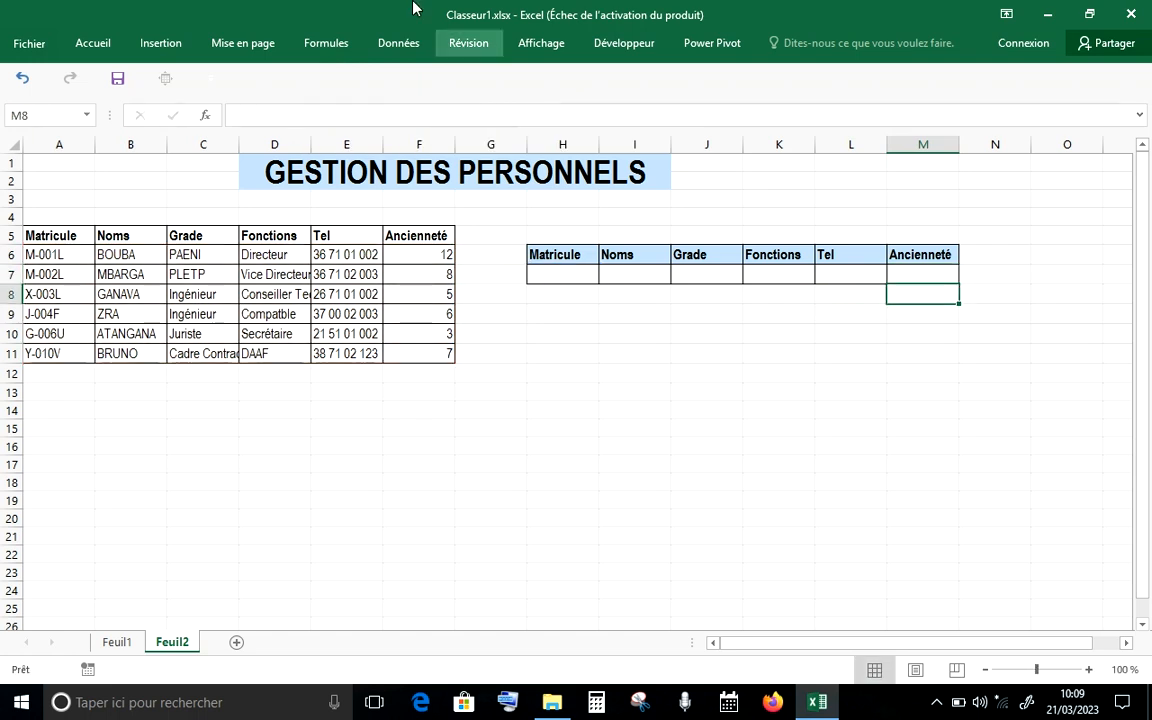
Enter the matricule from row 8 of the personnel table into cell H7 of the lookup table.
{"action": "left_click", "coordinate": [581, 275]}
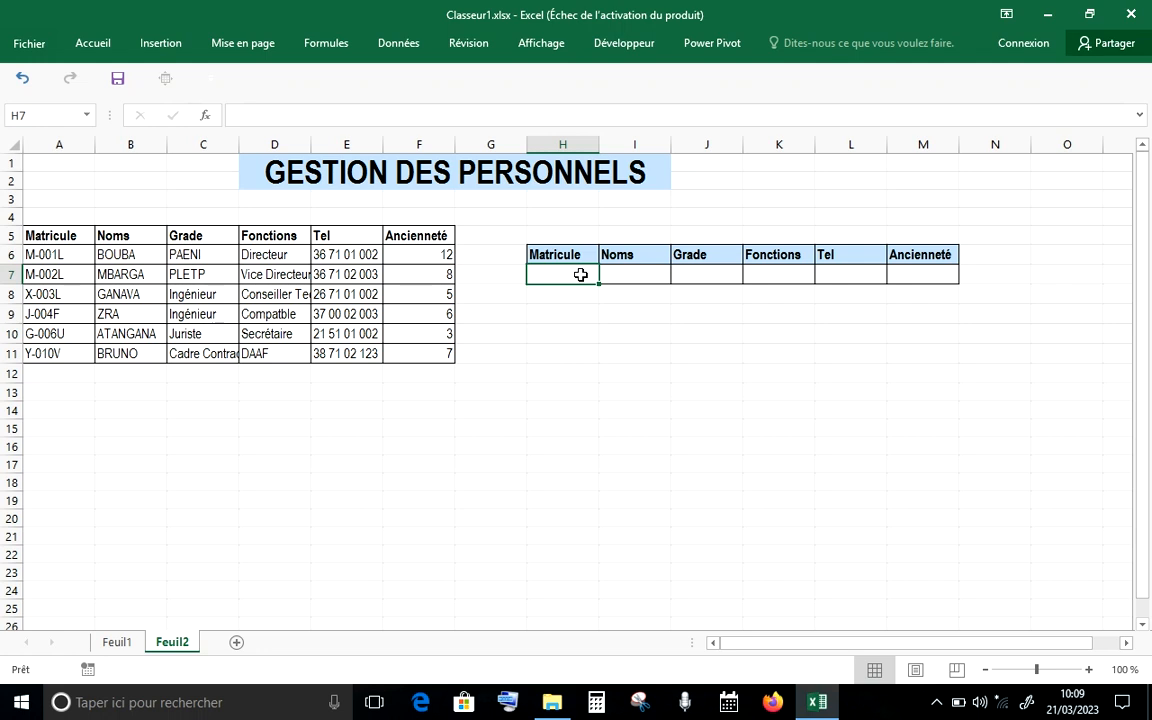
{"action": "type", "text": "X-"}
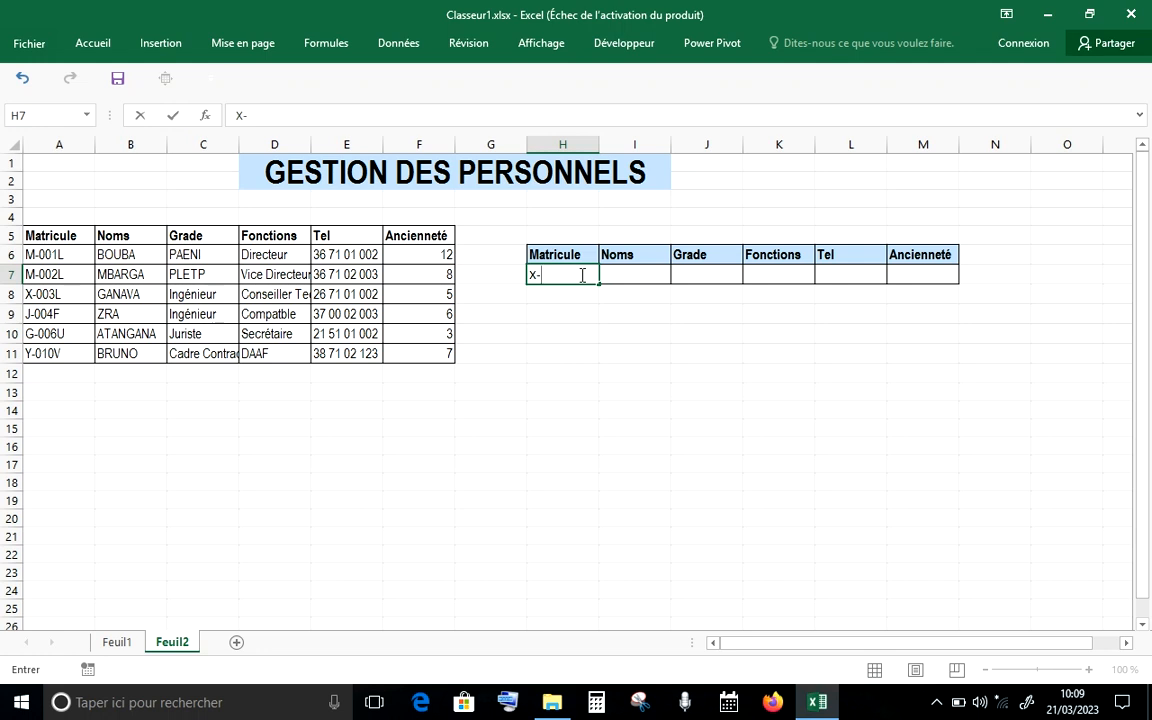
{"action": "type", "text": "003L"}
{"action": "key", "text": "Return"}
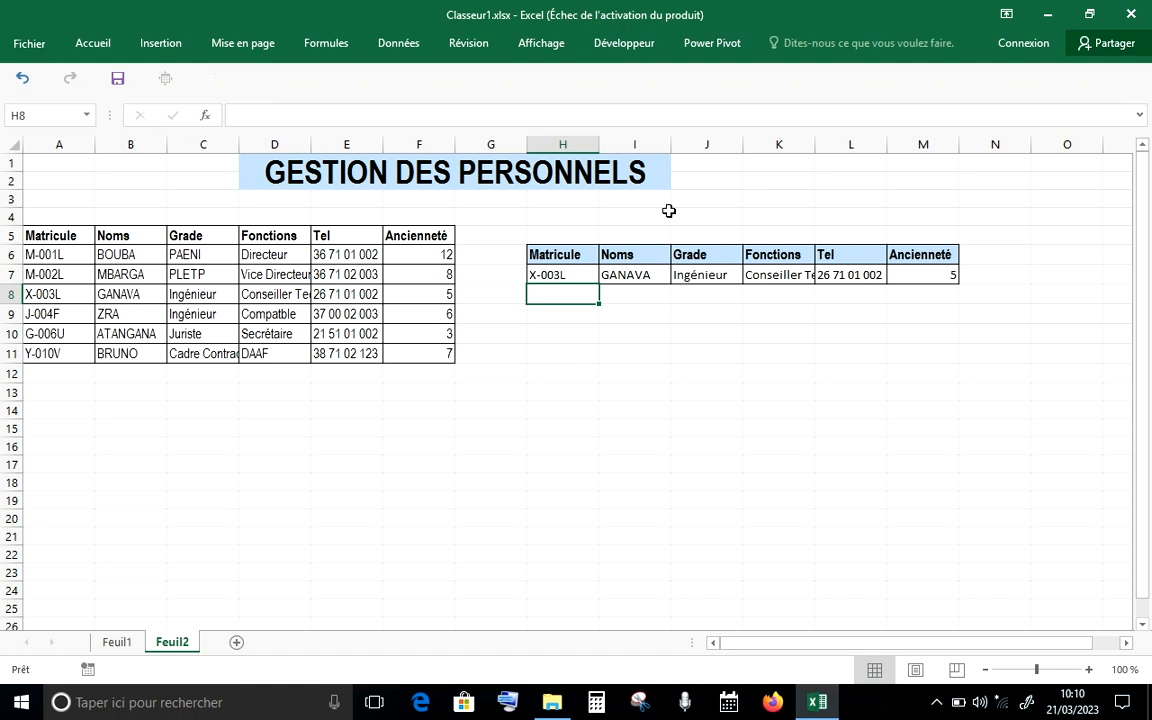
Widen column K so that the full job title fits under the Fonctions header.
{"action": "left_click", "coordinate": [820, 144]}
{"action": "left_click", "coordinate": [802, 316]}
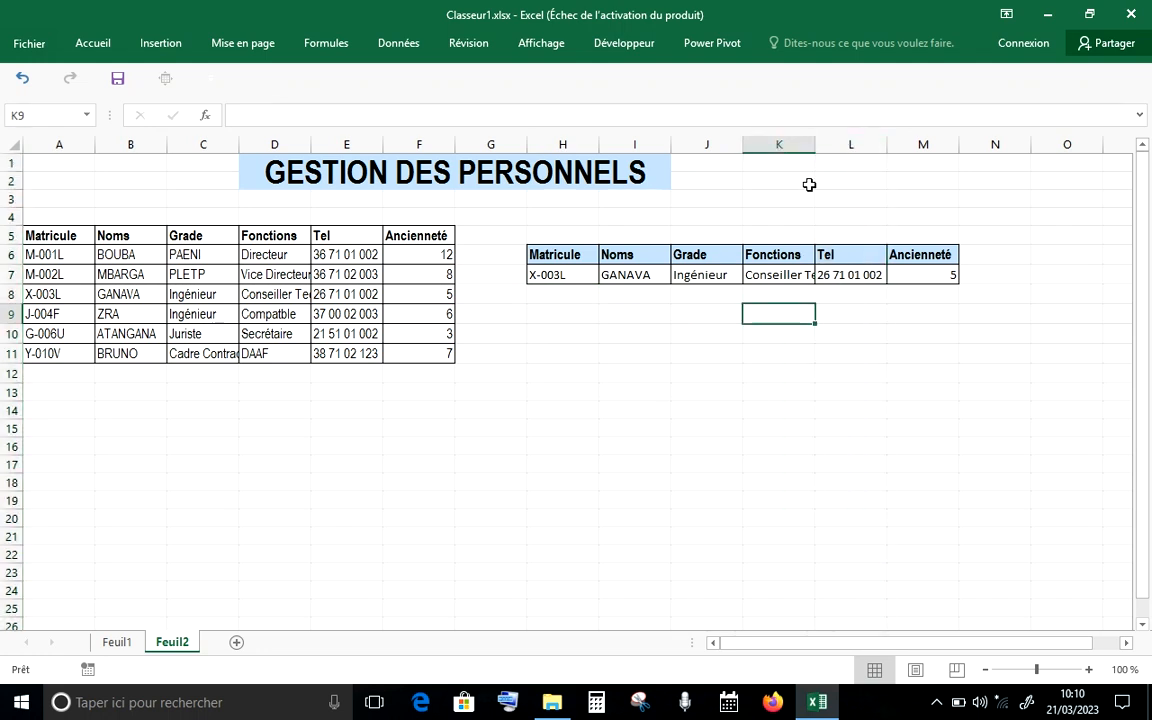
{"action": "left_click_drag", "start_coordinate": [820, 149], "coordinate": [870, 158]}
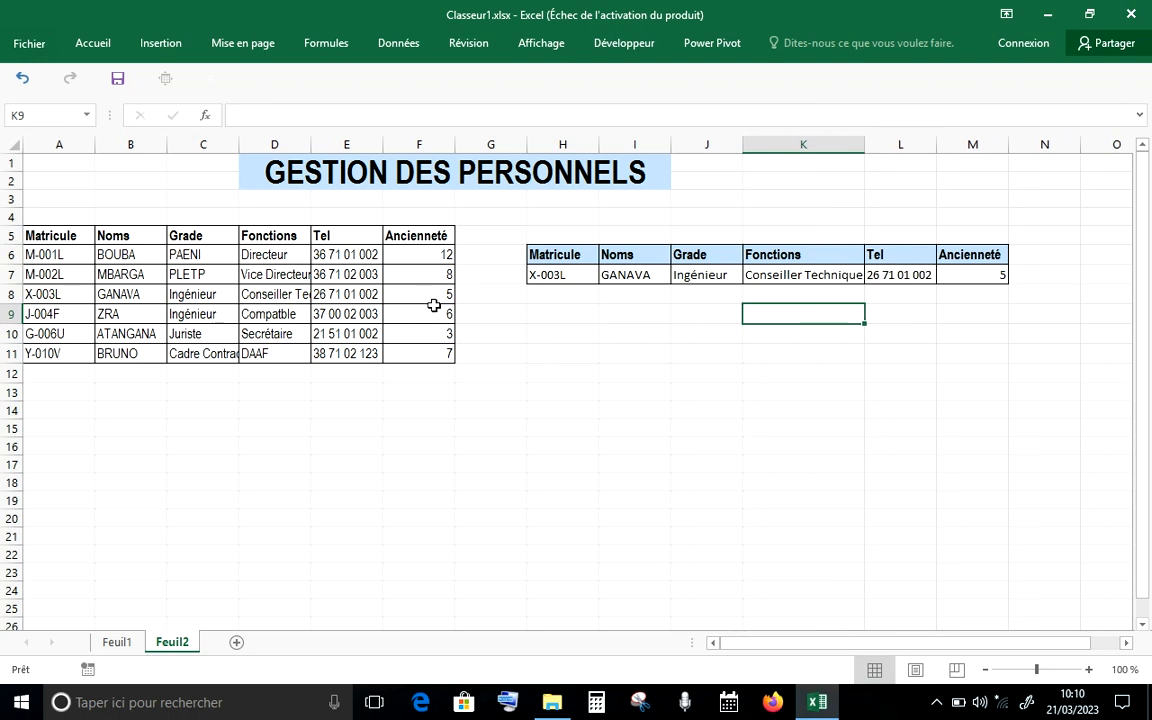
Change the matricule in cell H7 to the one listed in row 7 of the personnel table.
{"action": "left_click", "coordinate": [563, 283]}
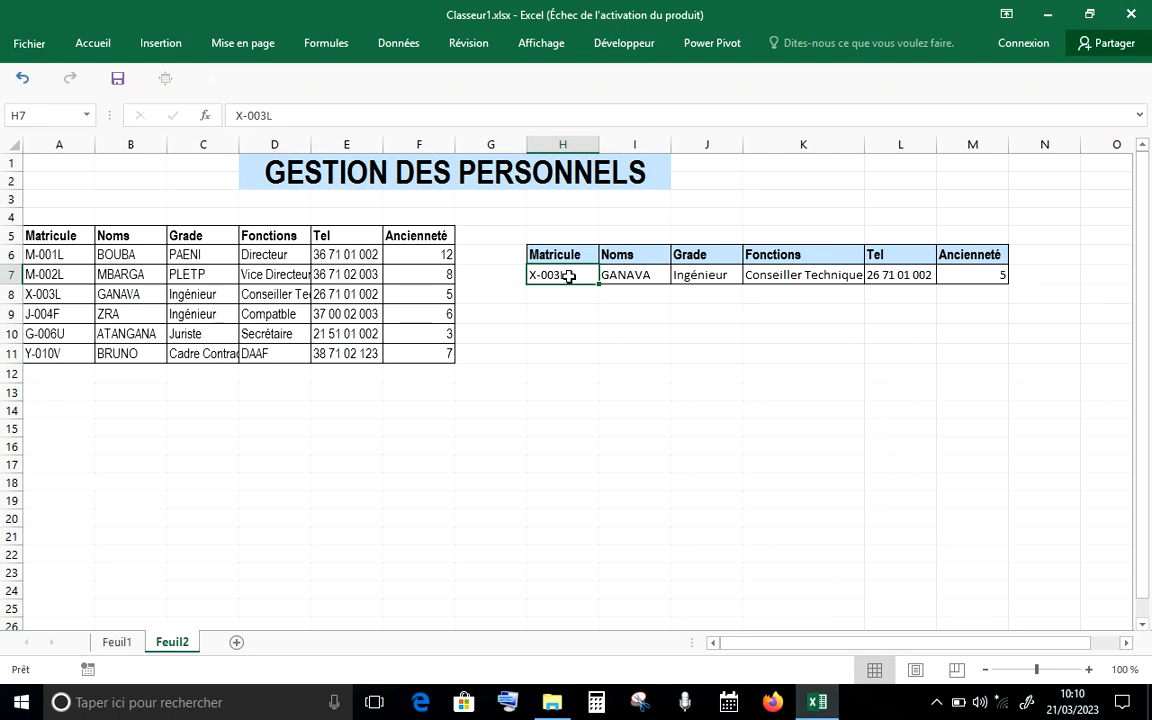
{"action": "double_click", "coordinate": [538, 275]}
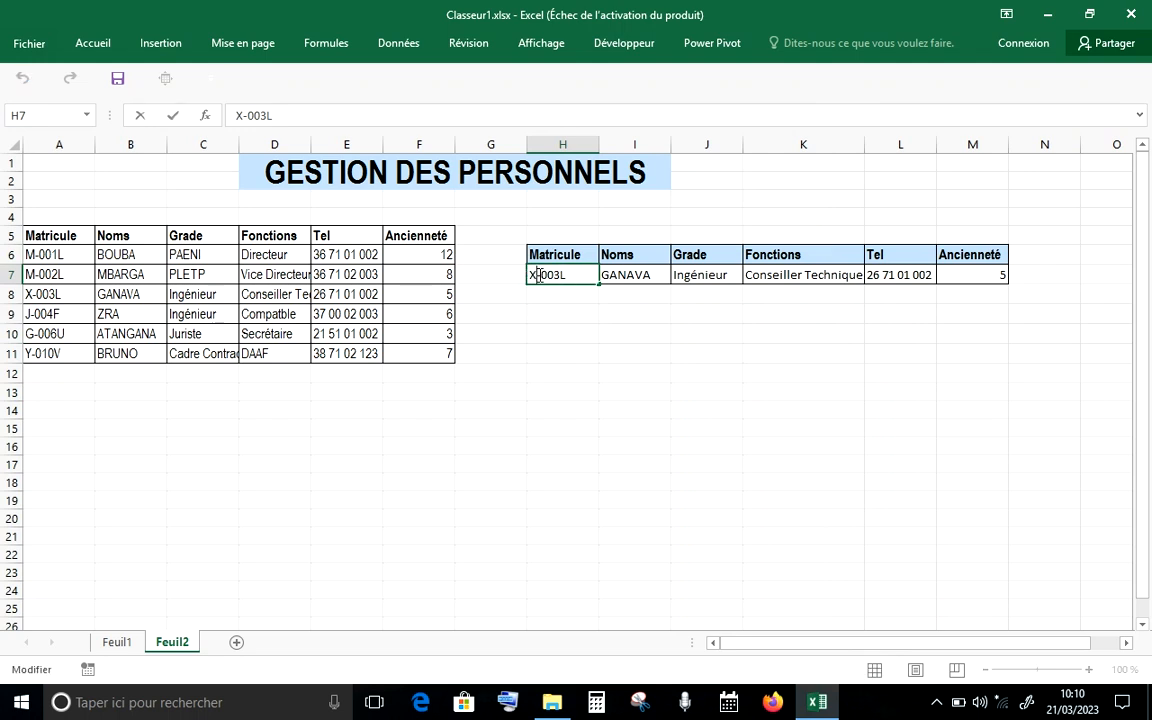
{"action": "key", "text": "BackSpace"}
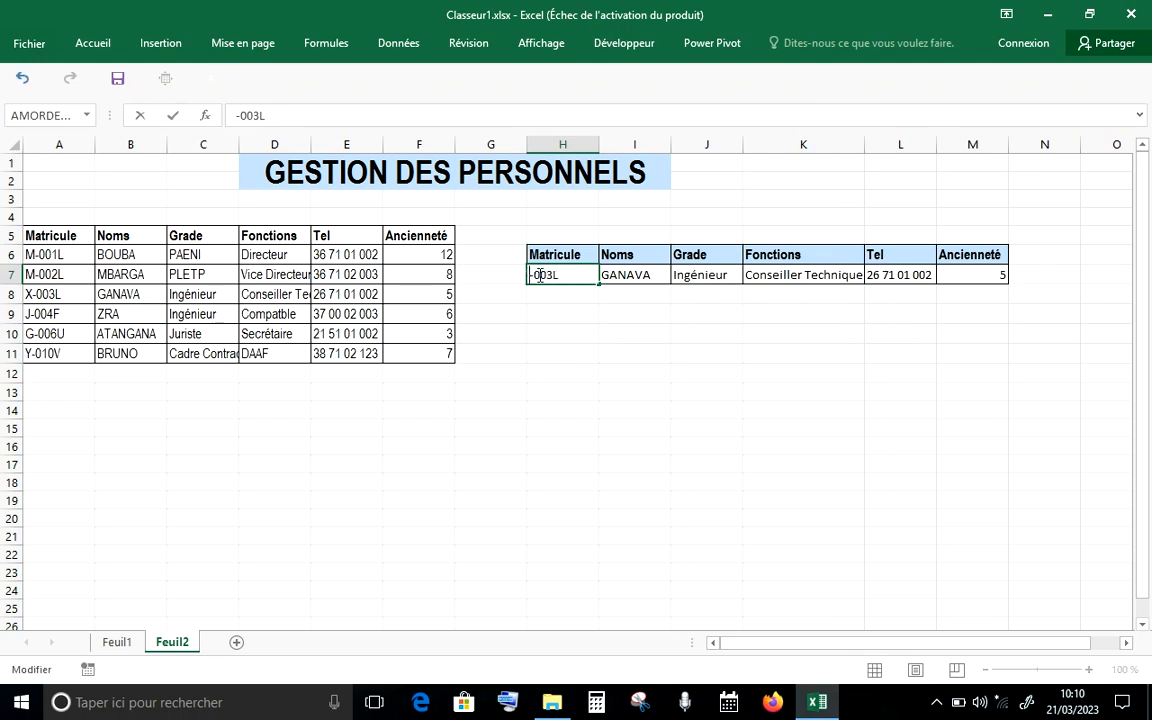
{"action": "type", "text": "M"}
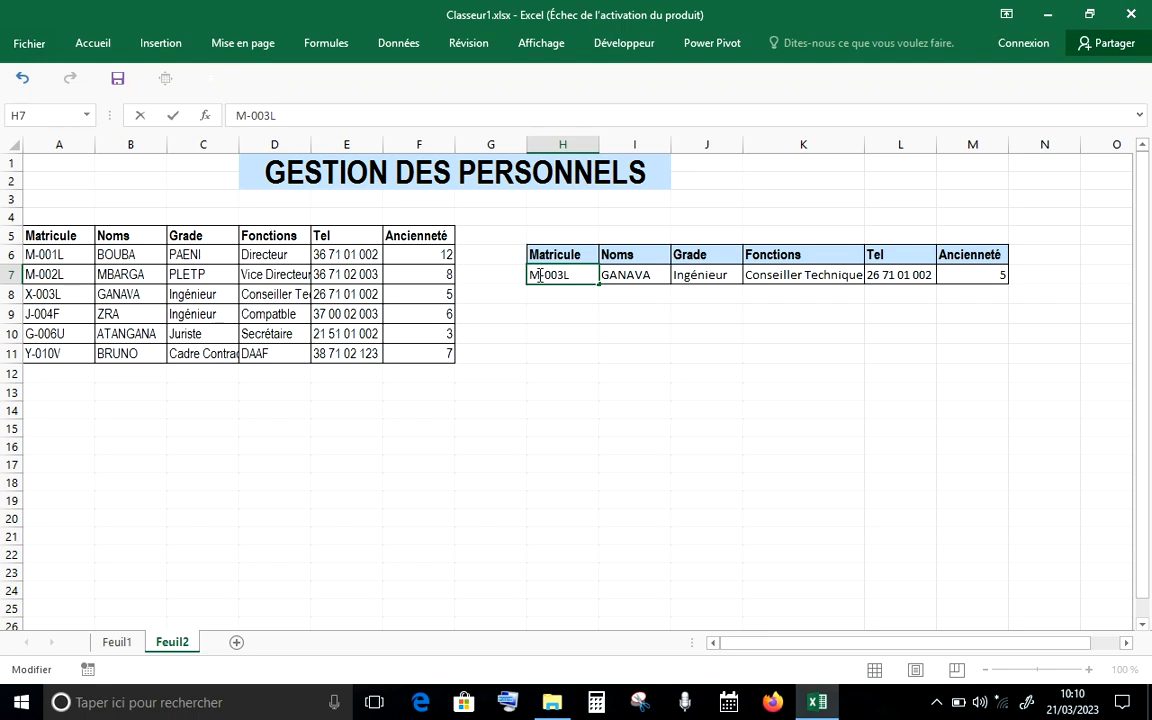
{"action": "key", "text": "Right"}
{"action": "key", "text": "Right"}
{"action": "key", "text": "BackSpace"}
{"action": "type", "text": "2"}
{"action": "key", "text": "Return"}
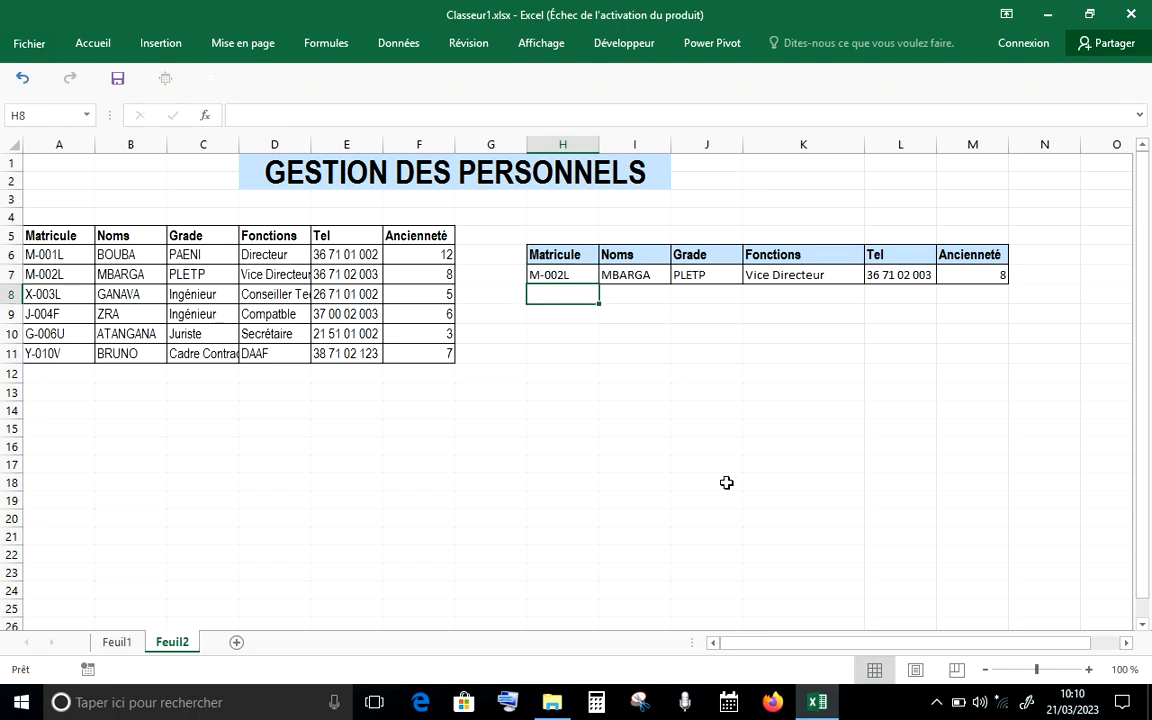
{"action": "left_click", "coordinate": [649, 277]}
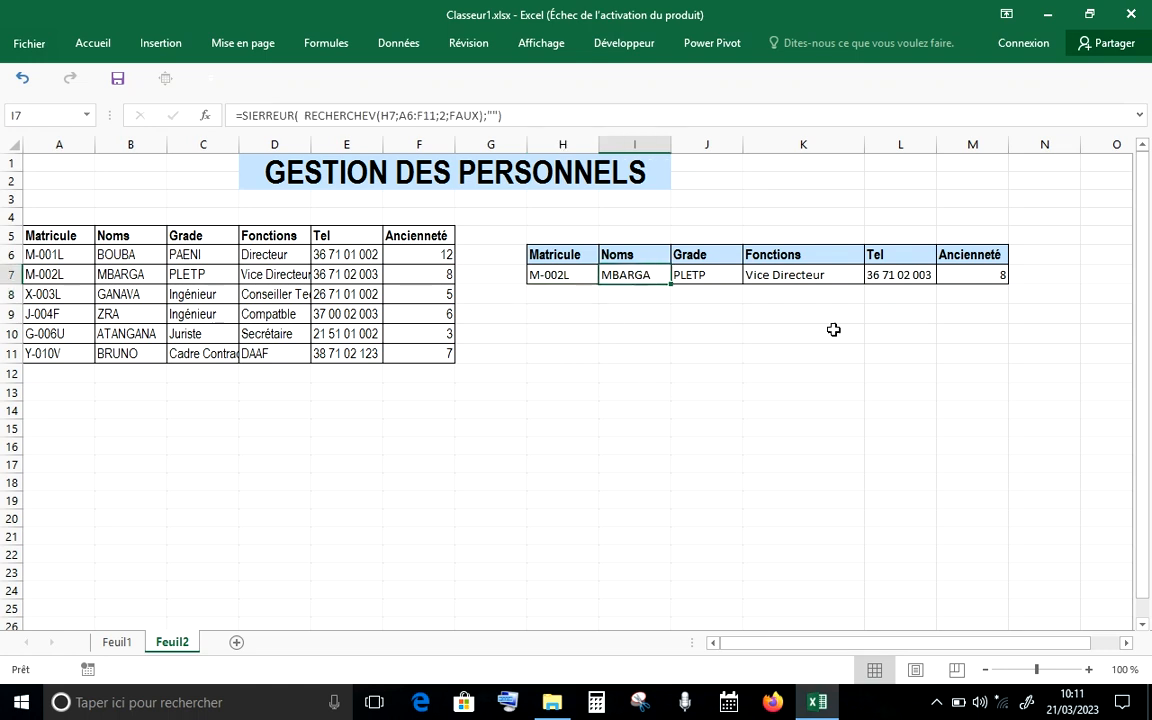
{"action": "left_click", "coordinate": [740, 278]}
{"action": "left_click", "coordinate": [768, 276]}
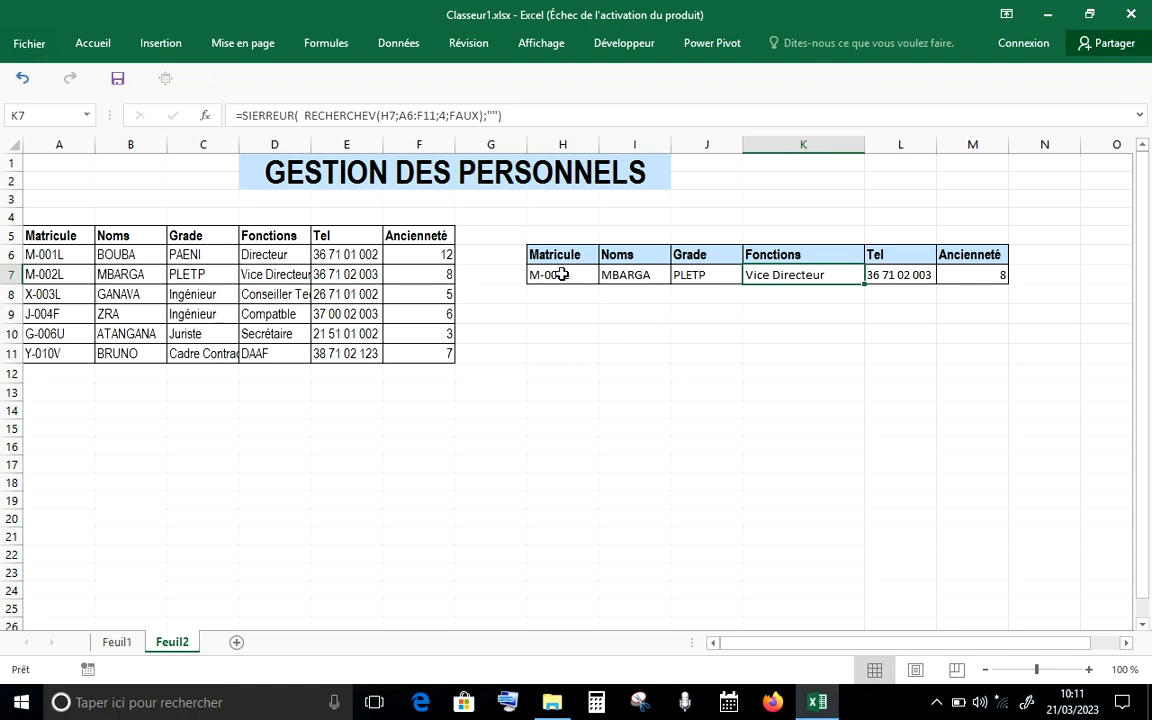
{"action": "left_click", "coordinate": [600, 335]}
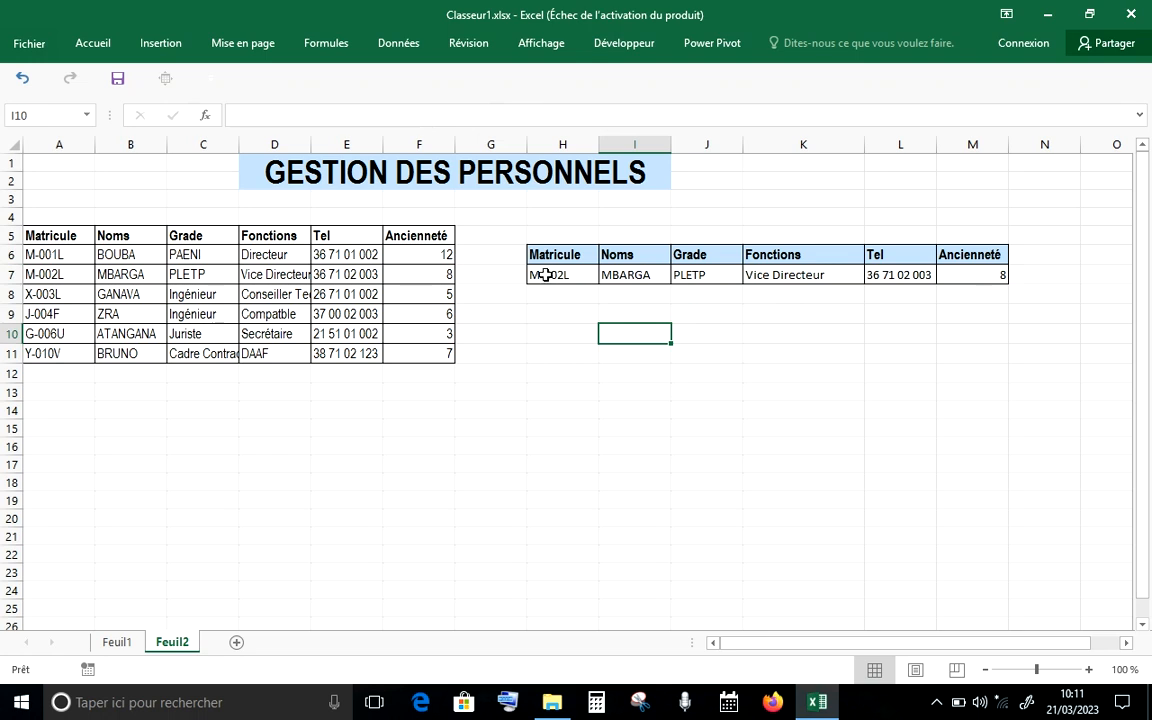
Keep the ribbon's tabs and commands displayed at all times and bring up the data tools.
{"action": "left_click", "coordinate": [1016, 20]}
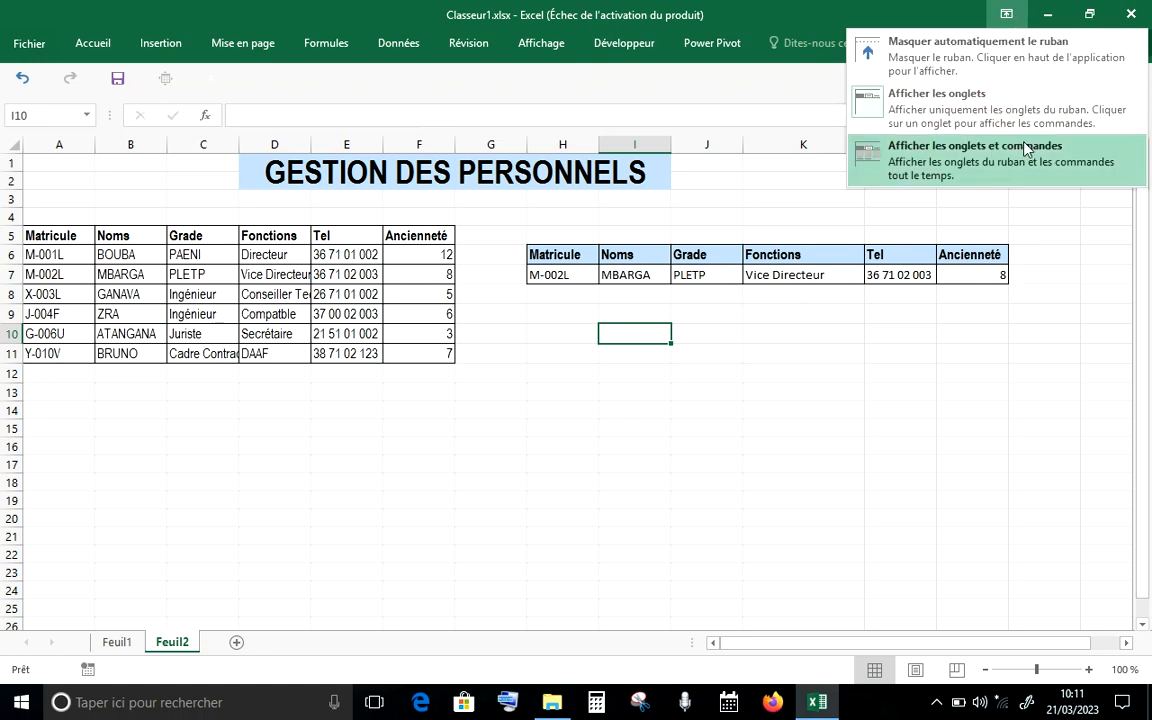
{"action": "left_click", "coordinate": [921, 127]}
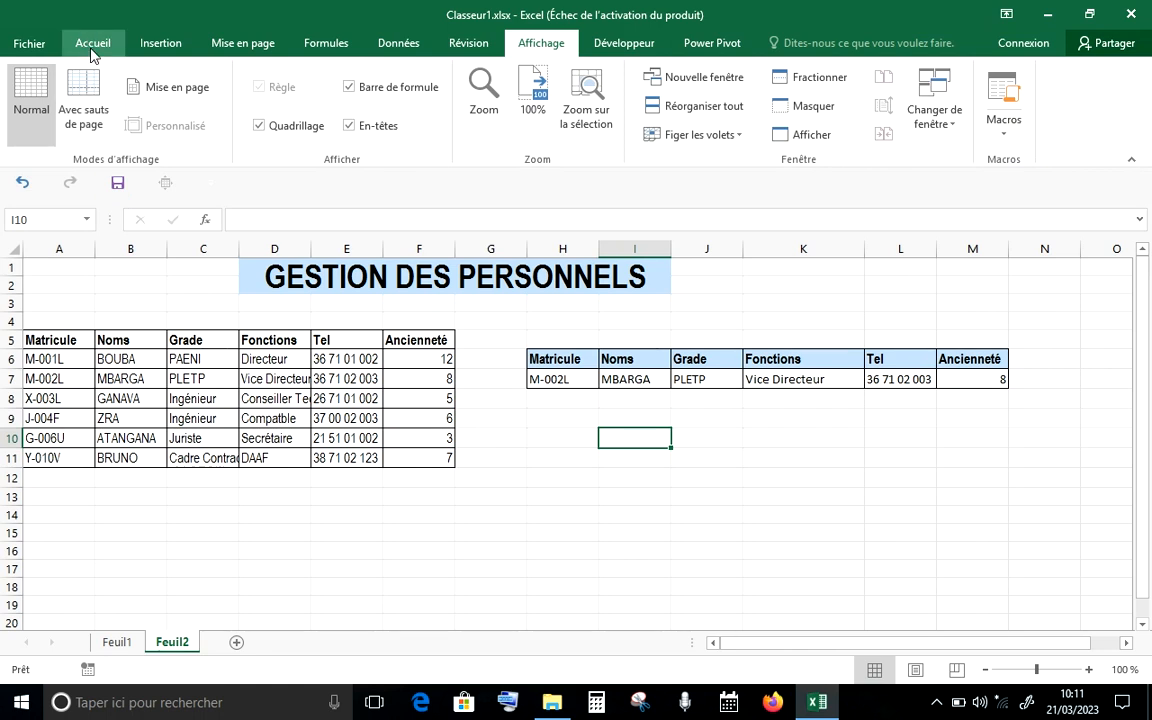
{"action": "left_click", "coordinate": [408, 45]}
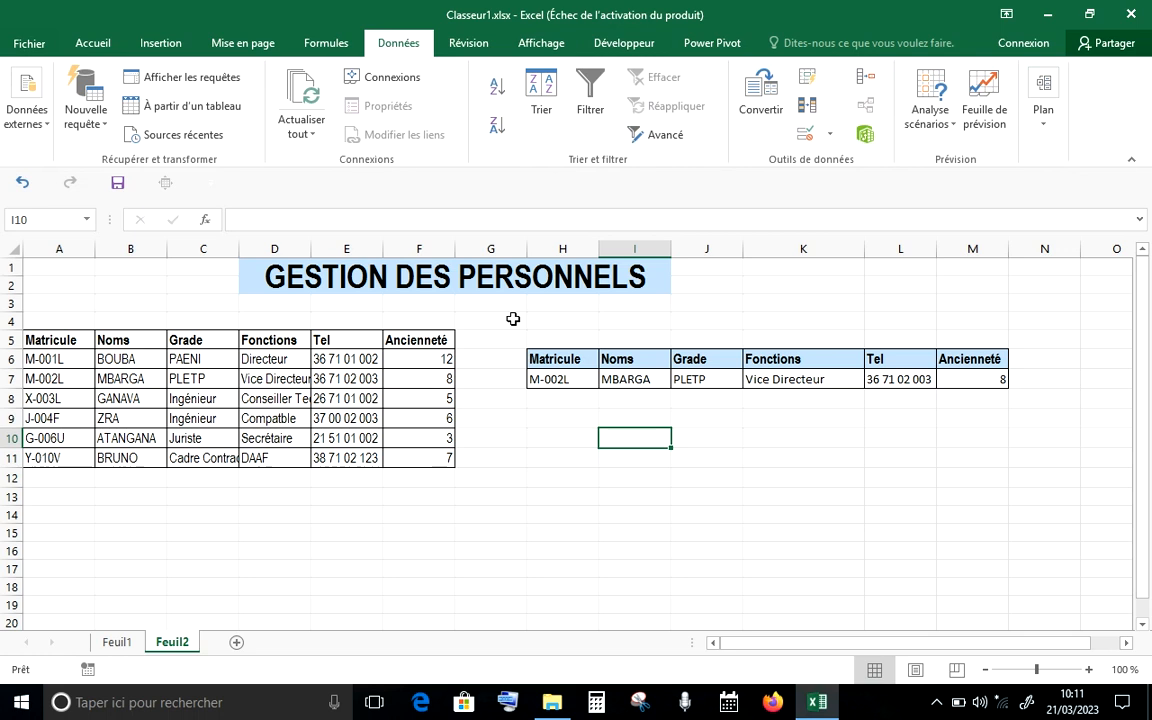
Try to apply data validation of type Liste to matricule cell H7 without giving a source.
{"action": "left_click", "coordinate": [568, 381]}
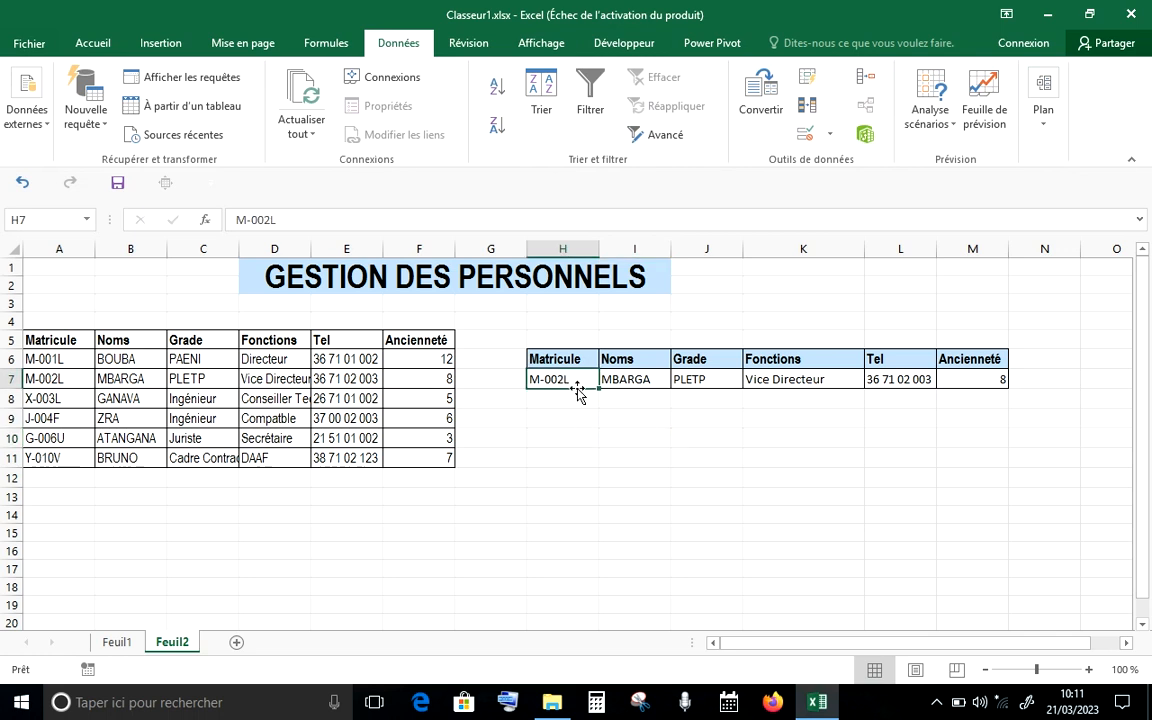
{"action": "left_click", "coordinate": [640, 456]}
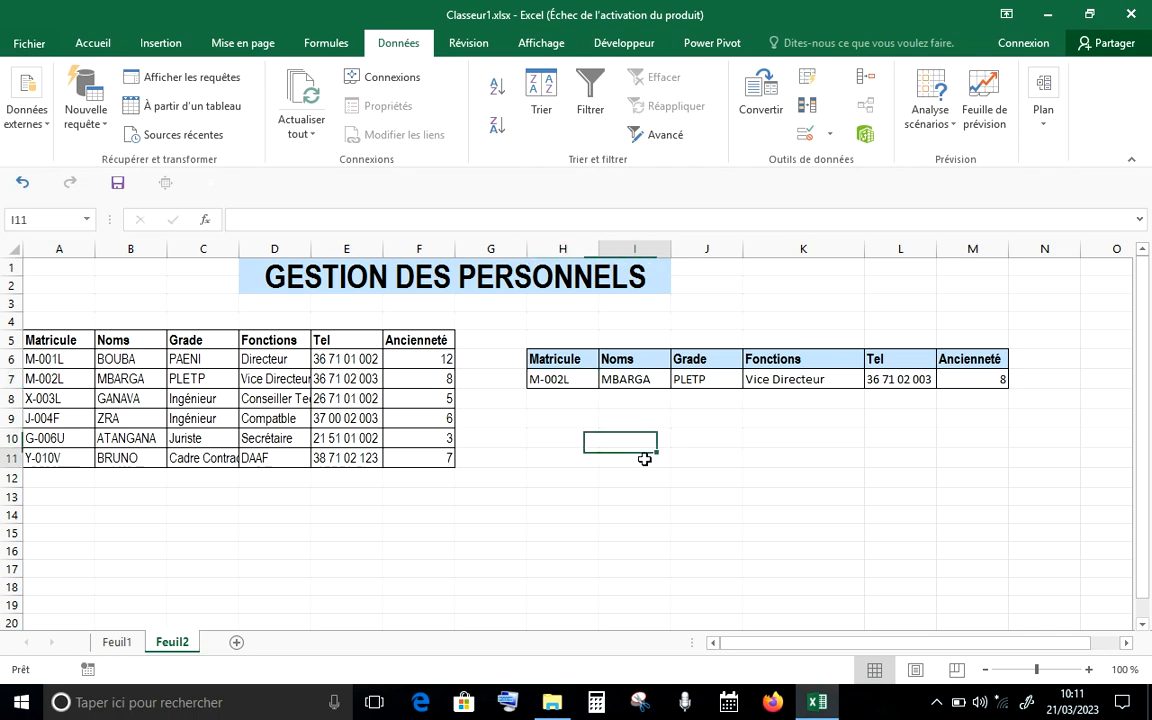
{"action": "left_click", "coordinate": [559, 380]}
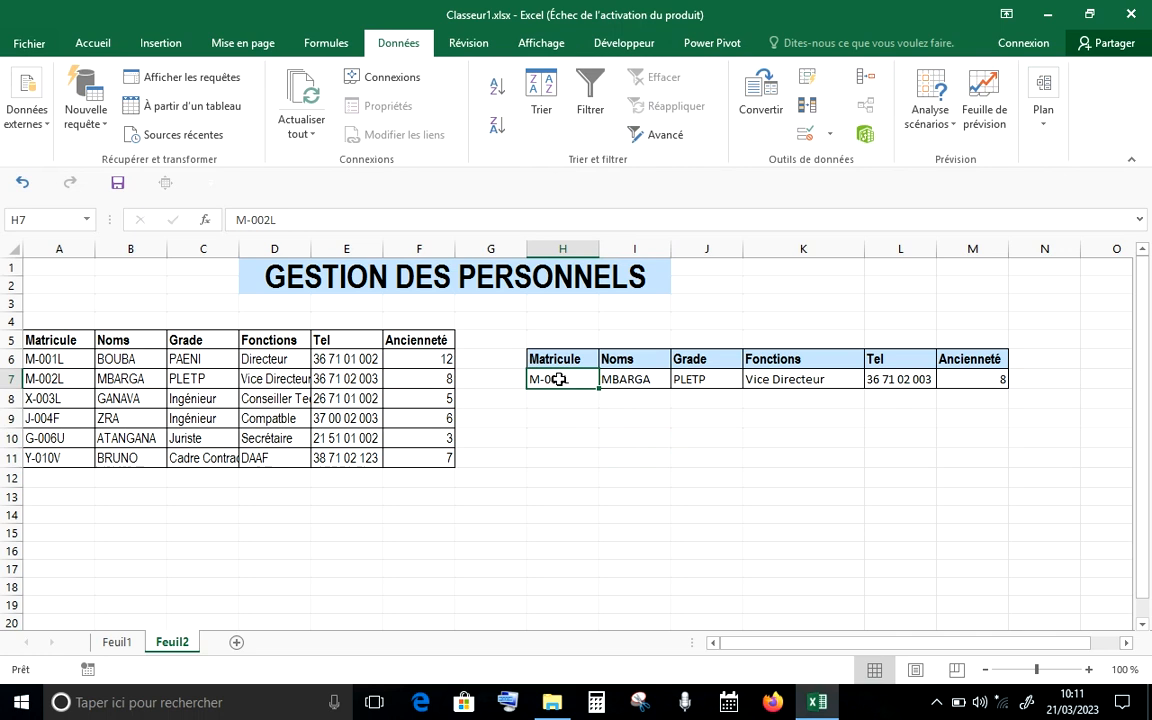
{"action": "left_click", "coordinate": [830, 136]}
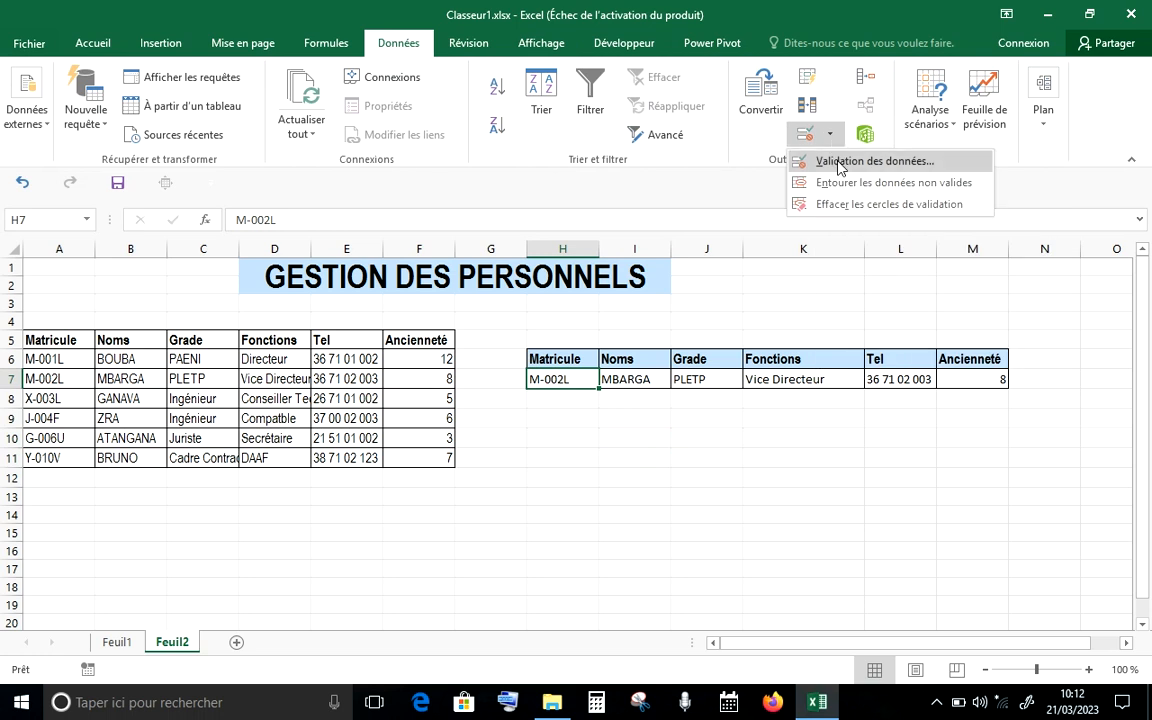
{"action": "left_click", "coordinate": [838, 164]}
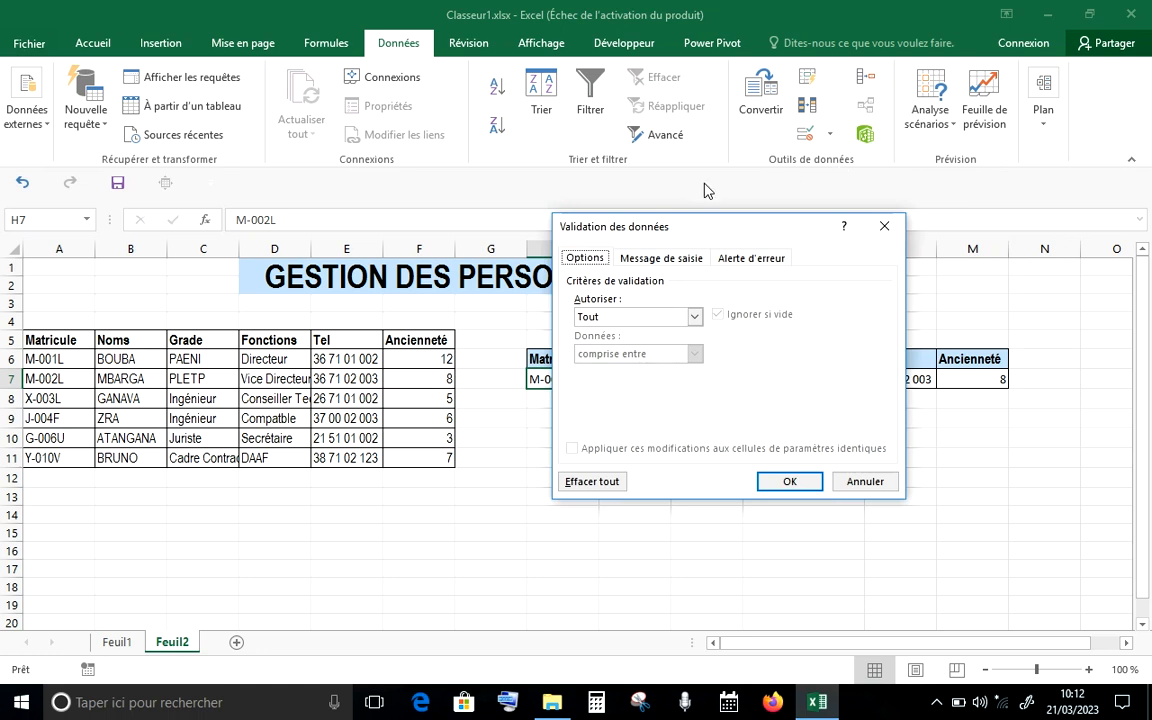
{"action": "left_click", "coordinate": [695, 317]}
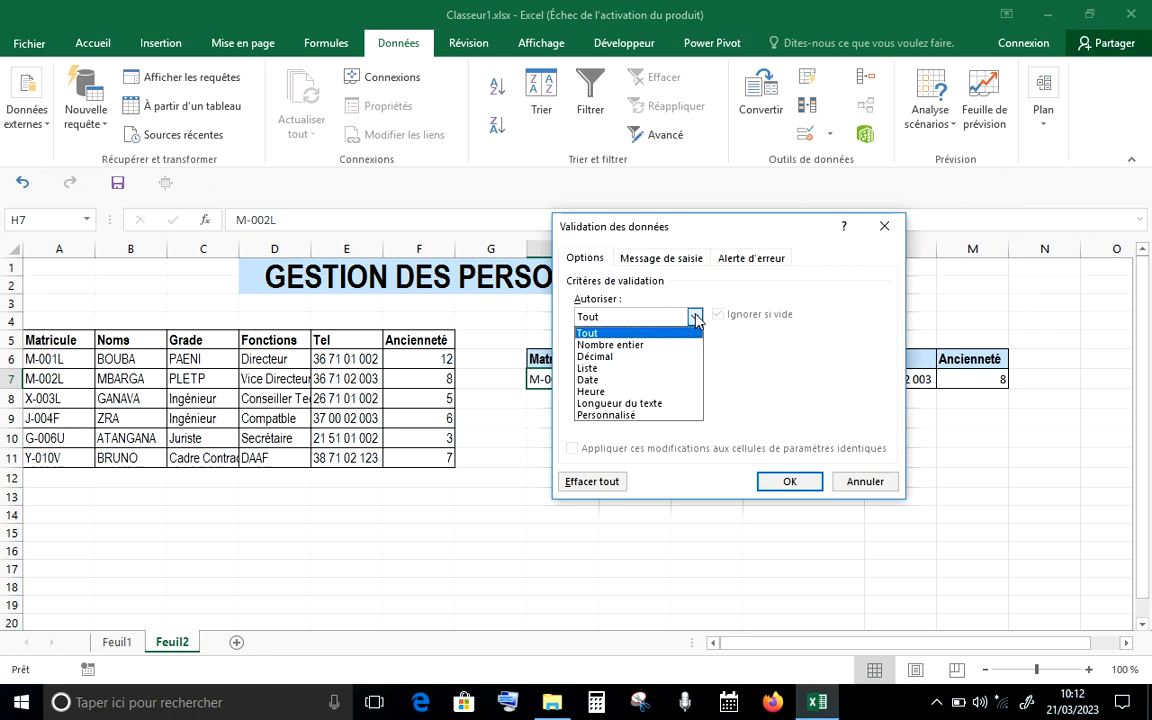
{"action": "left_click", "coordinate": [678, 369]}
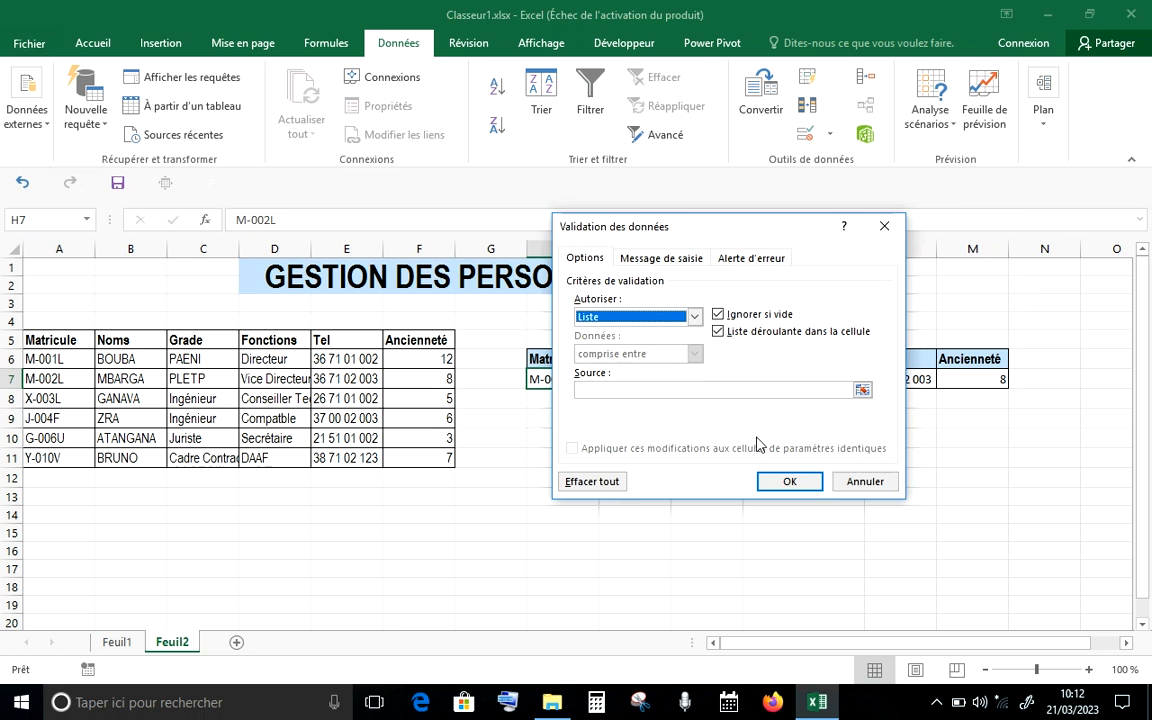
{"action": "left_click", "coordinate": [787, 482]}
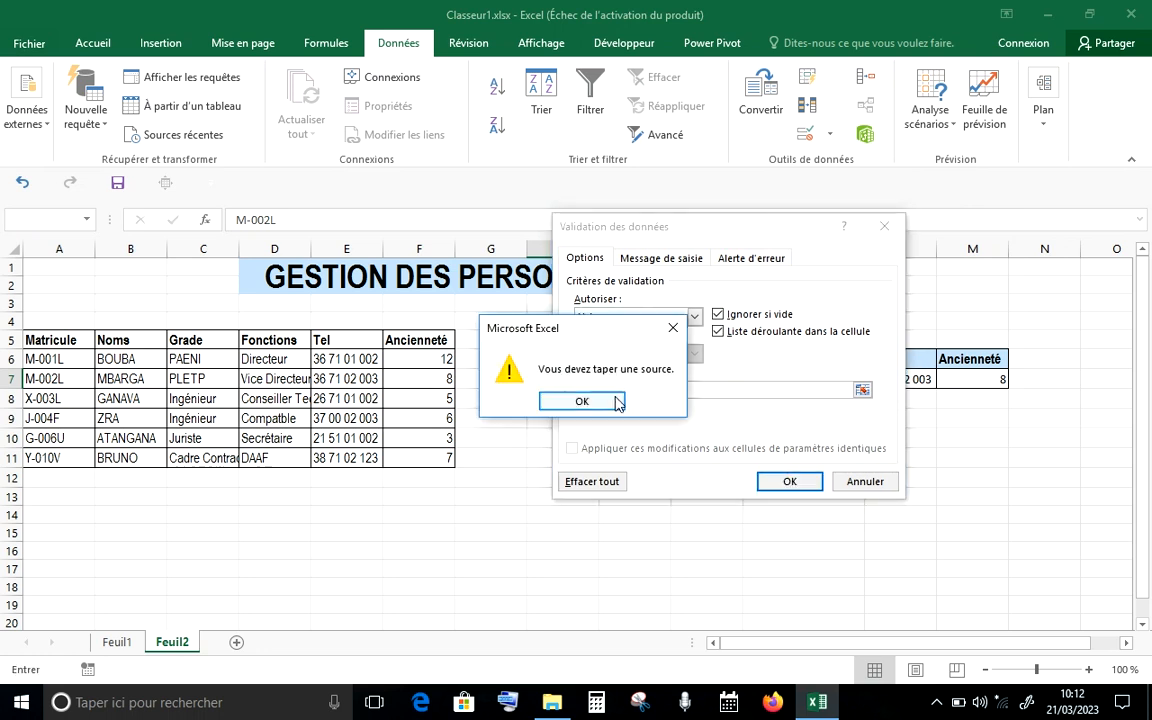
{"action": "left_click", "coordinate": [609, 401]}
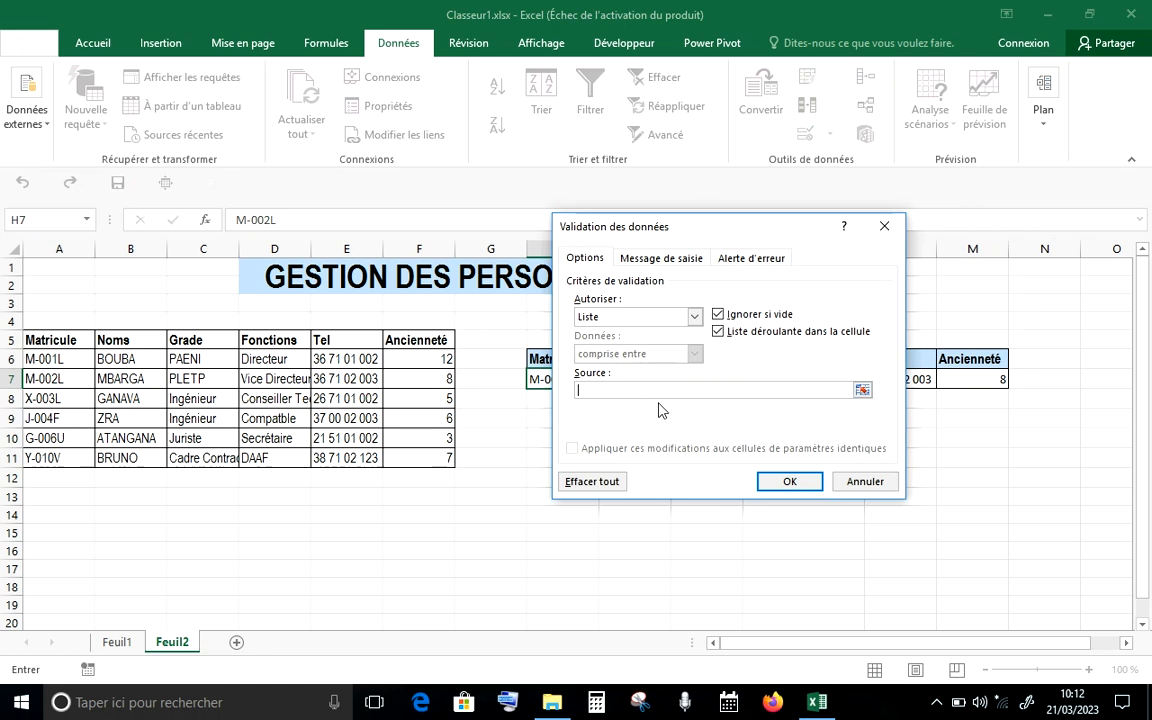
Set H7's validation to Liste with the source =$A$6:$A$11 and apply it.
{"action": "left_click", "coordinate": [695, 316]}
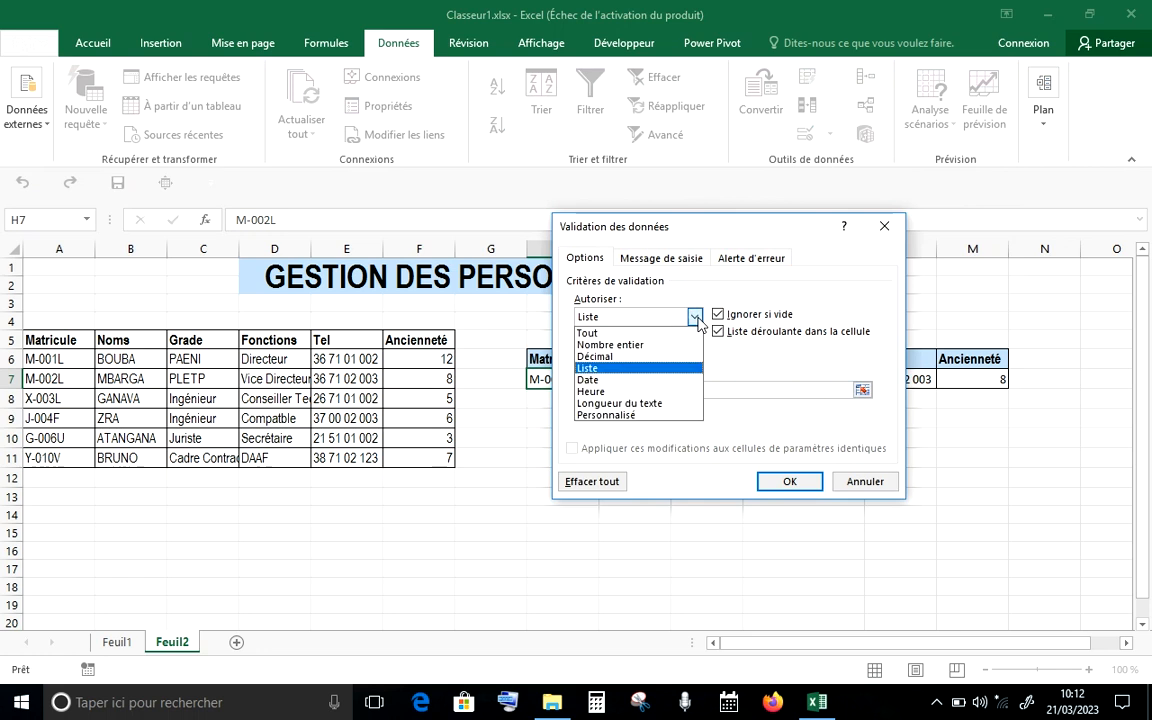
{"action": "left_click", "coordinate": [679, 368]}
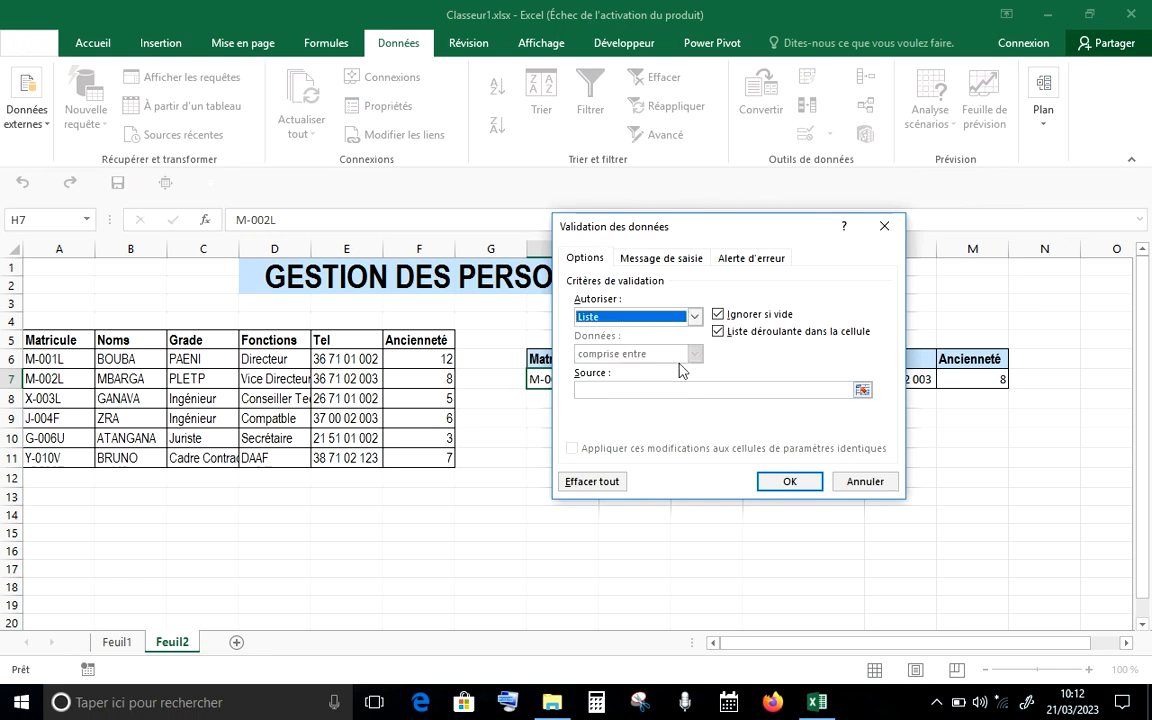
{"action": "left_click", "coordinate": [862, 390]}
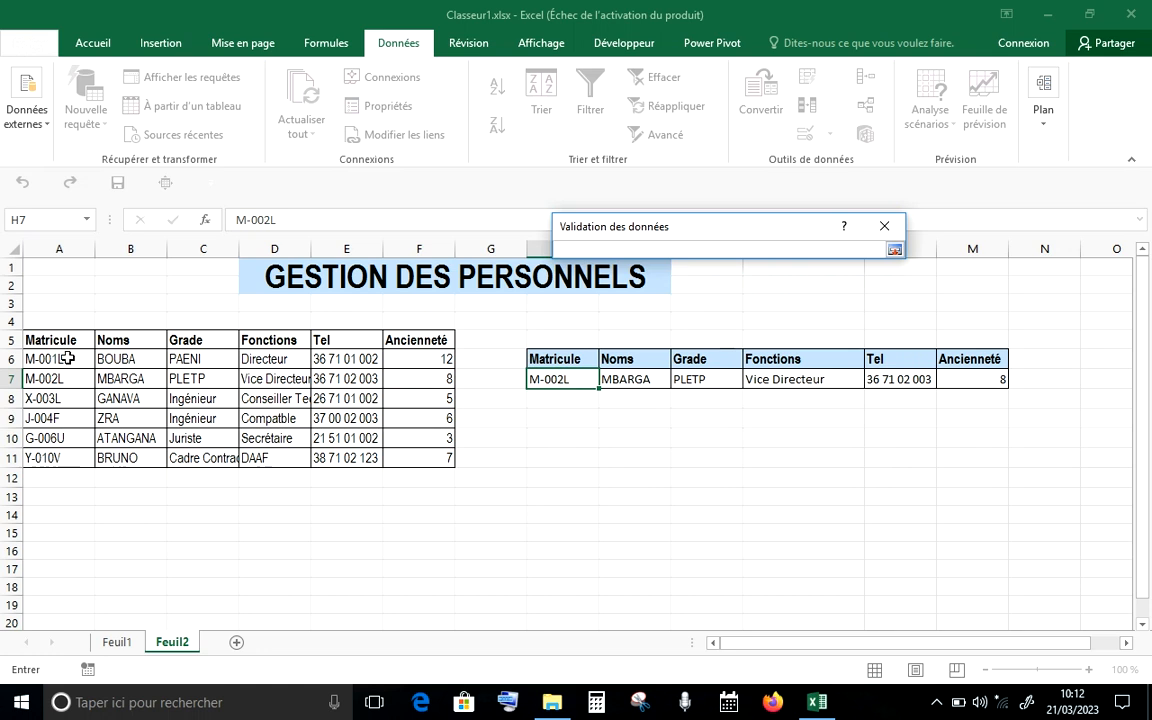
{"action": "left_click_drag", "start_coordinate": [66, 358], "coordinate": [75, 458]}
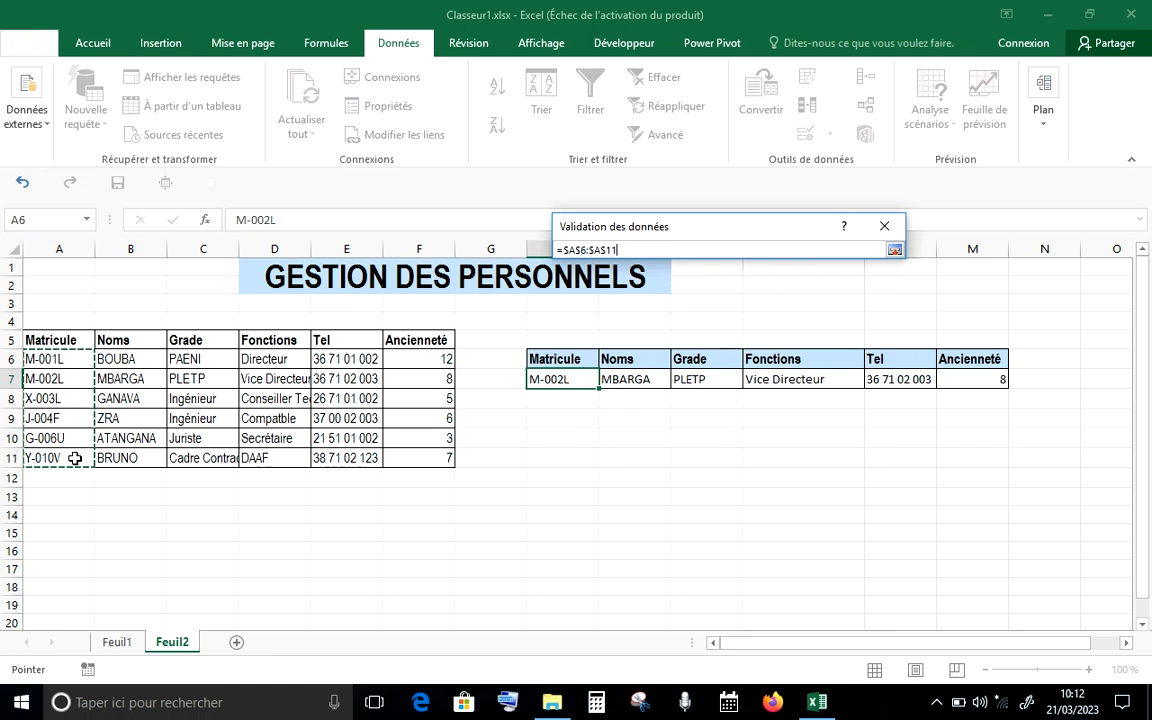
{"action": "left_click", "coordinate": [895, 251]}
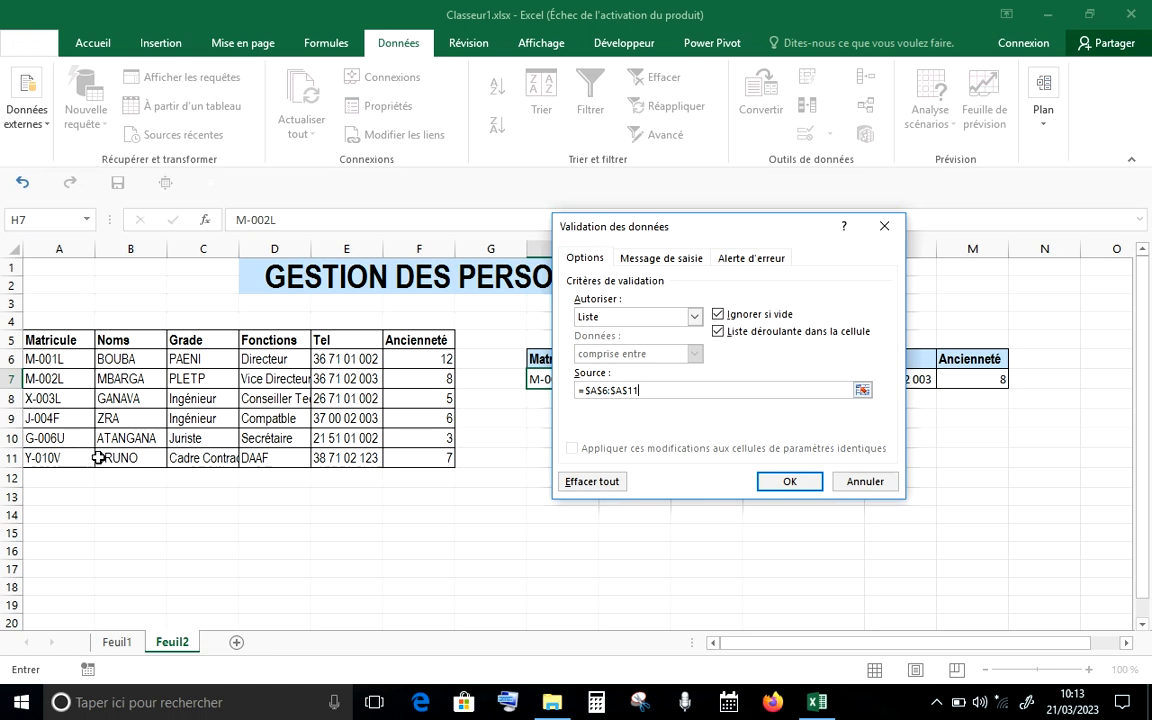
{"action": "left_click", "coordinate": [806, 485]}
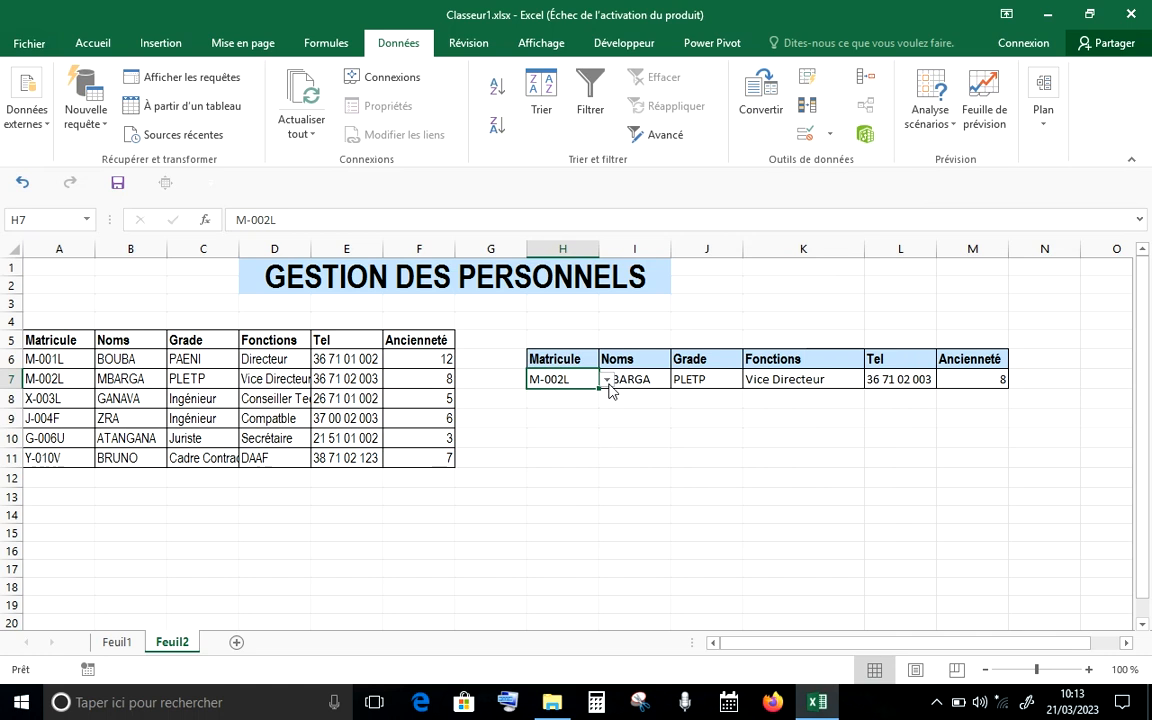
Test the drop-down list in H7 by choosing the matricule from row 8 and finally the one from row 9.
{"action": "left_click", "coordinate": [607, 381]}
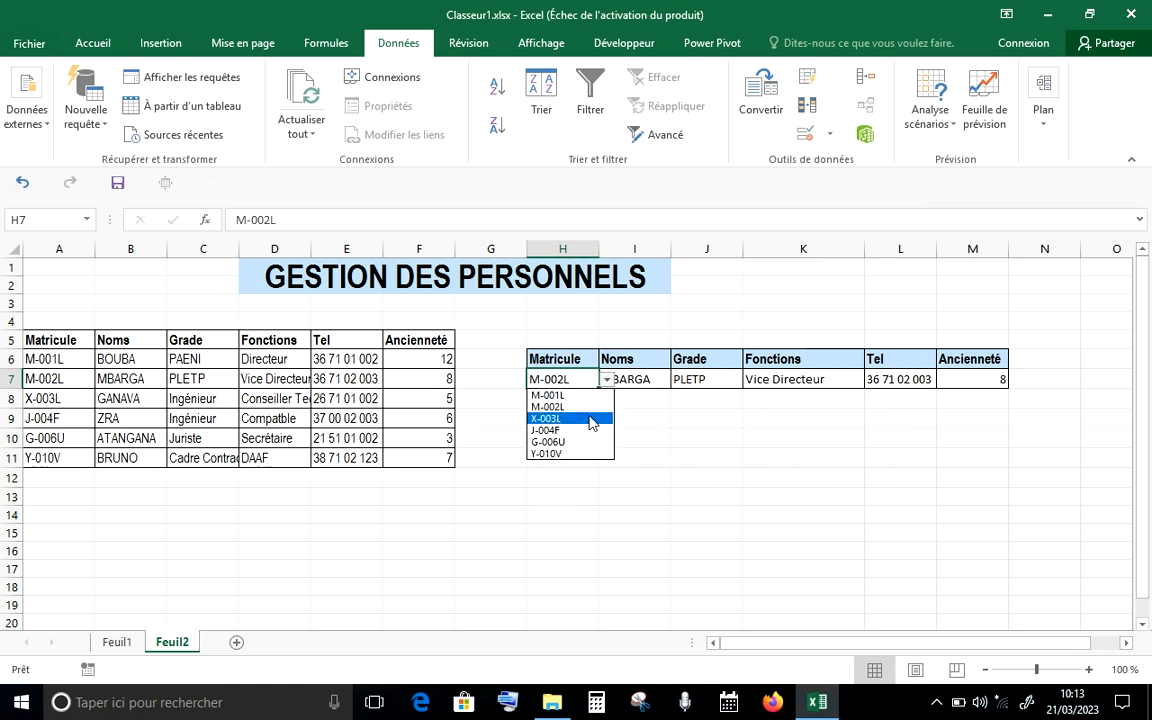
{"action": "left_click", "coordinate": [594, 418]}
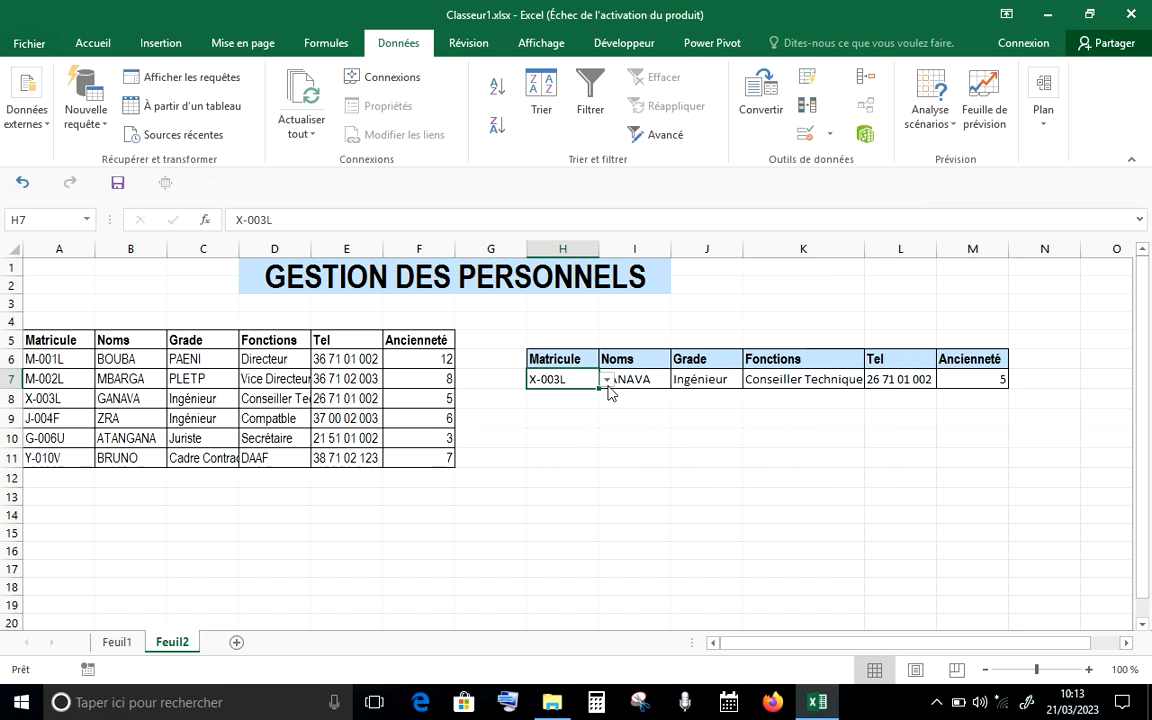
{"action": "left_click", "coordinate": [607, 381]}
{"action": "left_click", "coordinate": [596, 428]}
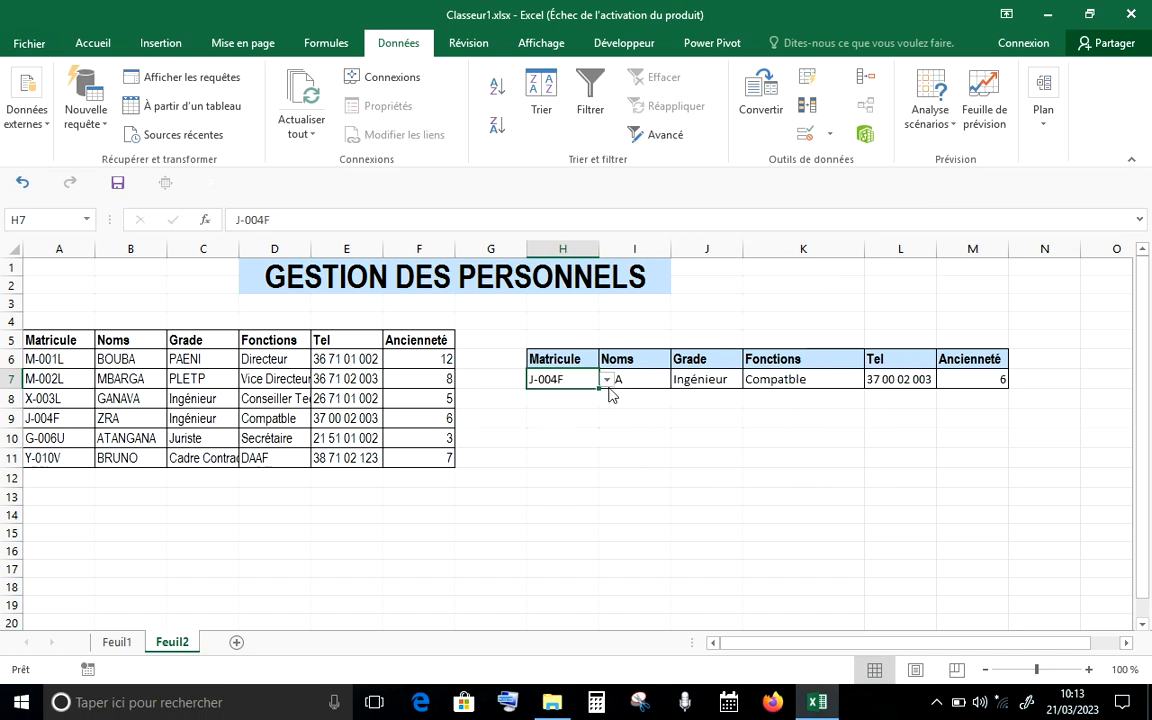
{"action": "left_click", "coordinate": [607, 381]}
{"action": "left_click", "coordinate": [583, 432]}
Clear all data validation settings from matricule cell H7.
{"action": "left_click", "coordinate": [831, 134]}
{"action": "left_click", "coordinate": [843, 162]}
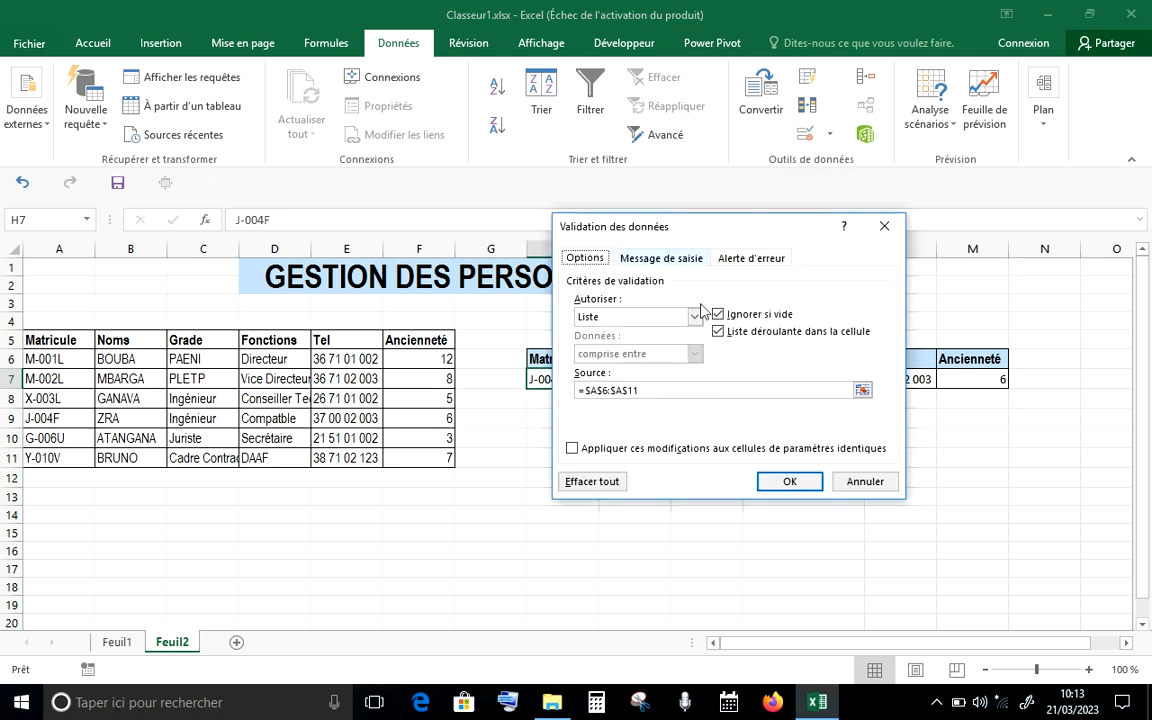
{"action": "left_click", "coordinate": [604, 484]}
{"action": "left_click", "coordinate": [790, 482]}
{"action": "left_click", "coordinate": [650, 427]}
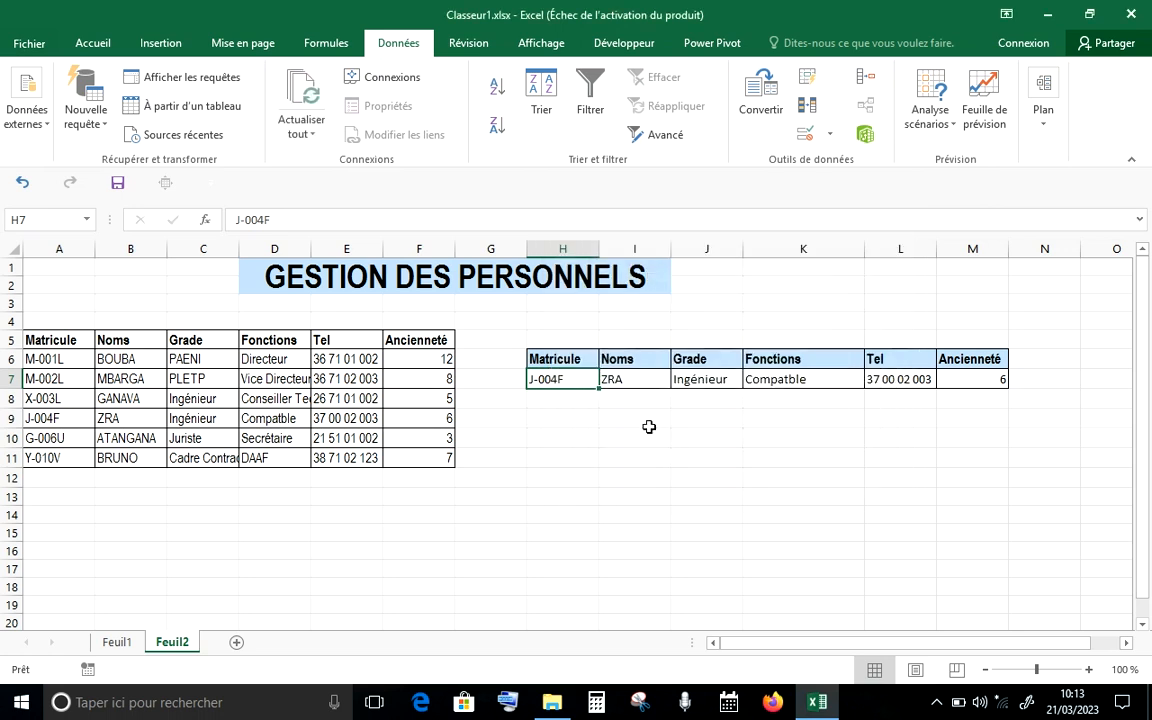
Apply data validation to matricule cell H7 that allows a Liste with the source =$A$6:$A$11.
{"action": "left_click", "coordinate": [584, 384]}
{"action": "left_click", "coordinate": [832, 137]}
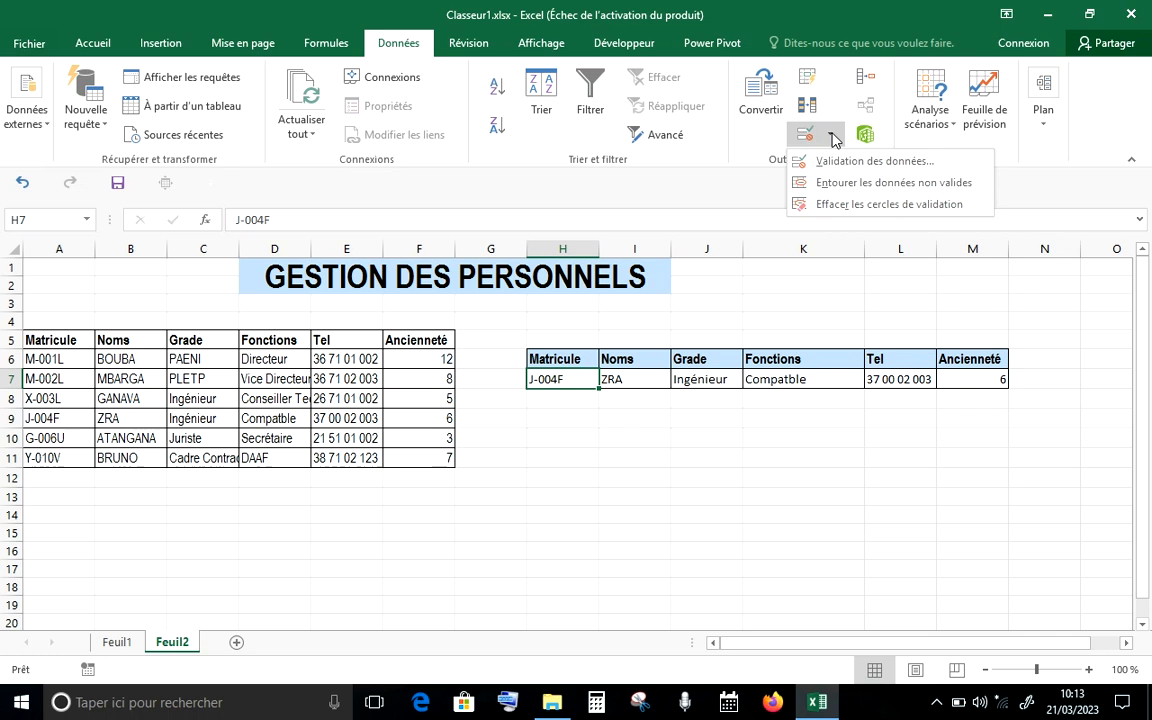
{"action": "left_click", "coordinate": [776, 167]}
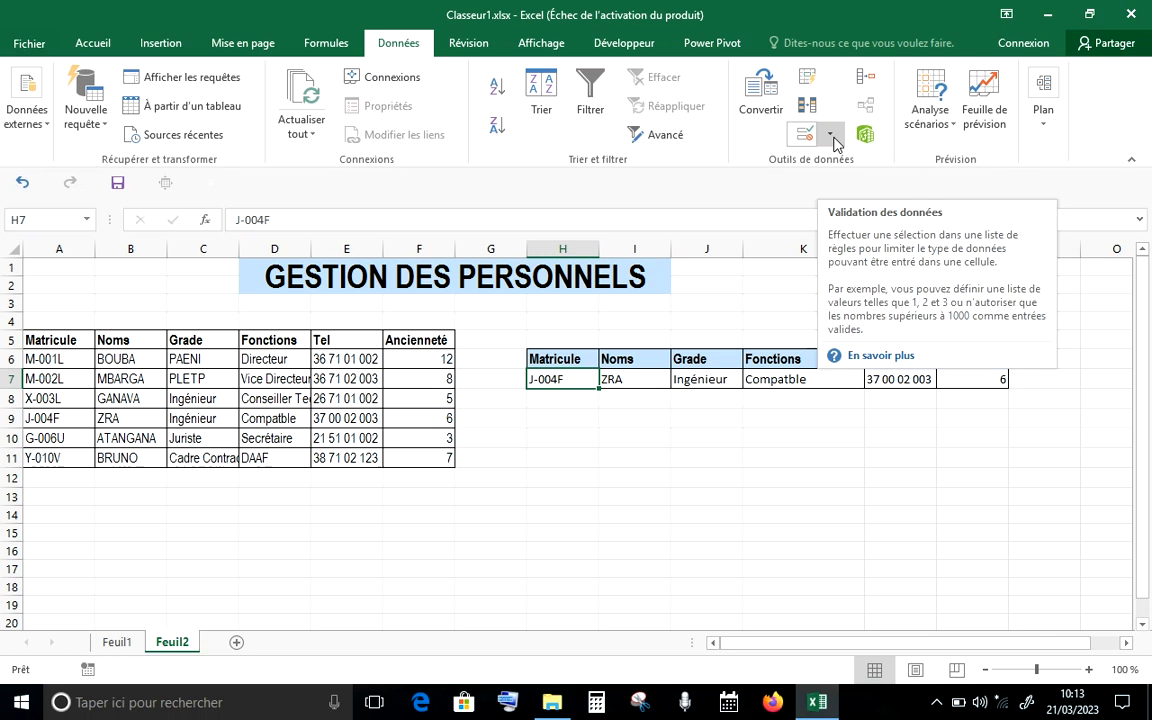
{"action": "left_click", "coordinate": [831, 137]}
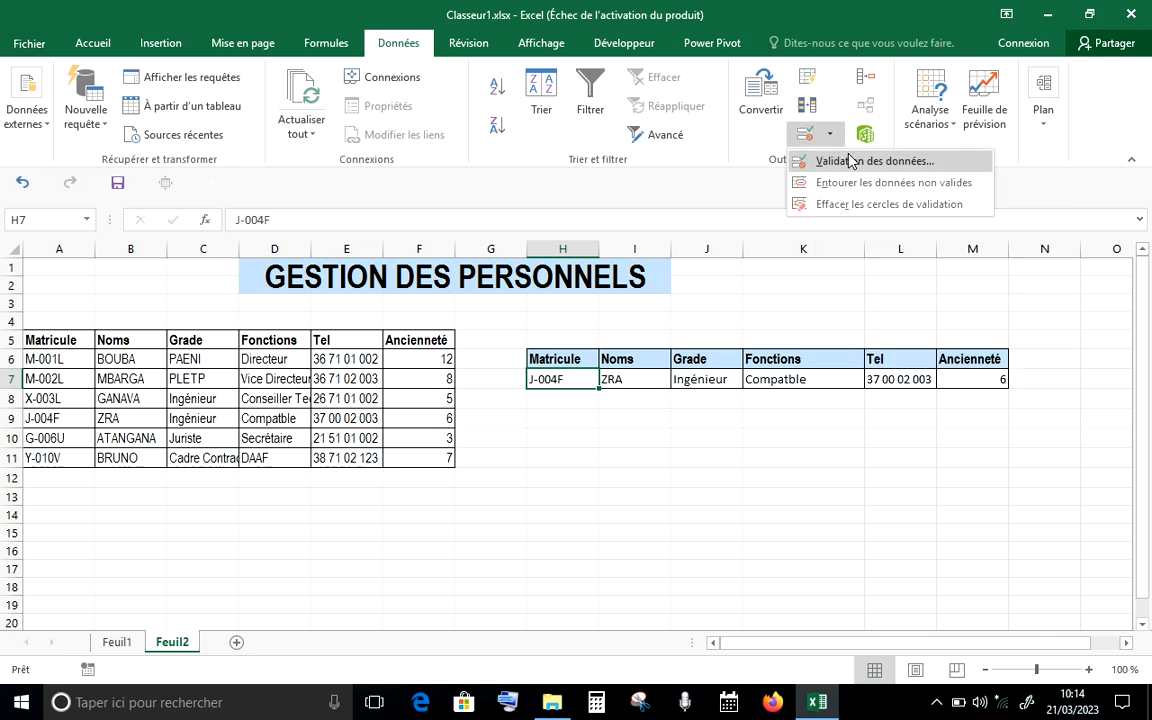
{"action": "left_click", "coordinate": [852, 162]}
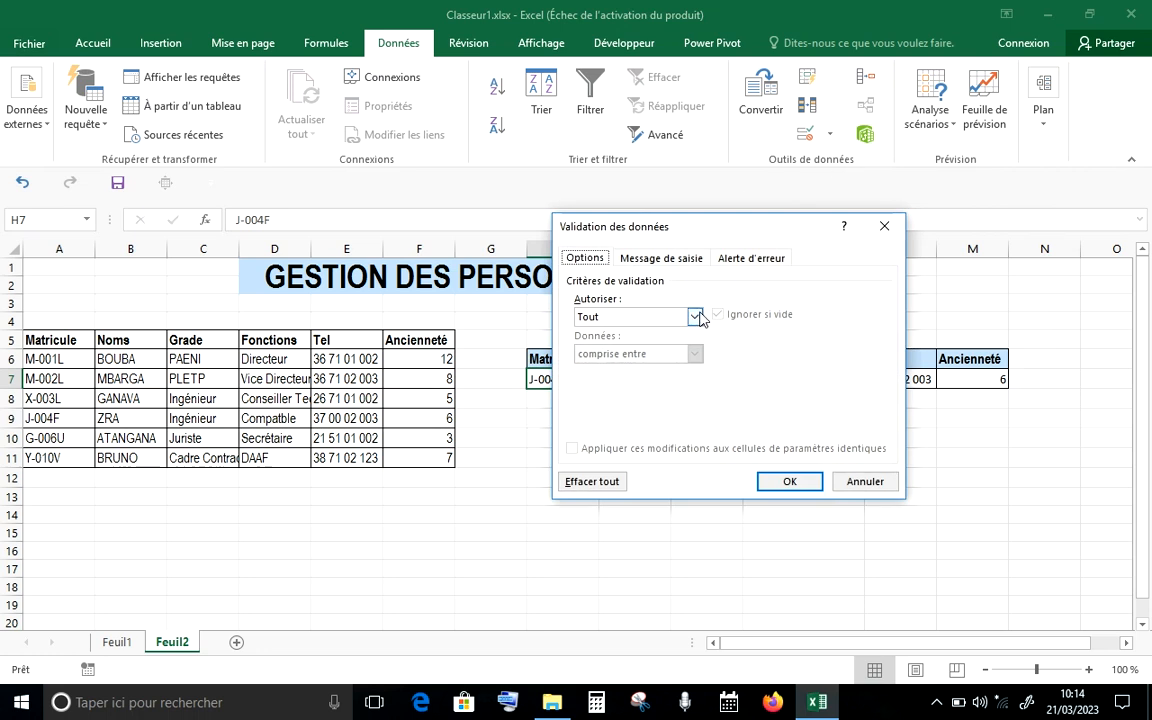
{"action": "left_click", "coordinate": [695, 316]}
{"action": "left_click", "coordinate": [690, 369]}
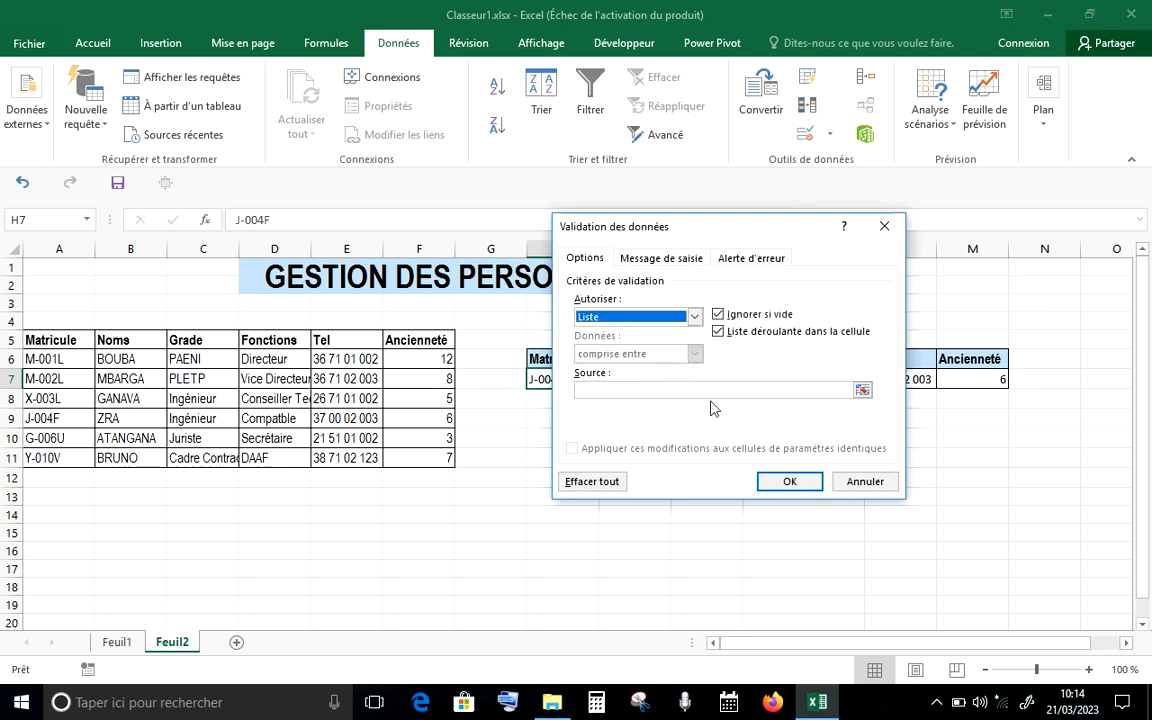
{"action": "left_click", "coordinate": [862, 389]}
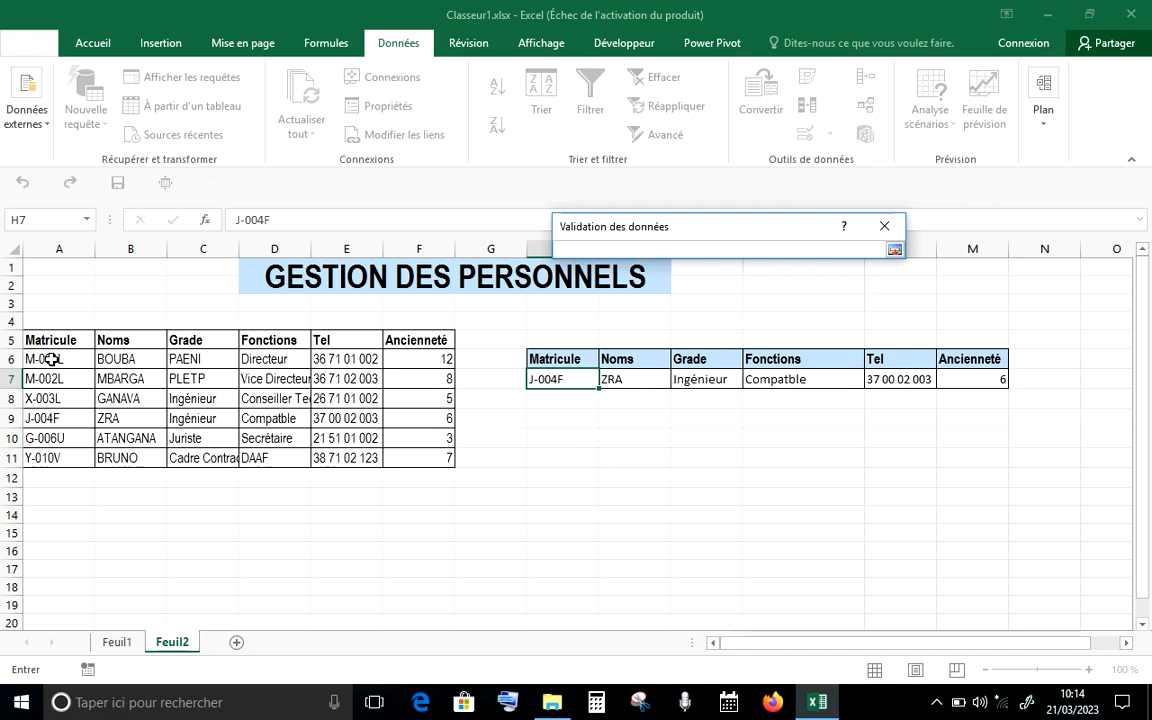
{"action": "left_click_drag", "start_coordinate": [52, 359], "coordinate": [53, 455]}
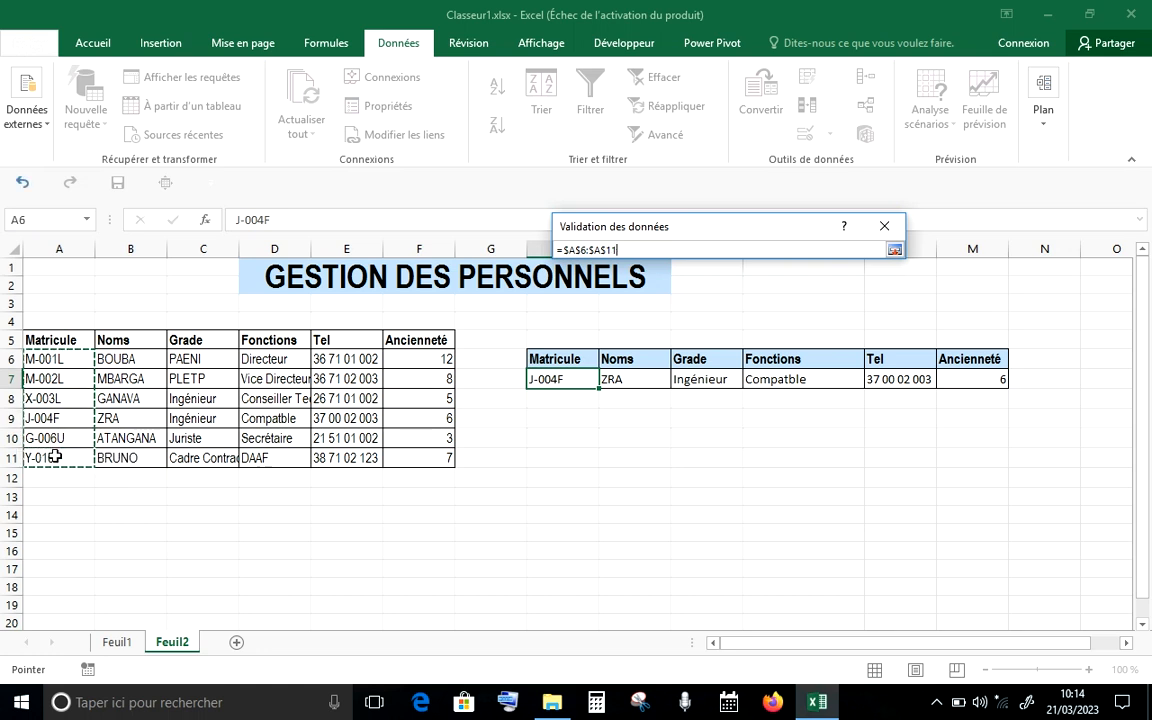
{"action": "left_click", "coordinate": [895, 250]}
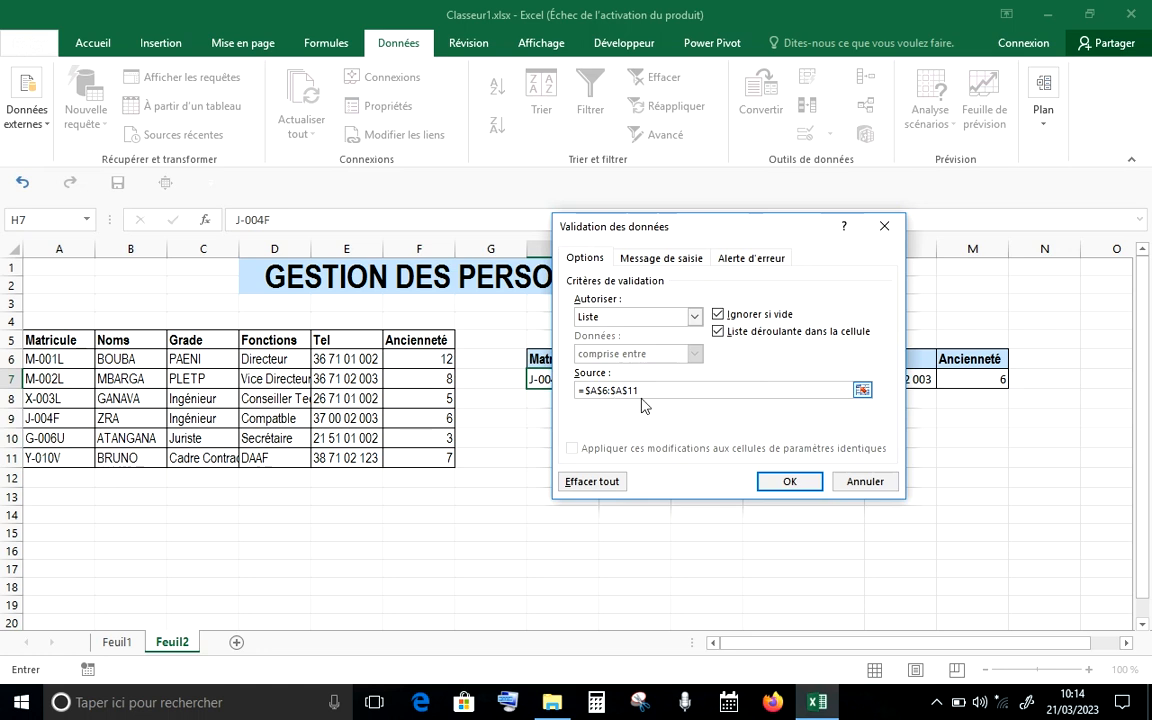
{"action": "left_click", "coordinate": [786, 482]}
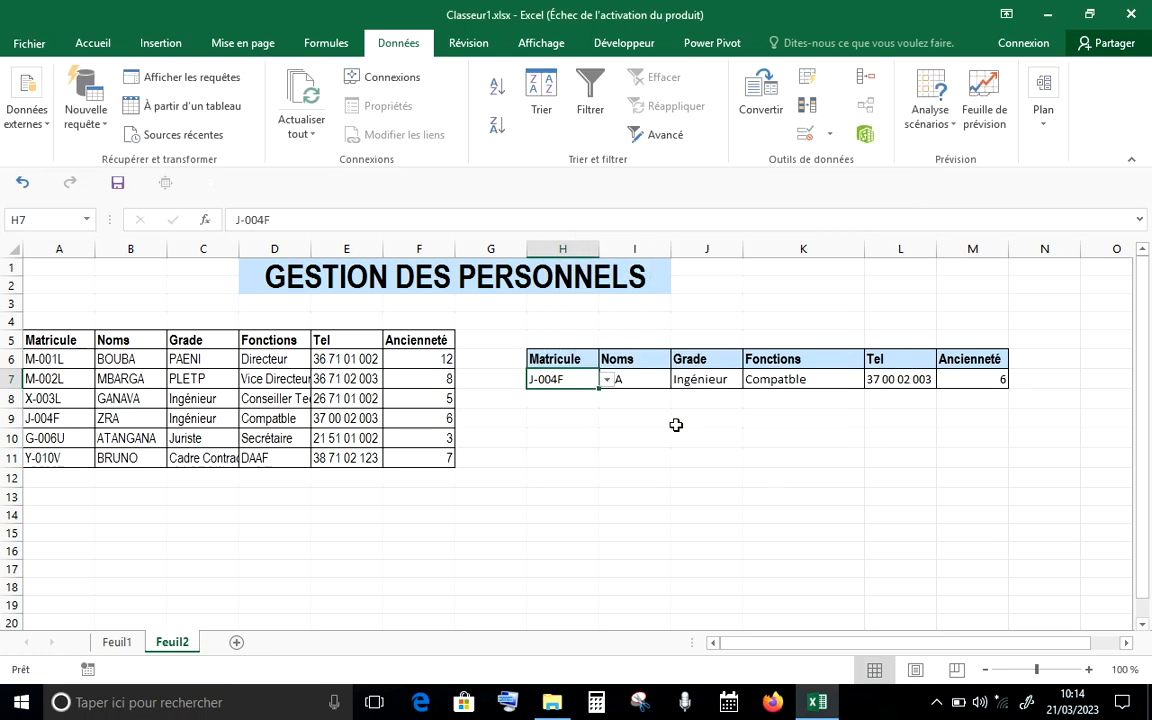
Test the drop-down list in H7 by choosing the matricules from rows 9, 6, 8, 6 and finally row 8.
{"action": "left_click", "coordinate": [607, 380]}
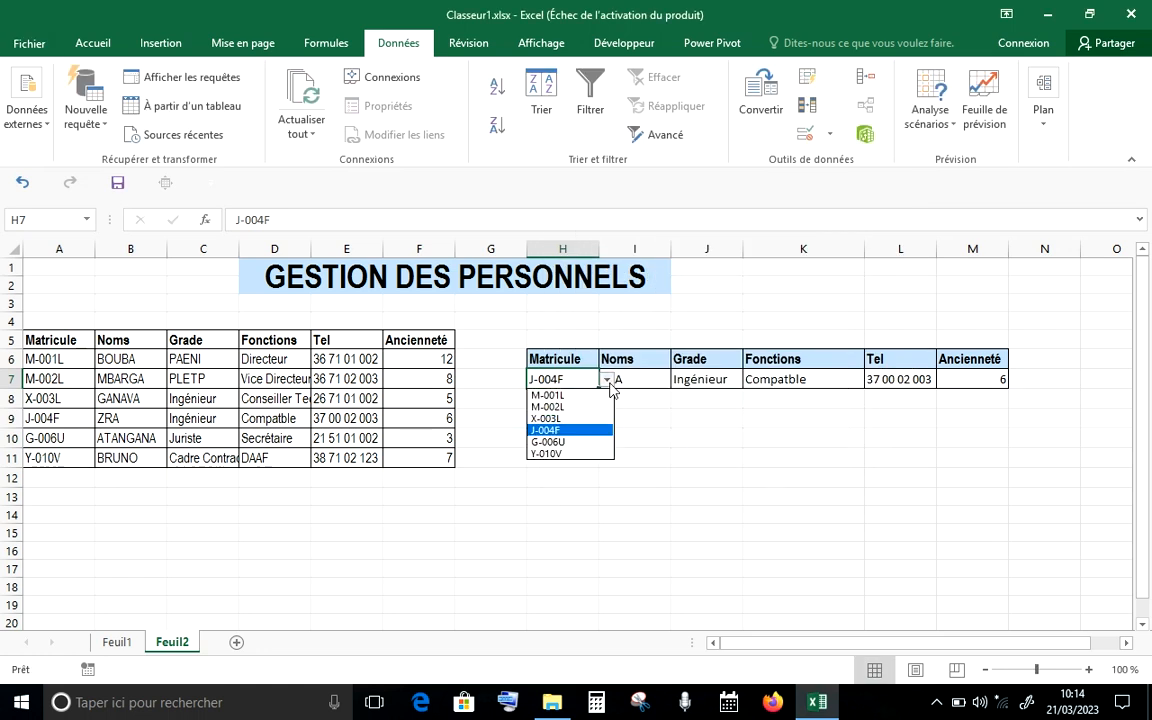
{"action": "left_click", "coordinate": [582, 431]}
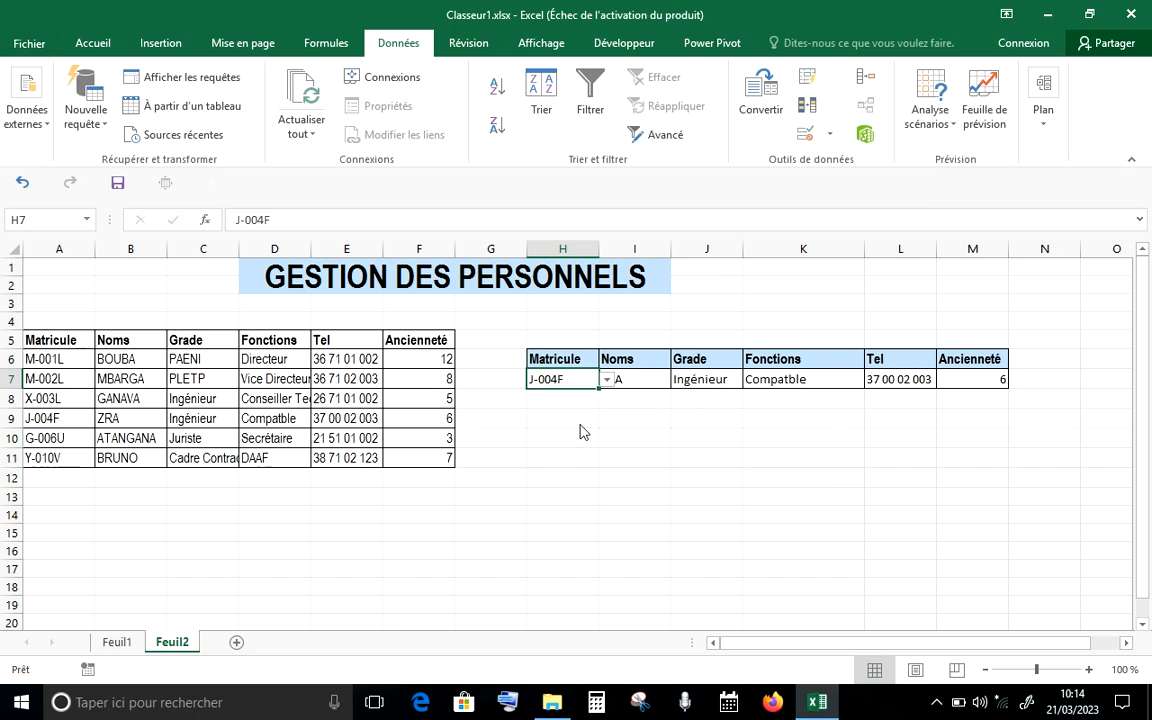
{"action": "left_click", "coordinate": [607, 380]}
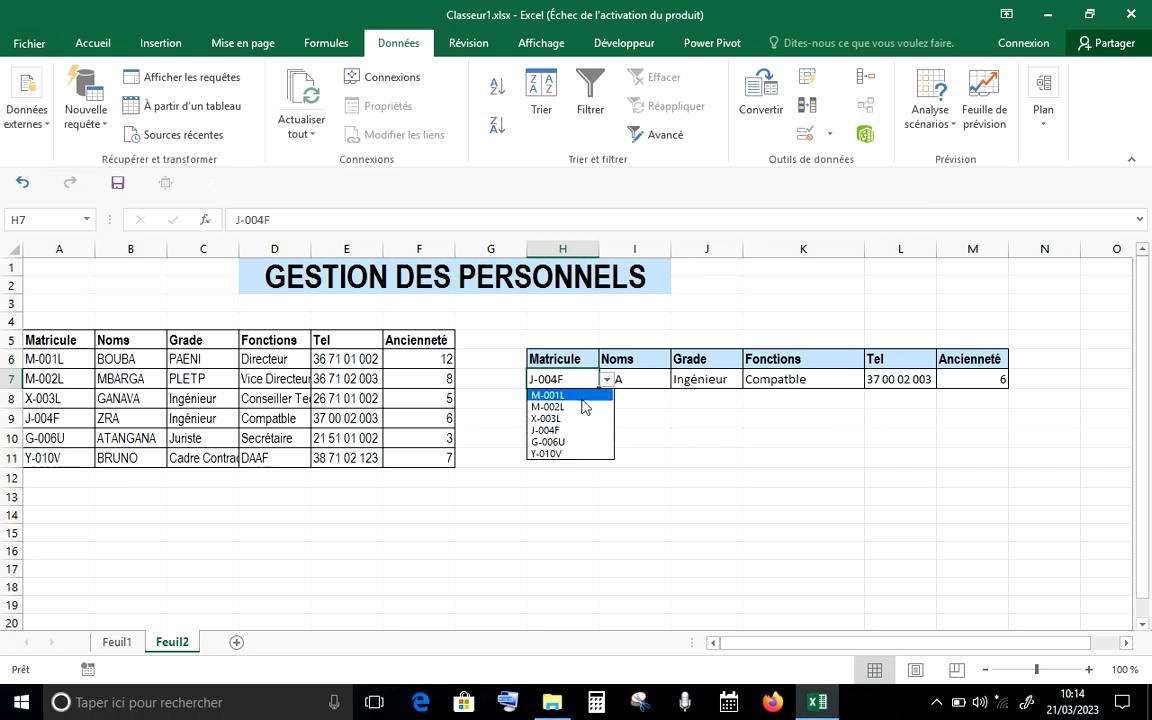
{"action": "left_click", "coordinate": [585, 392]}
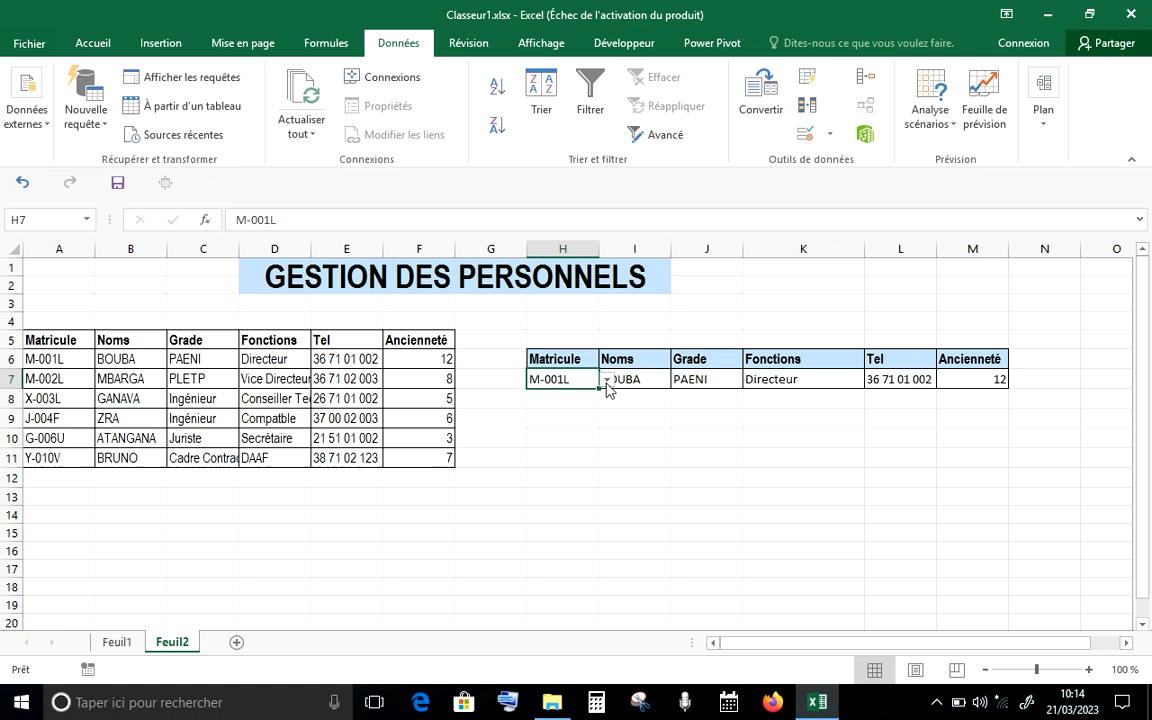
{"action": "left_click", "coordinate": [607, 382]}
{"action": "left_click", "coordinate": [590, 419]}
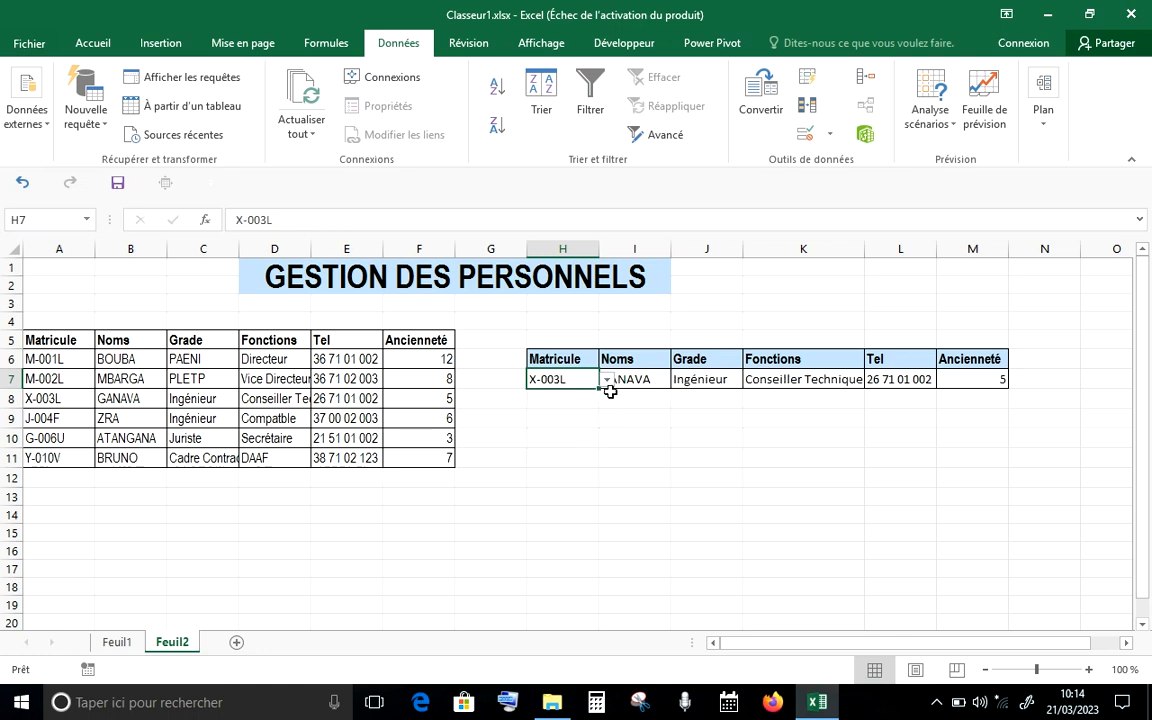
{"action": "left_click", "coordinate": [607, 382]}
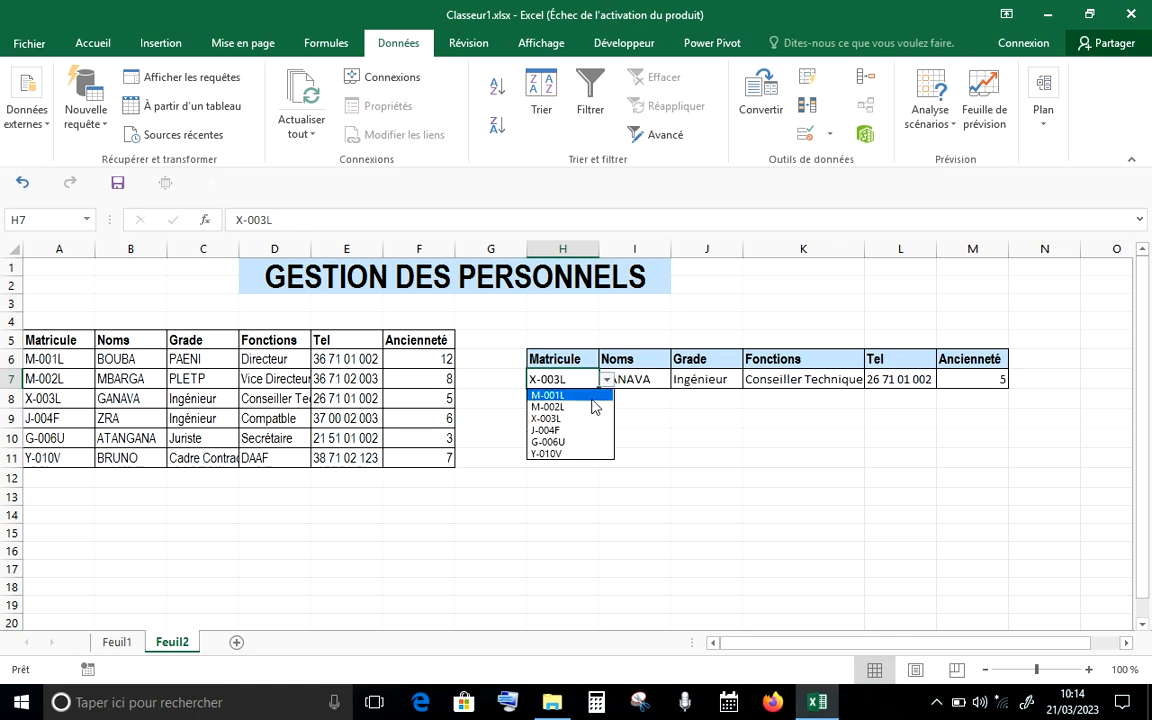
{"action": "left_click", "coordinate": [592, 399]}
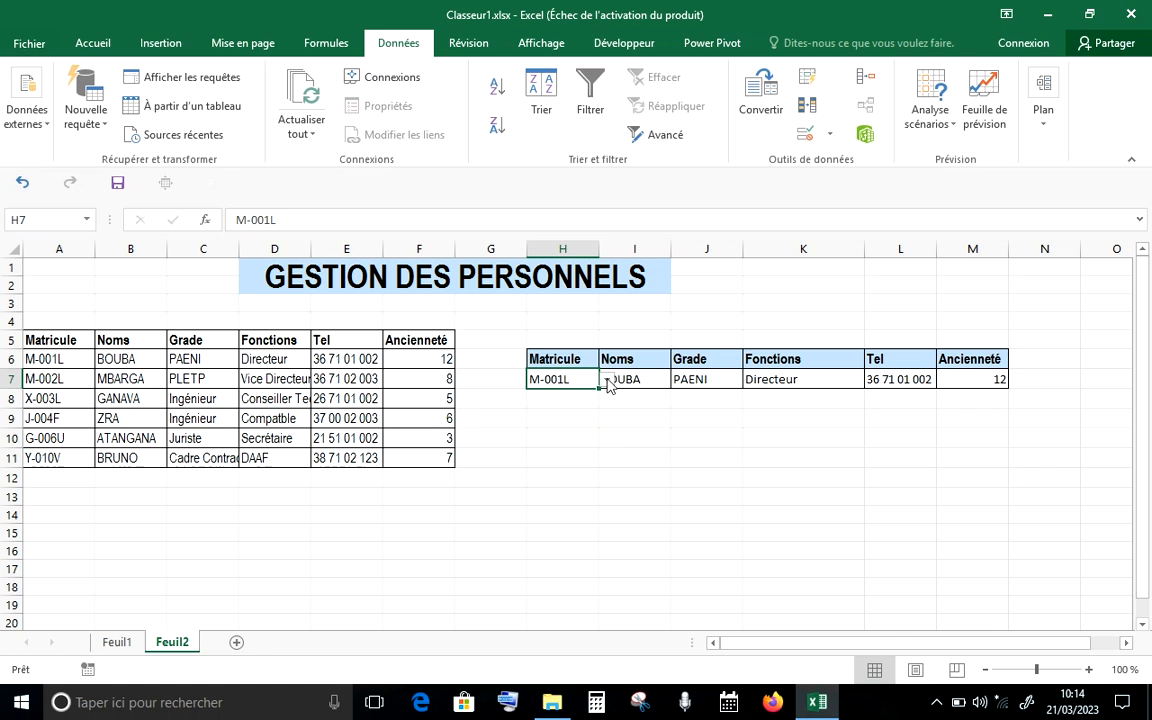
{"action": "left_click", "coordinate": [607, 382]}
{"action": "left_click", "coordinate": [565, 418]}
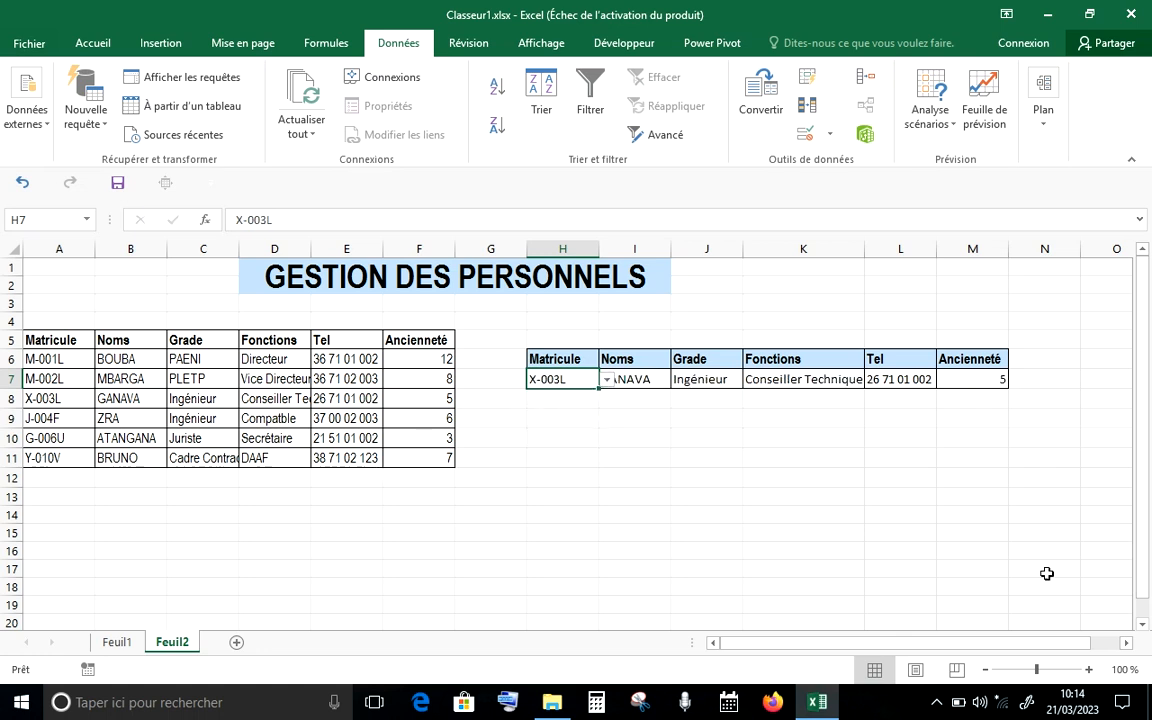
Test H7's drop-down list on the enlarged lookup table by choosing the matricules from rows 7, 9, 10 and finally row 11.
{"action": "left_click", "coordinate": [1088, 669]}
{"action": "left_click", "coordinate": [1088, 669]}
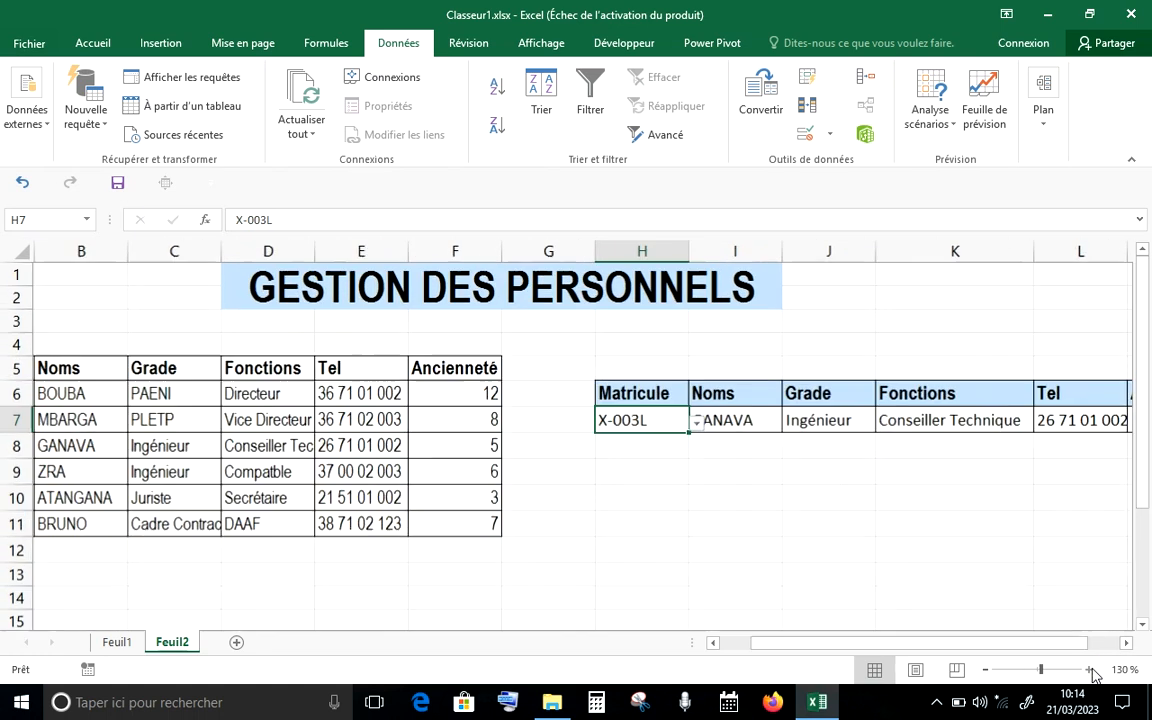
{"action": "left_click", "coordinate": [1088, 669]}
{"action": "left_click", "coordinate": [1088, 669]}
{"action": "left_click", "coordinate": [1088, 669]}
{"action": "left_click", "coordinate": [1088, 669]}
{"action": "left_click", "coordinate": [1088, 669]}
{"action": "left_click", "coordinate": [1127, 644]}
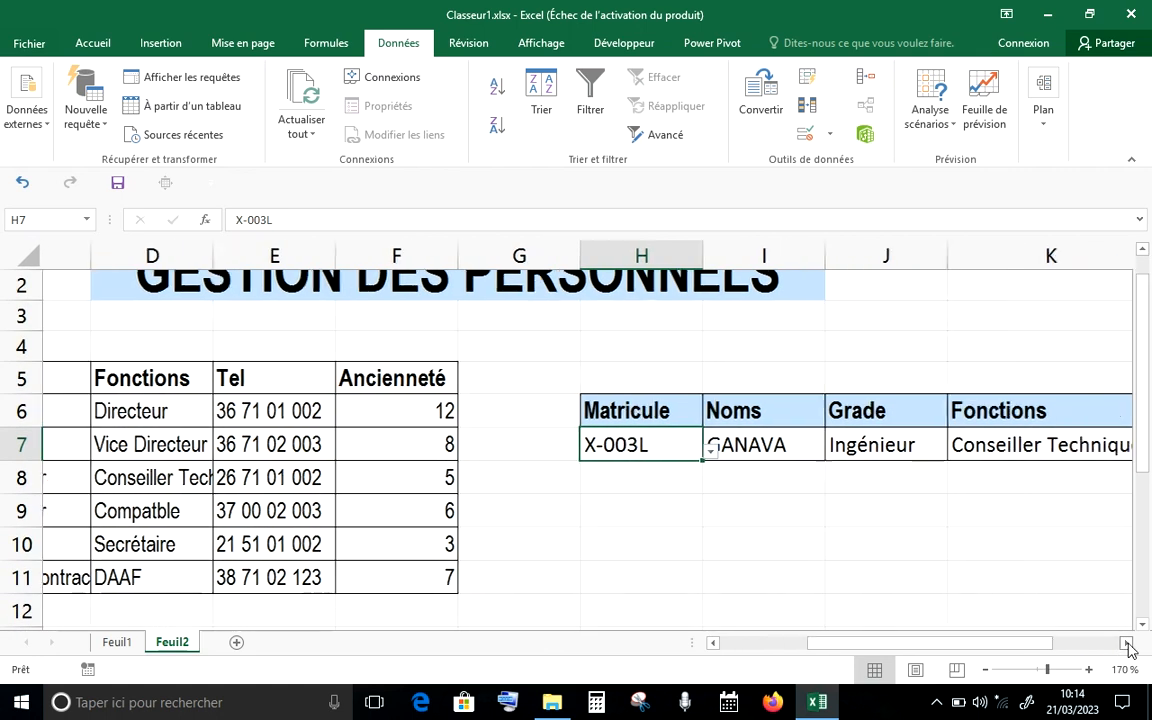
{"action": "left_click", "coordinate": [1127, 644]}
{"action": "left_click", "coordinate": [1127, 644]}
{"action": "left_click", "coordinate": [1127, 644]}
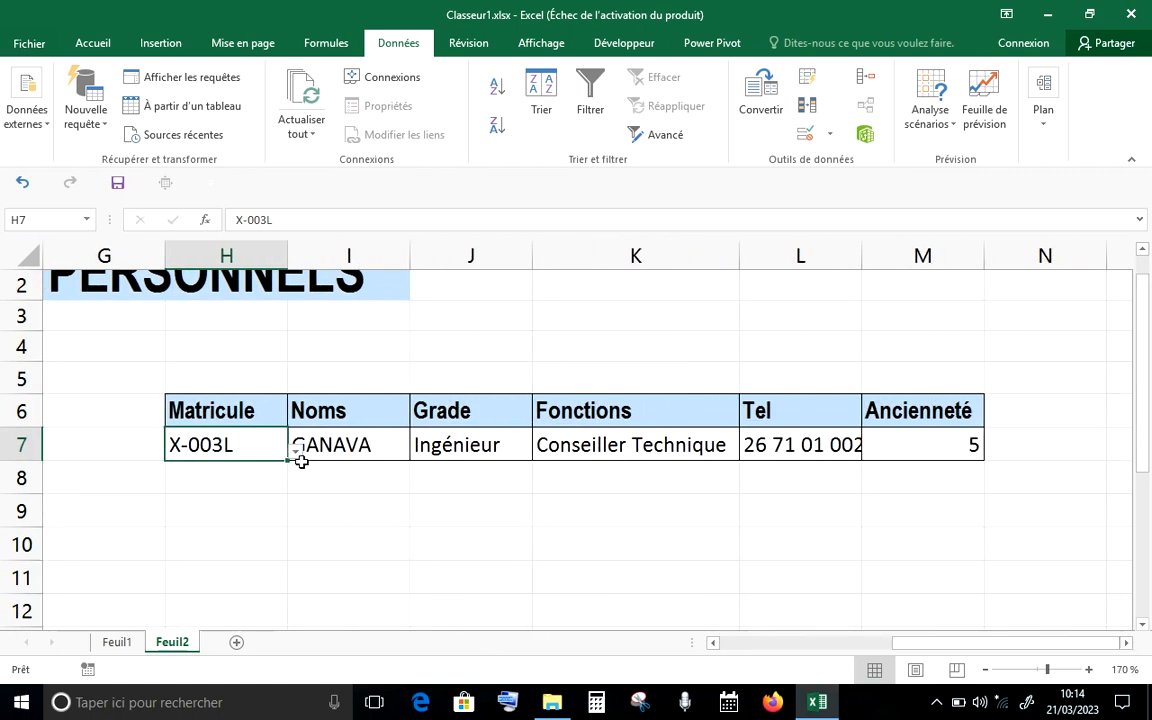
{"action": "left_click", "coordinate": [296, 453]}
{"action": "left_click", "coordinate": [263, 494]}
{"action": "left_click", "coordinate": [296, 453]}
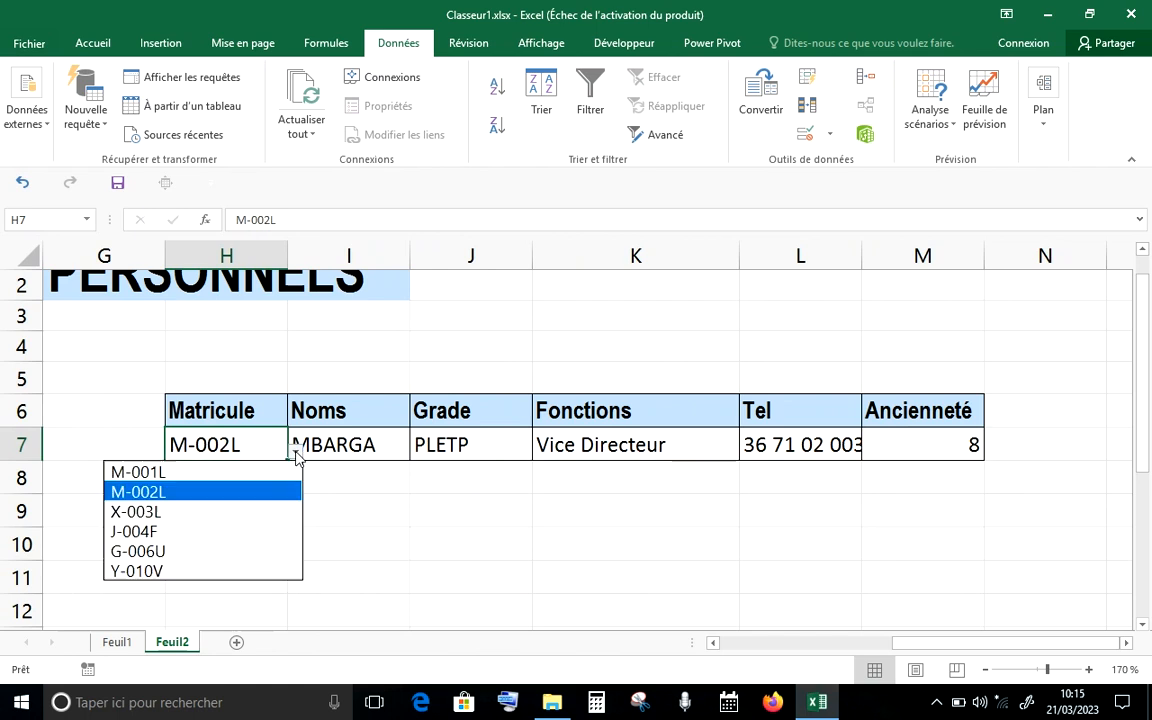
{"action": "left_click", "coordinate": [268, 532]}
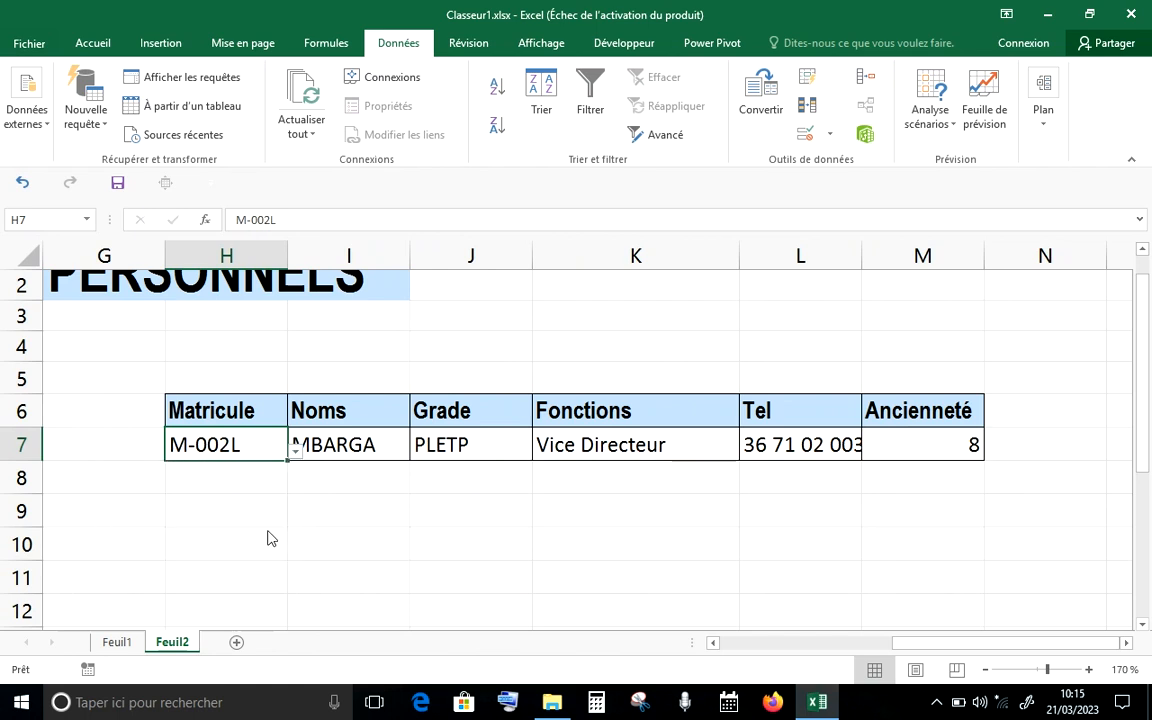
{"action": "left_click", "coordinate": [295, 458]}
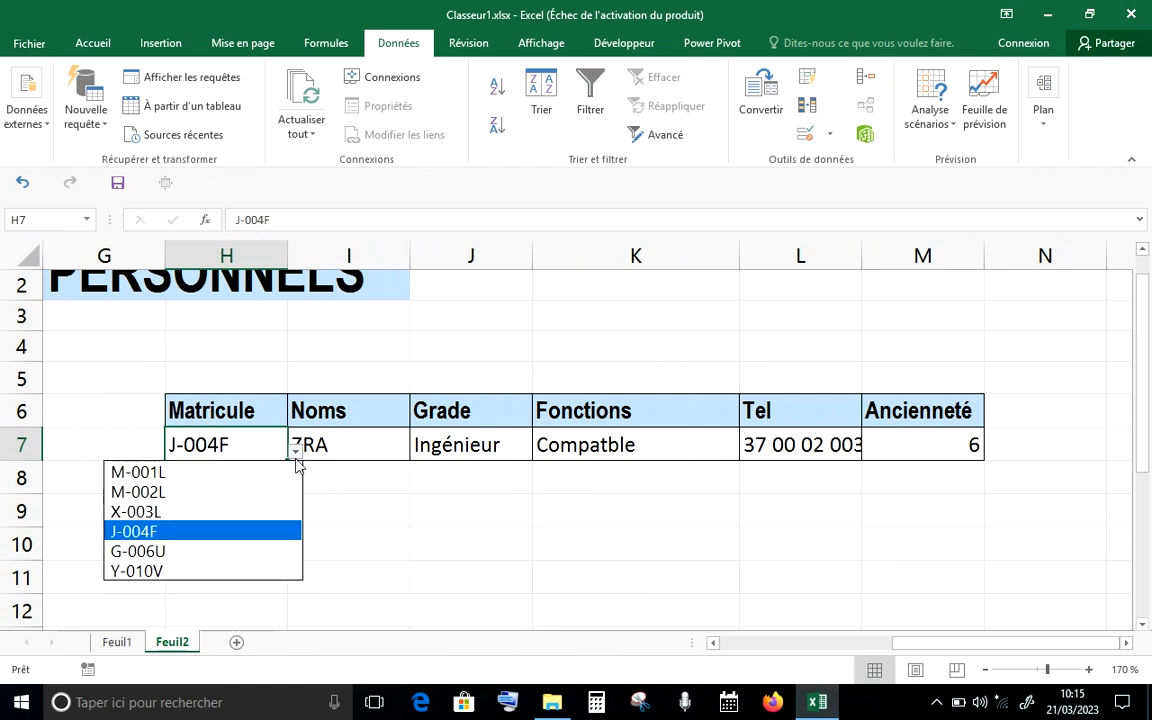
{"action": "left_click", "coordinate": [267, 549]}
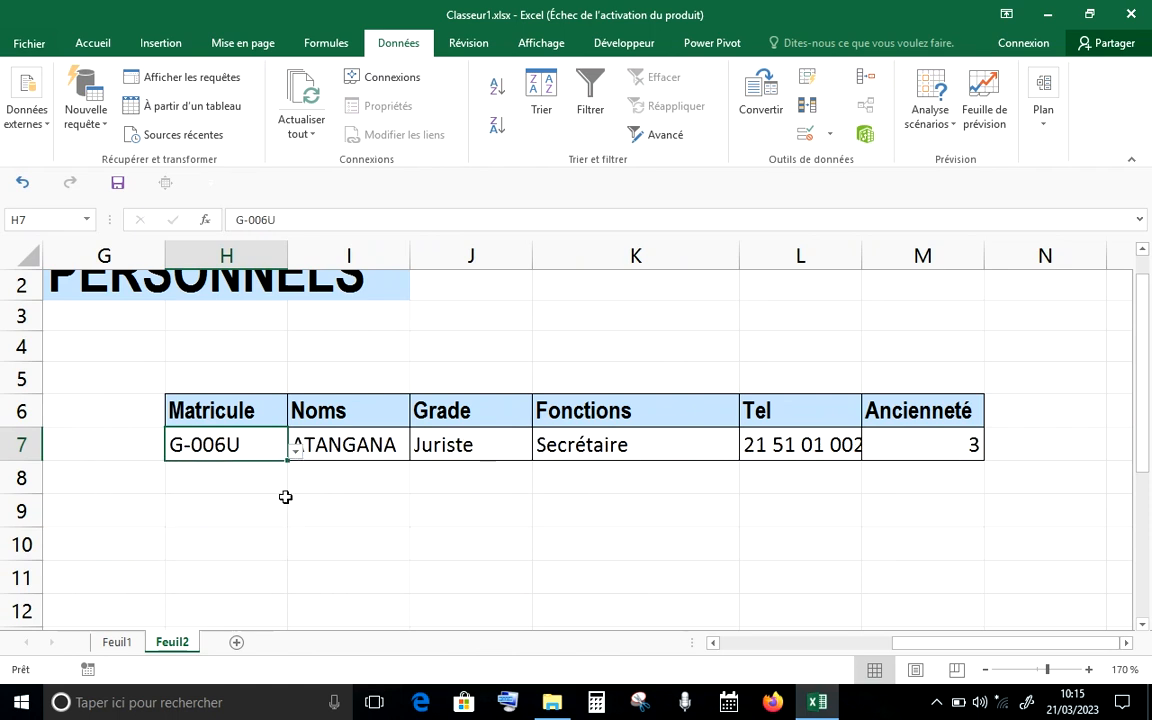
{"action": "left_click", "coordinate": [297, 458]}
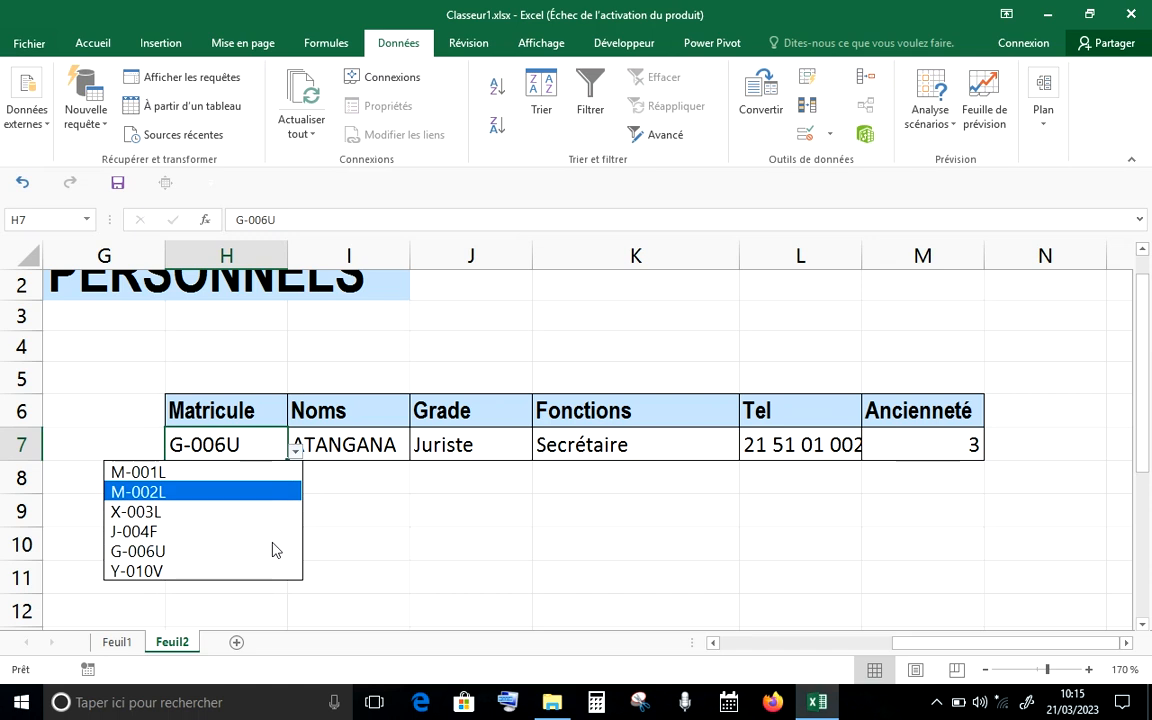
{"action": "left_click", "coordinate": [268, 568]}
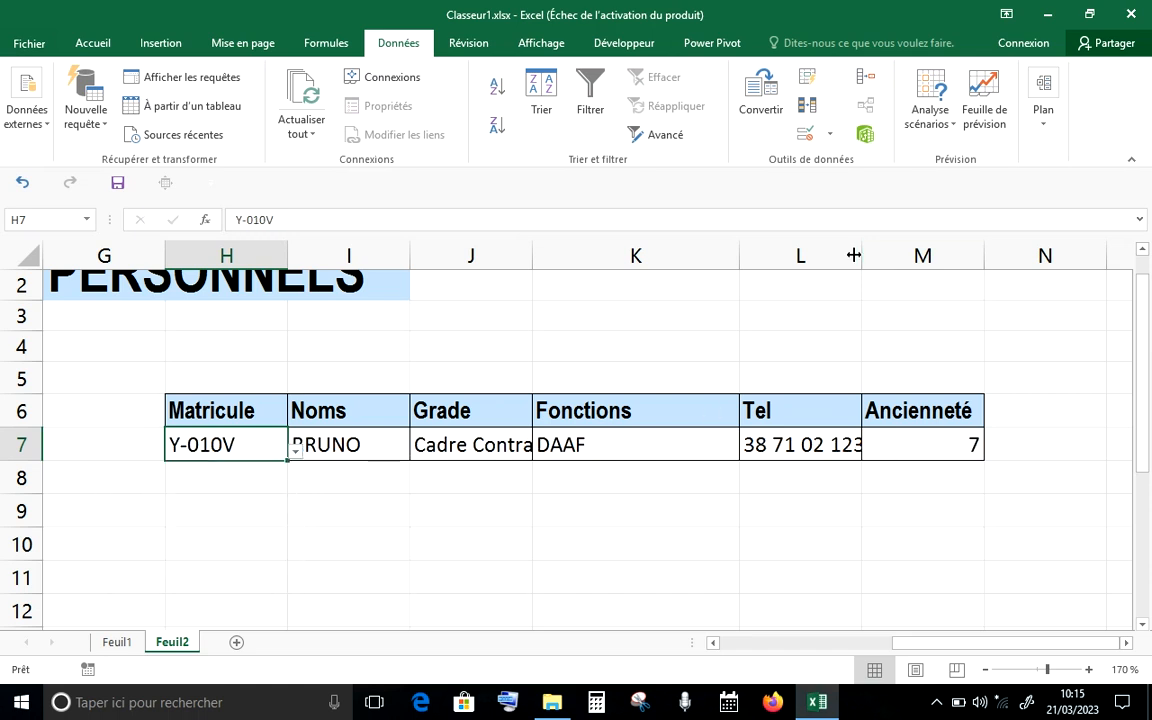
Widen the Tel column L to fit the phone numbers, and choose the matricules from row 10 and finally row 8 in H7.
{"action": "left_click_drag", "start_coordinate": [853, 255], "coordinate": [887, 260]}
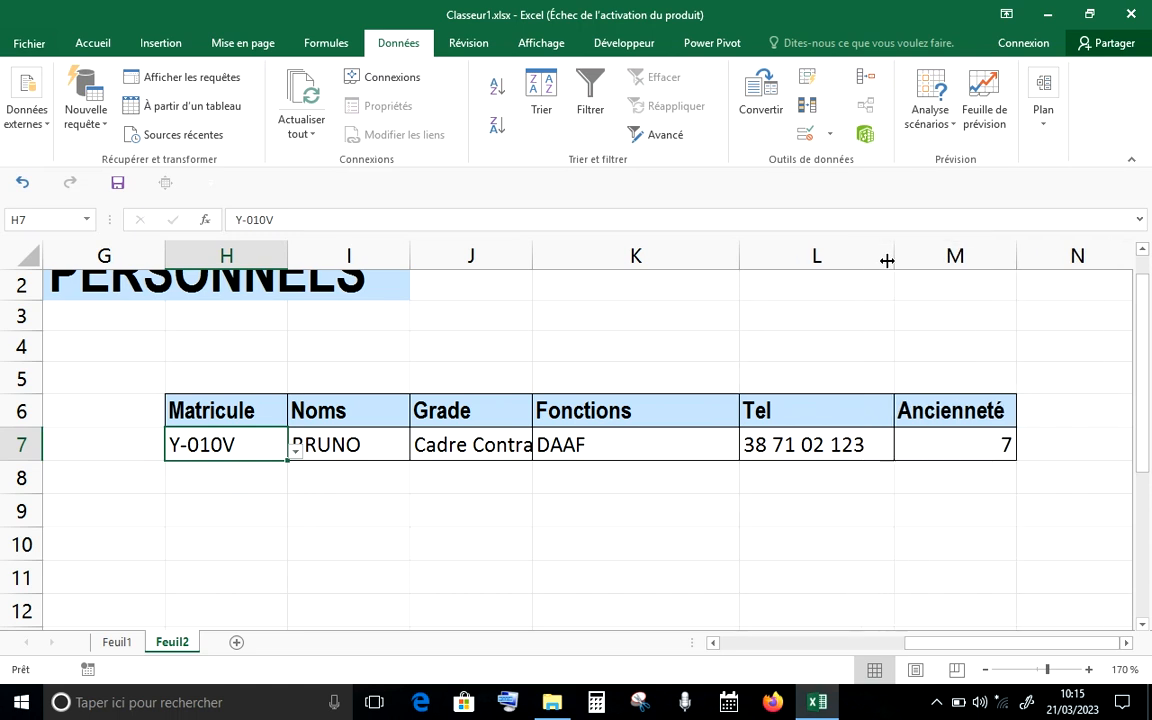
{"action": "left_click", "coordinate": [296, 452]}
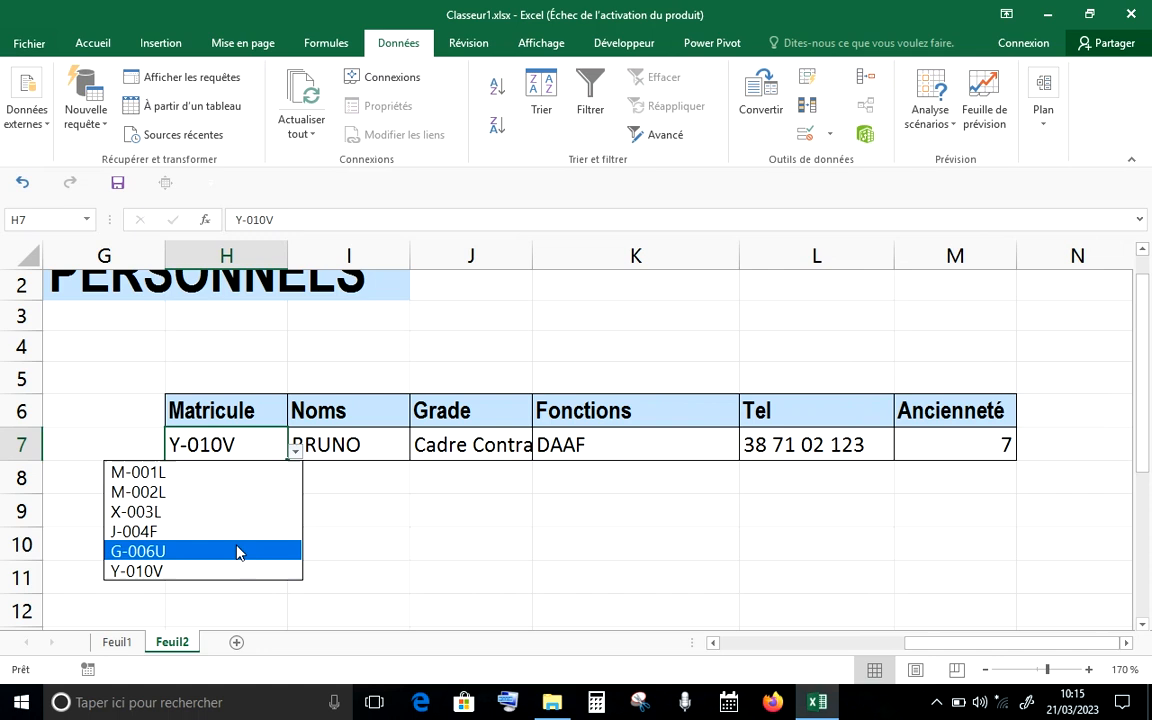
{"action": "left_click", "coordinate": [238, 552]}
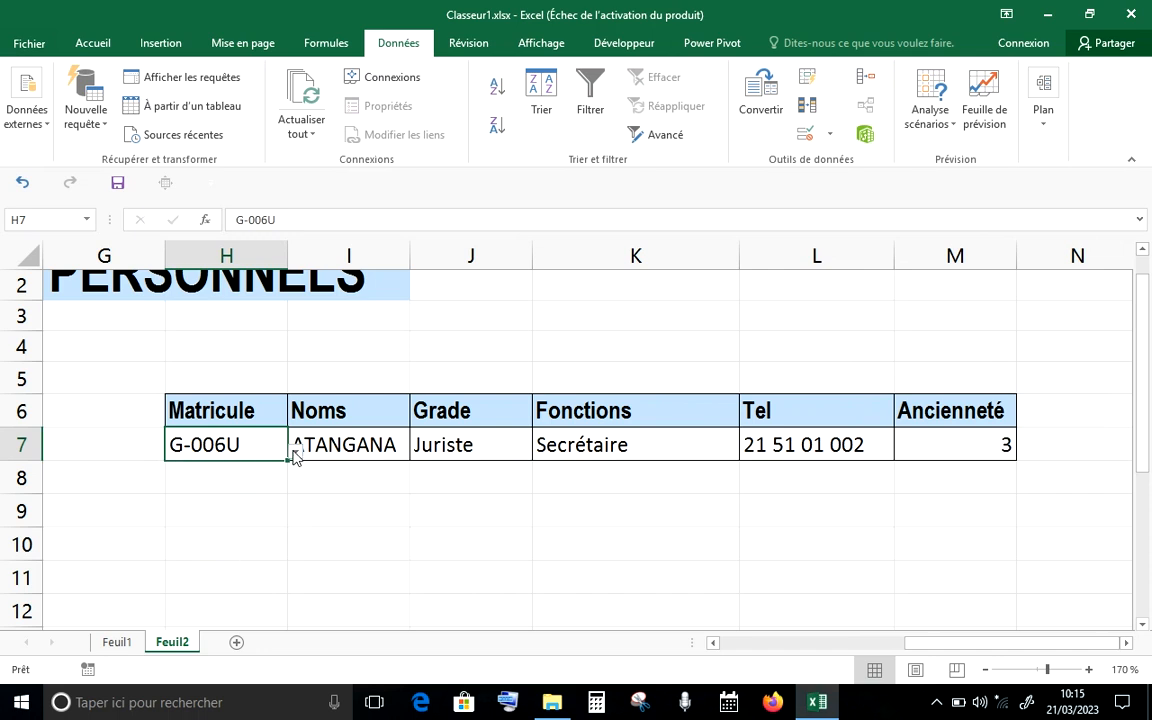
{"action": "left_click", "coordinate": [294, 456]}
{"action": "left_click", "coordinate": [206, 513]}
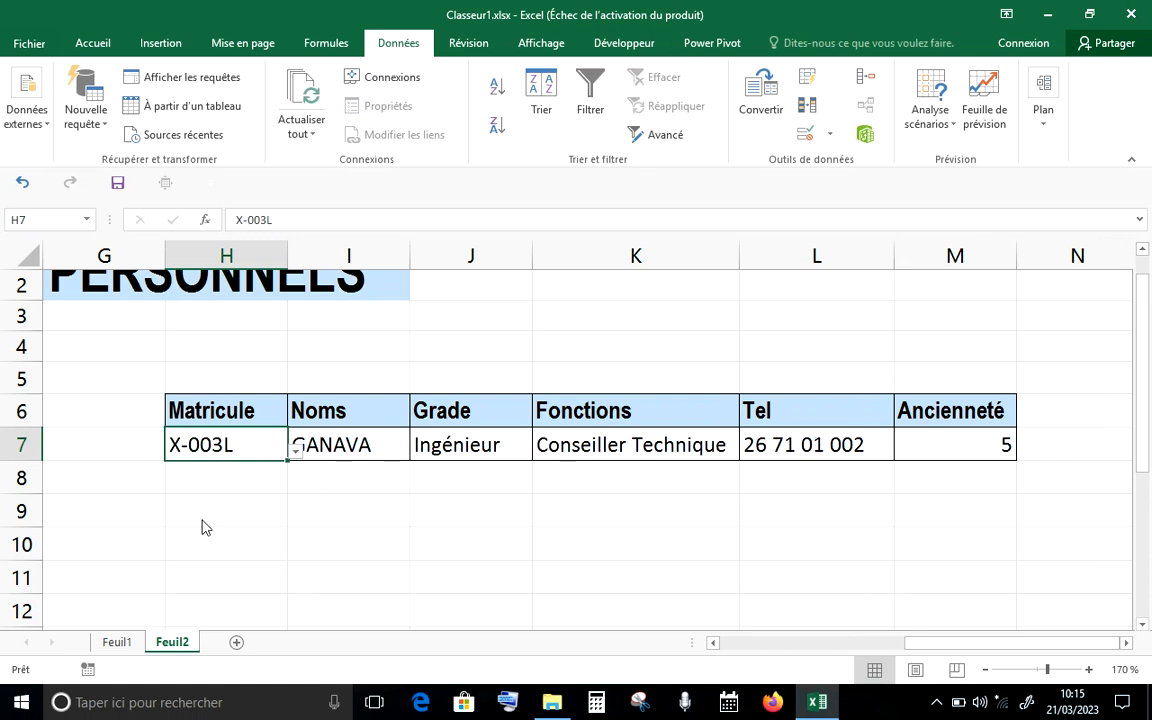
Add a new employee's matricule in cell A12, directly below the last row of the personnel table.
{"action": "left_click", "coordinate": [714, 644]}
{"action": "left_click", "coordinate": [714, 644]}
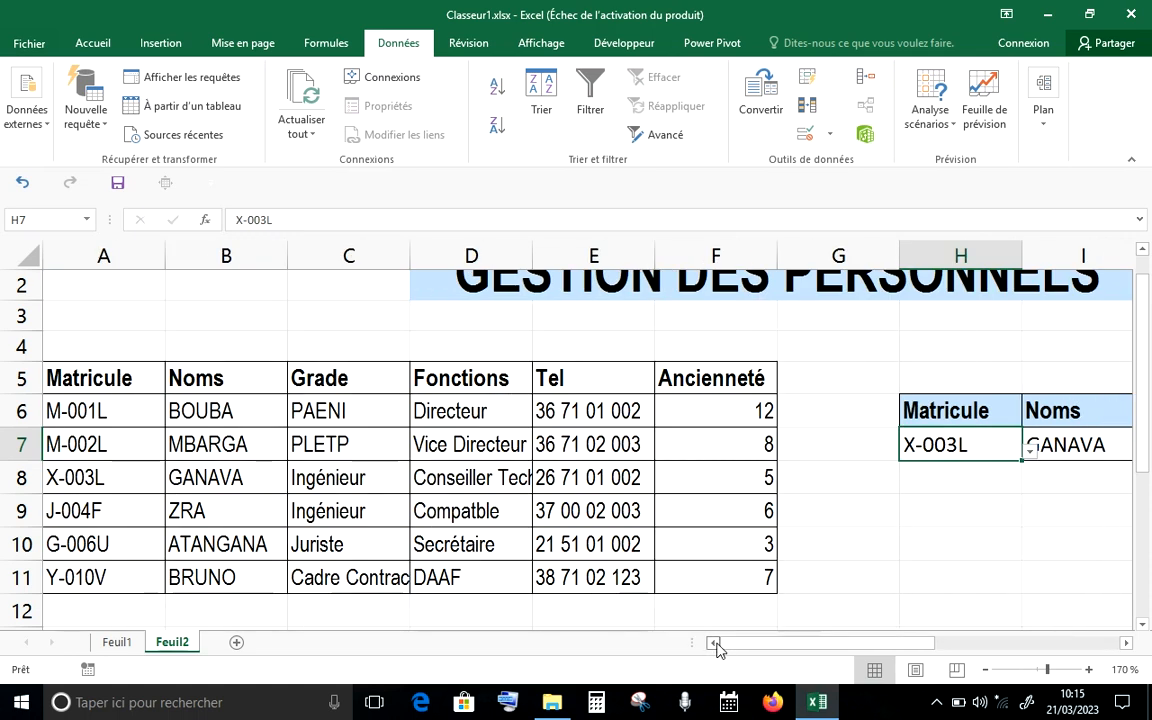
{"action": "left_click", "coordinate": [1143, 624]}
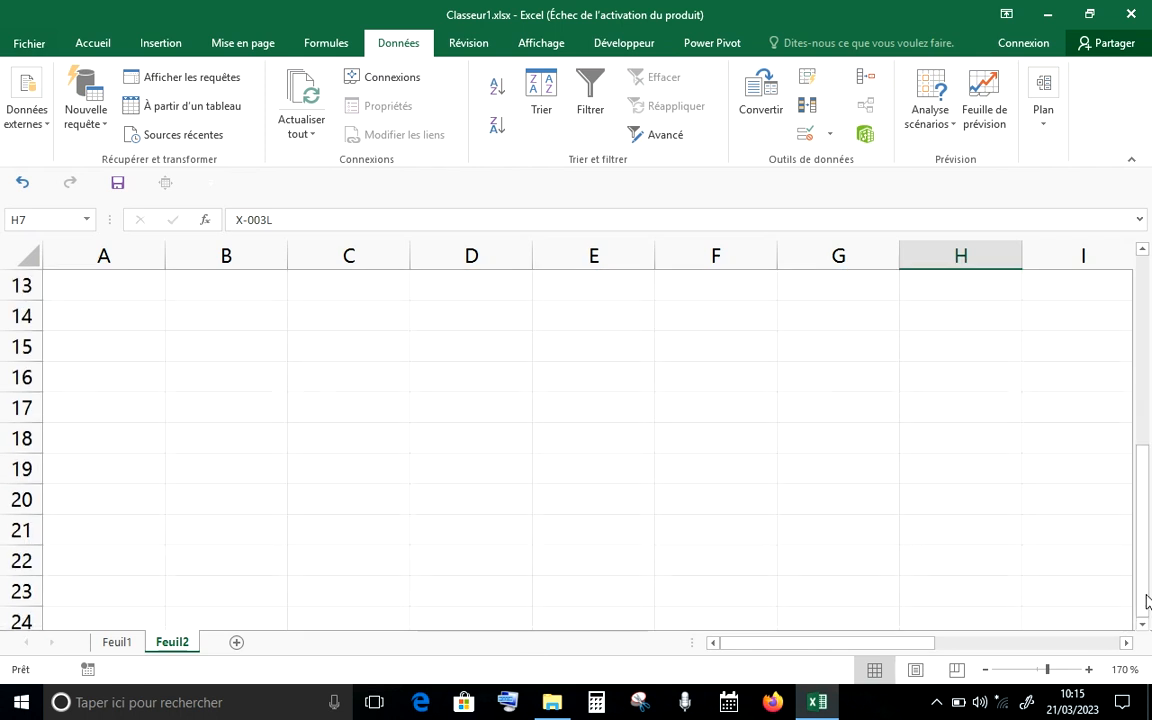
{"action": "left_click", "coordinate": [1143, 249]}
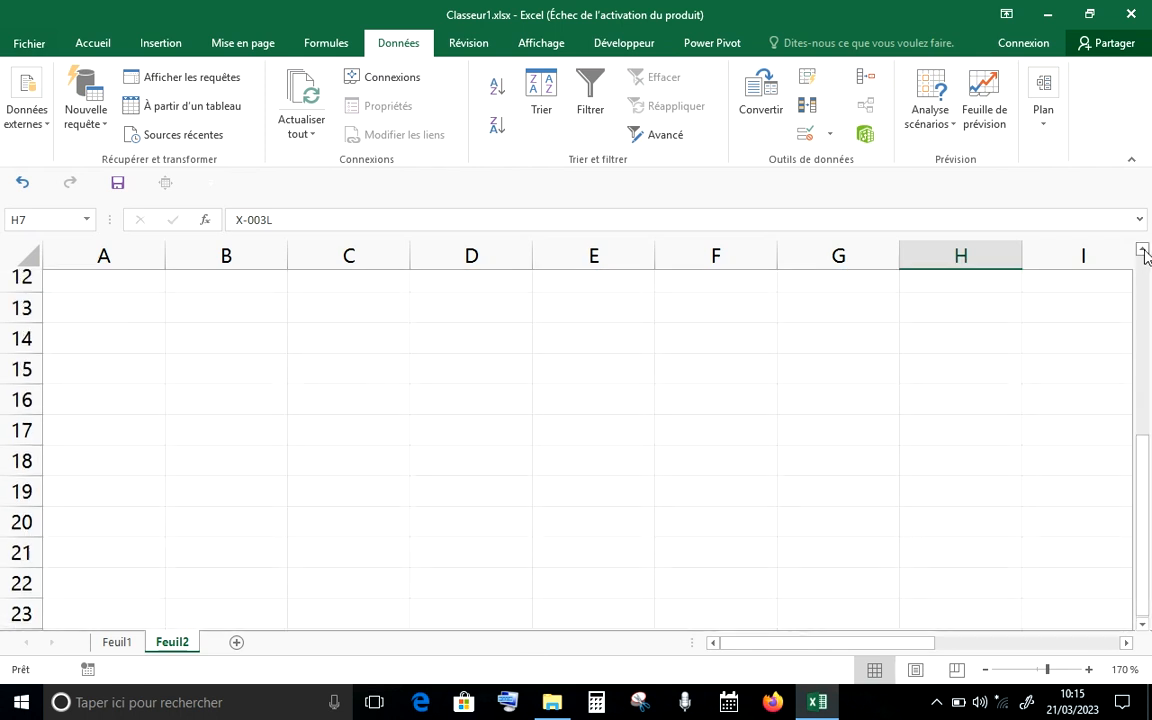
{"action": "left_click", "coordinate": [1143, 249]}
{"action": "left_click", "coordinate": [1143, 249]}
{"action": "left_click", "coordinate": [1143, 249]}
{"action": "left_click", "coordinate": [1143, 249]}
{"action": "left_click", "coordinate": [1143, 249]}
{"action": "left_click", "coordinate": [1143, 249]}
{"action": "left_click", "coordinate": [1143, 249]}
{"action": "left_click", "coordinate": [1143, 249]}
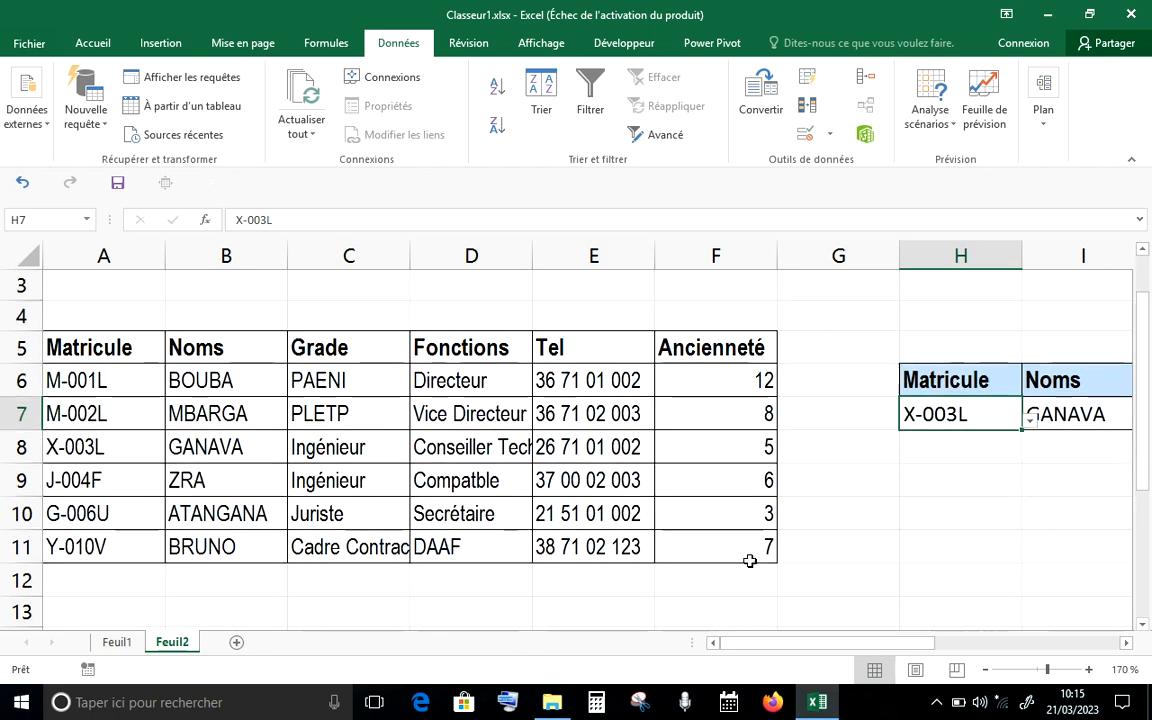
{"action": "left_click", "coordinate": [1039, 669]}
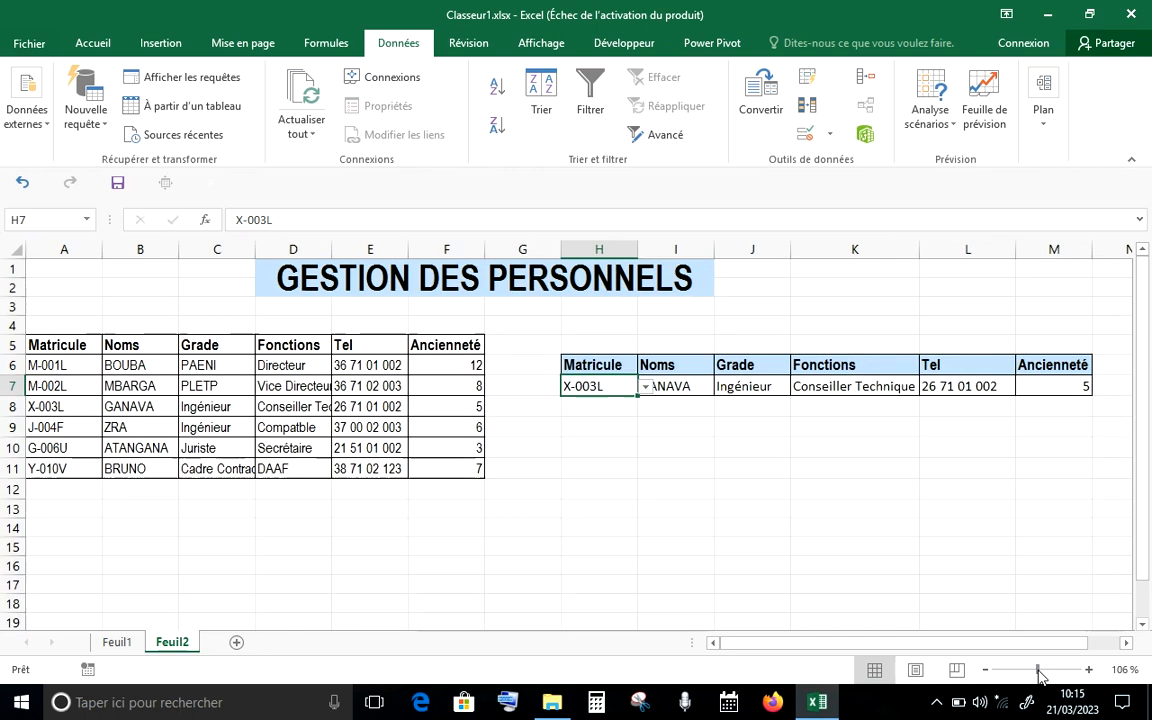
{"action": "left_click", "coordinate": [73, 487]}
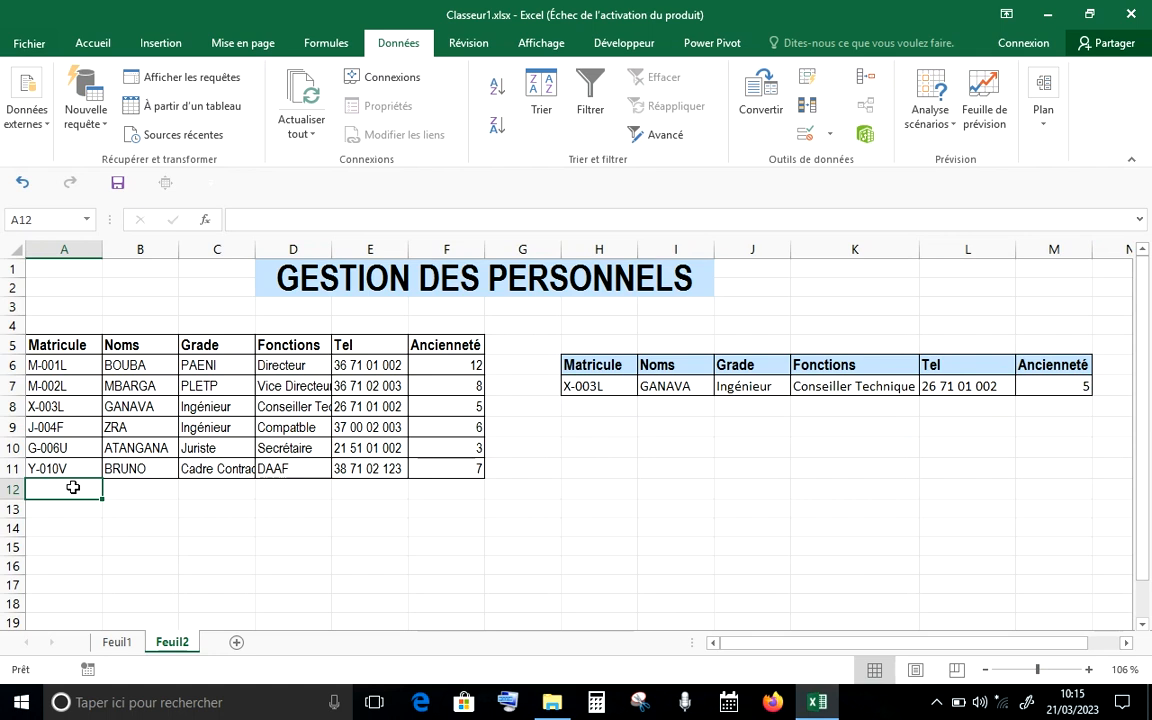
{"action": "type", "text": "P-007L"}
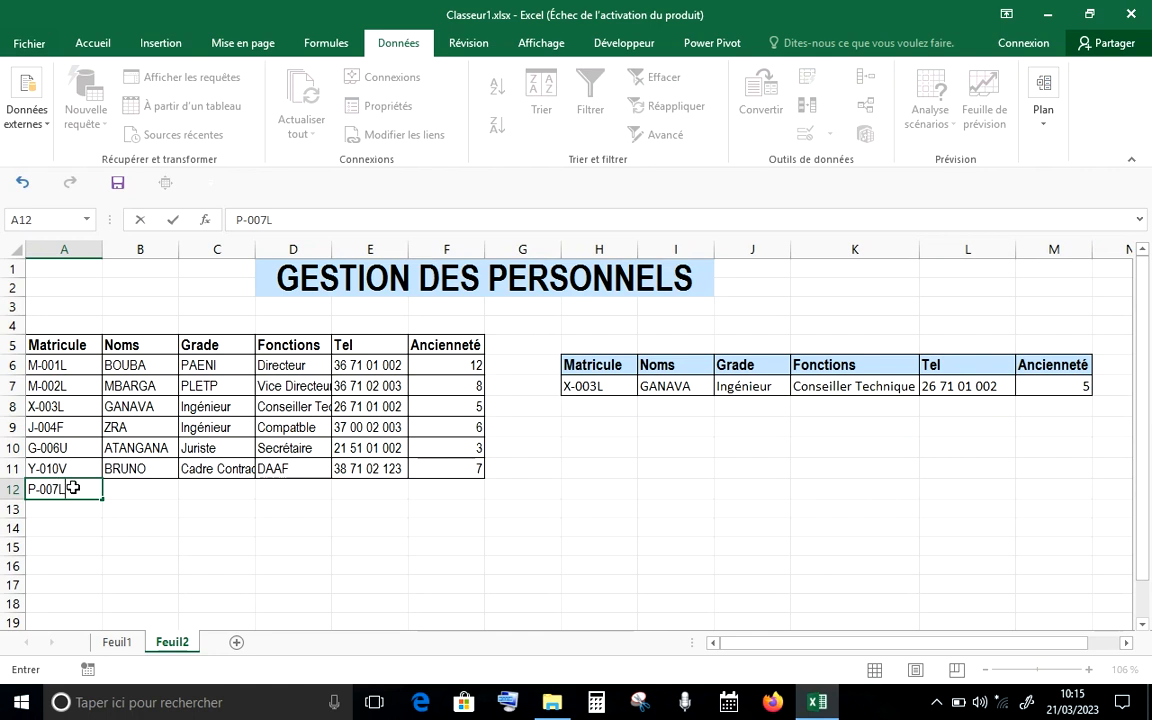
{"action": "key", "text": "Return"}
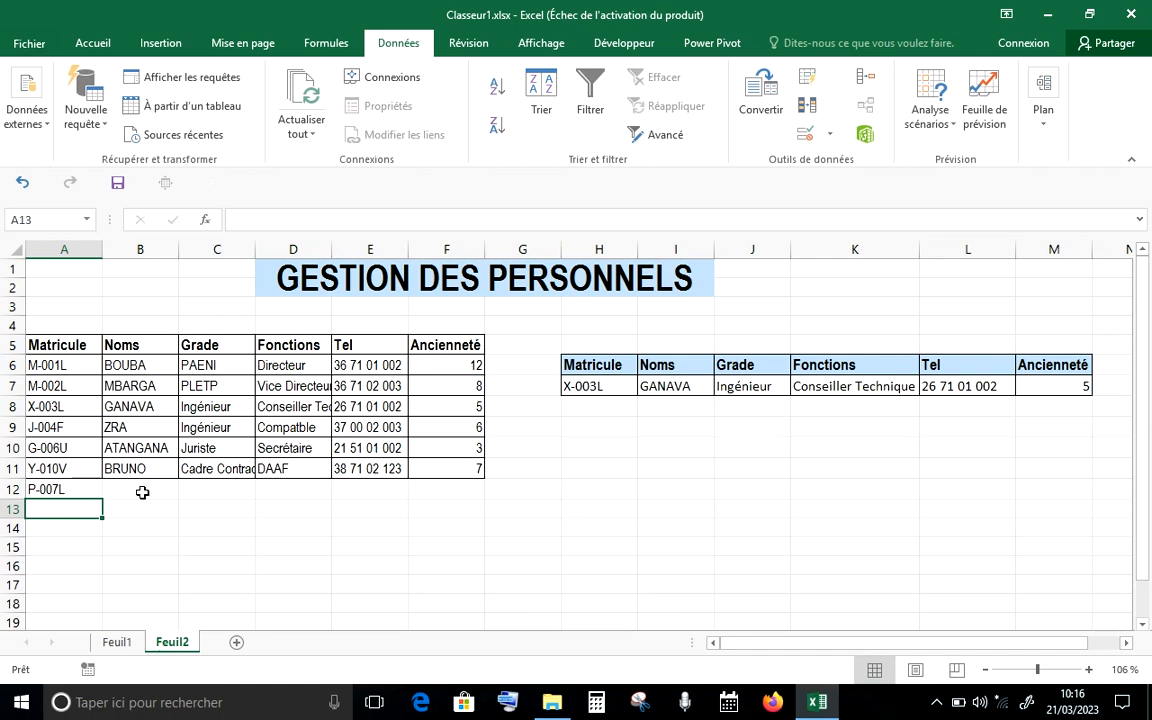
{"action": "left_click", "coordinate": [74, 488]}
{"action": "left_click", "coordinate": [160, 487]}
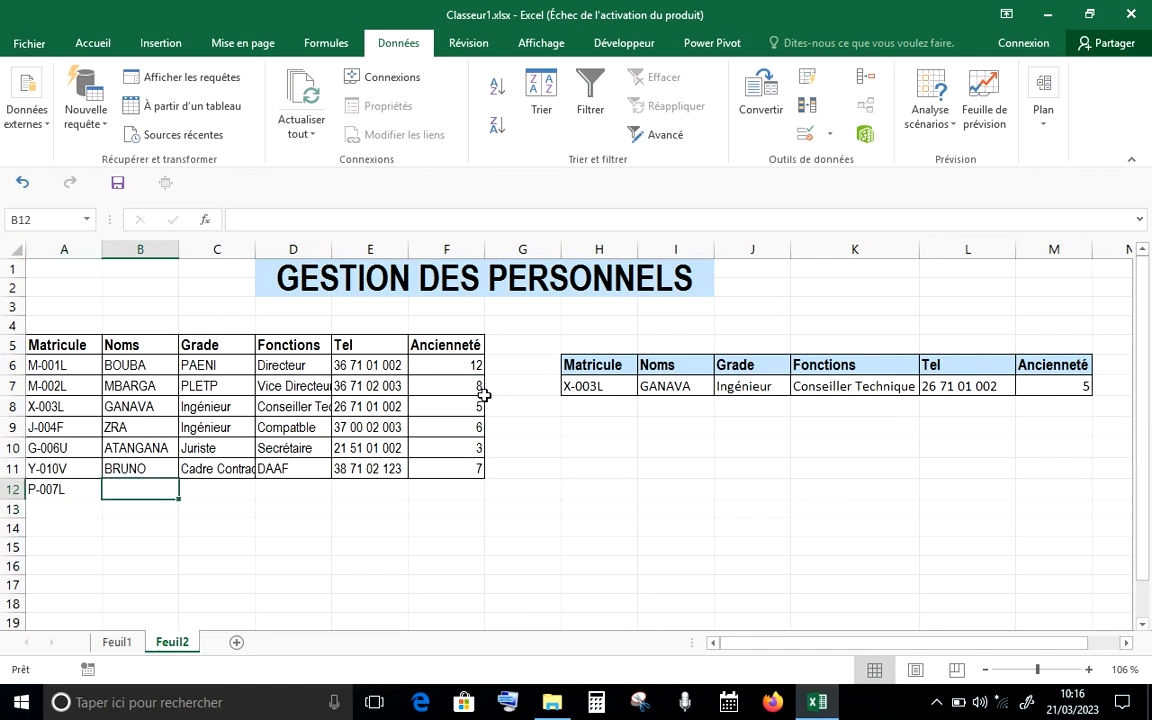
Check whether H7's drop-down list offers the matricule added in A12, leaving the selected value as it is.
{"action": "left_click", "coordinate": [597, 386]}
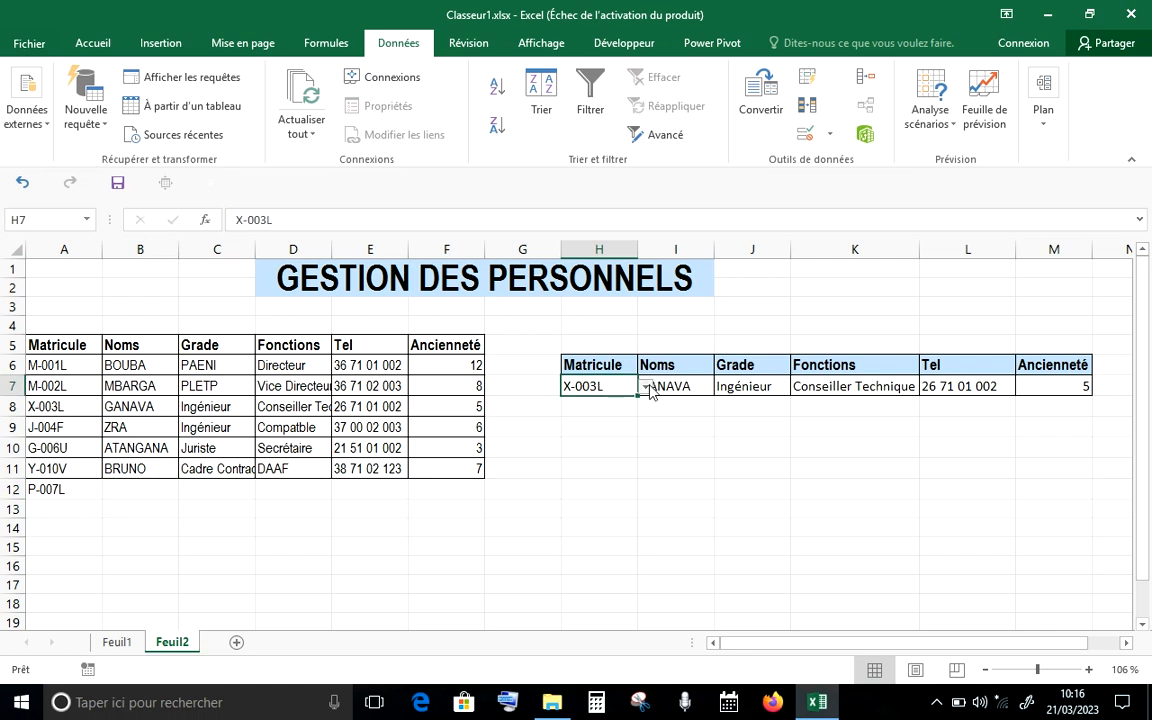
{"action": "left_click", "coordinate": [646, 387]}
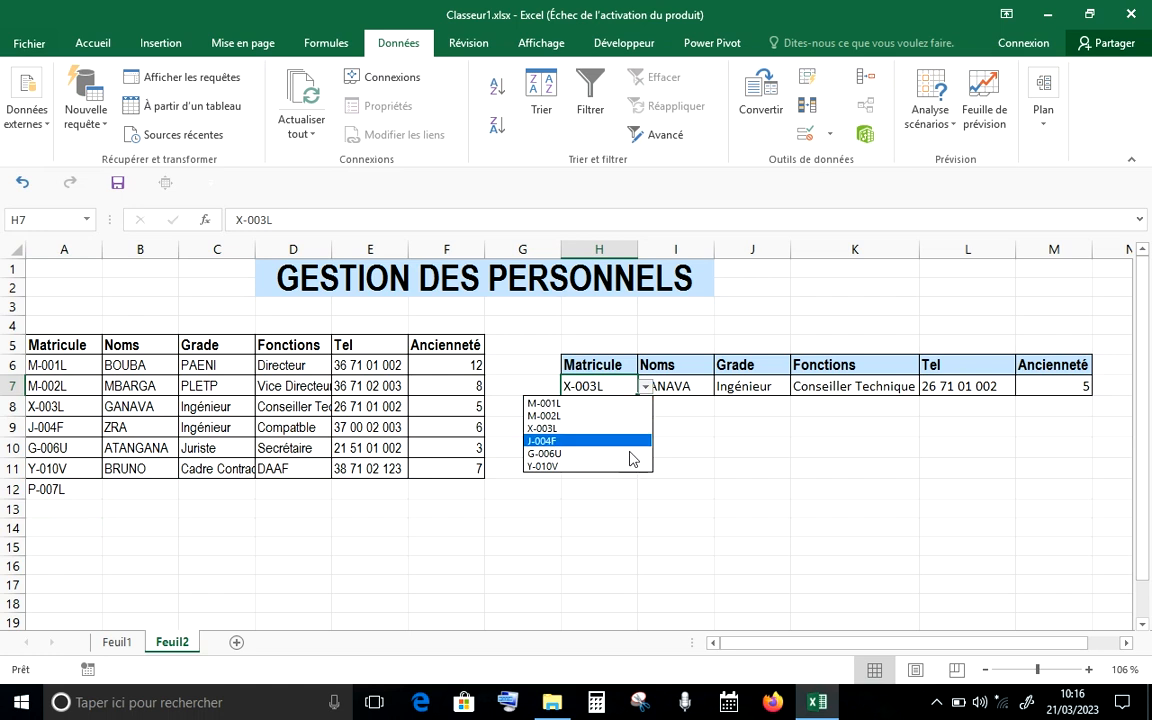
{"action": "key", "text": "Escape"}
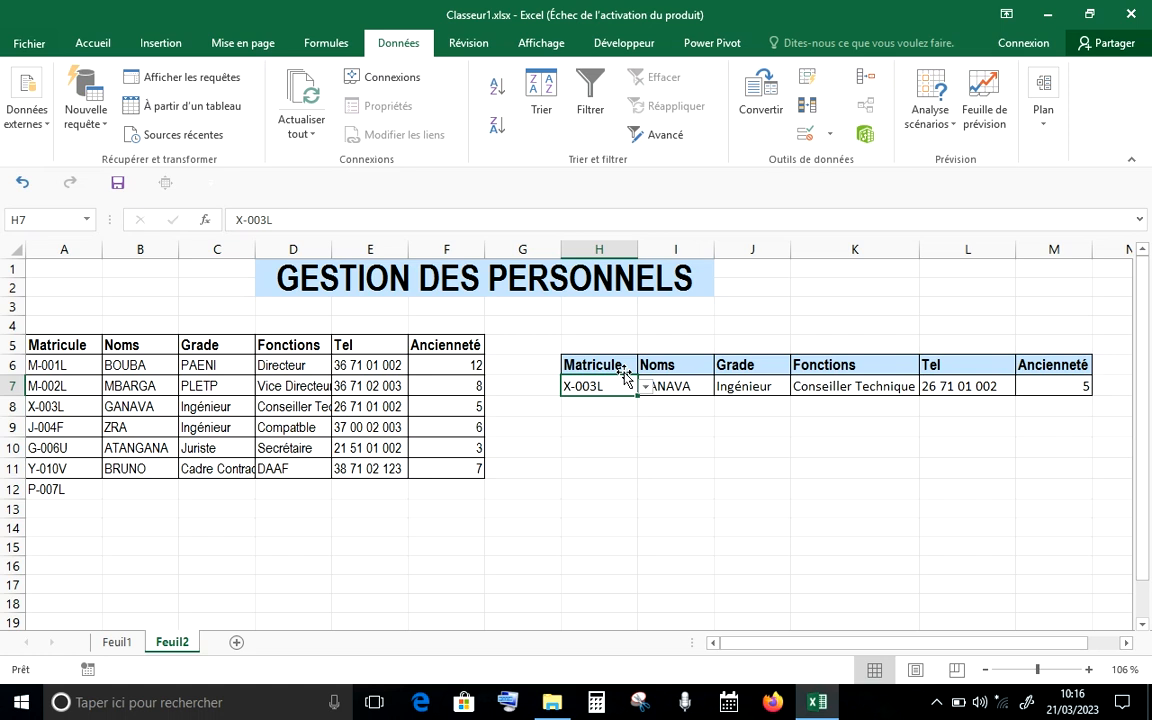
{"action": "left_click", "coordinate": [581, 495]}
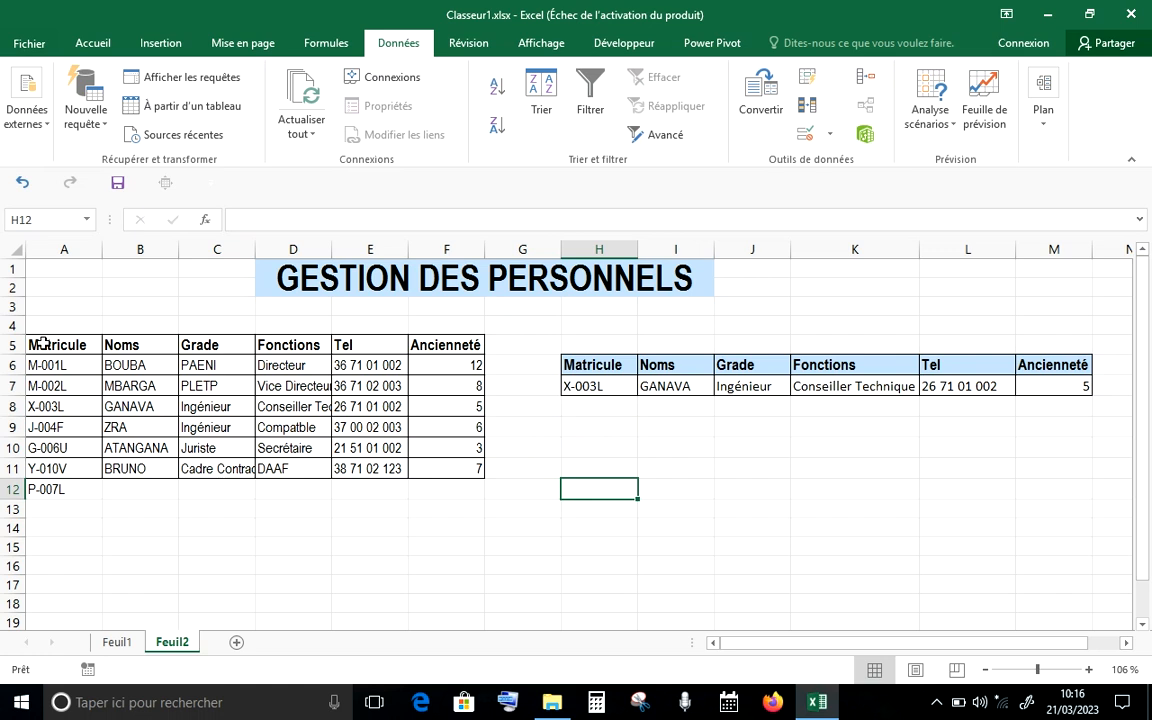
Delete the new employee's matricule from cell A12, directly below the personnel table.
{"action": "left_click_drag", "start_coordinate": [42, 343], "coordinate": [430, 466]}
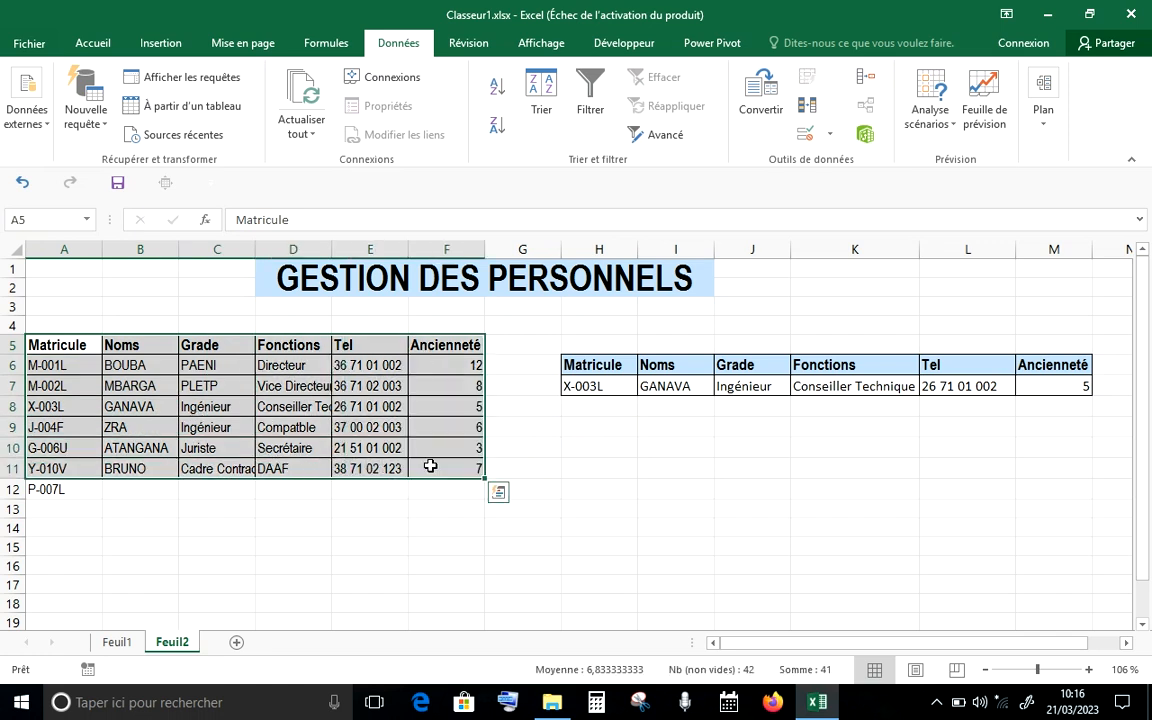
{"action": "left_click", "coordinate": [66, 496]}
{"action": "key", "text": "Delete"}
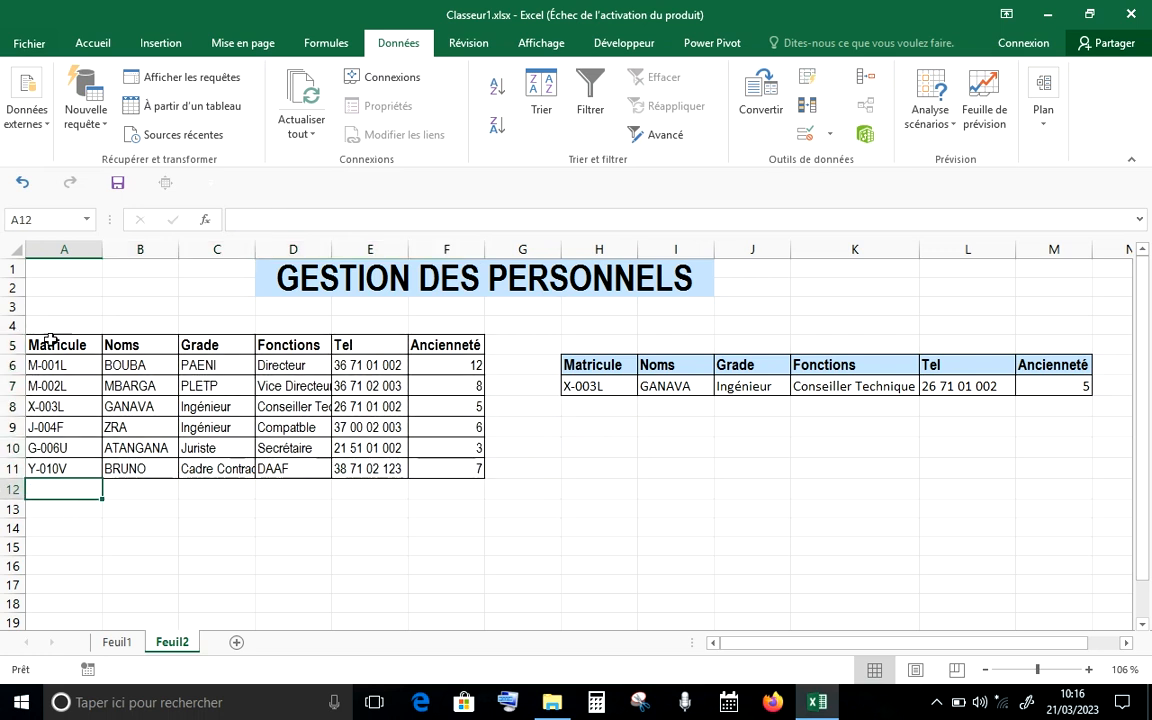
Format the personnel range A5:F11 as a table with headers, using the light orange style that has a solid header row.
{"action": "left_click_drag", "start_coordinate": [35, 345], "coordinate": [437, 478]}
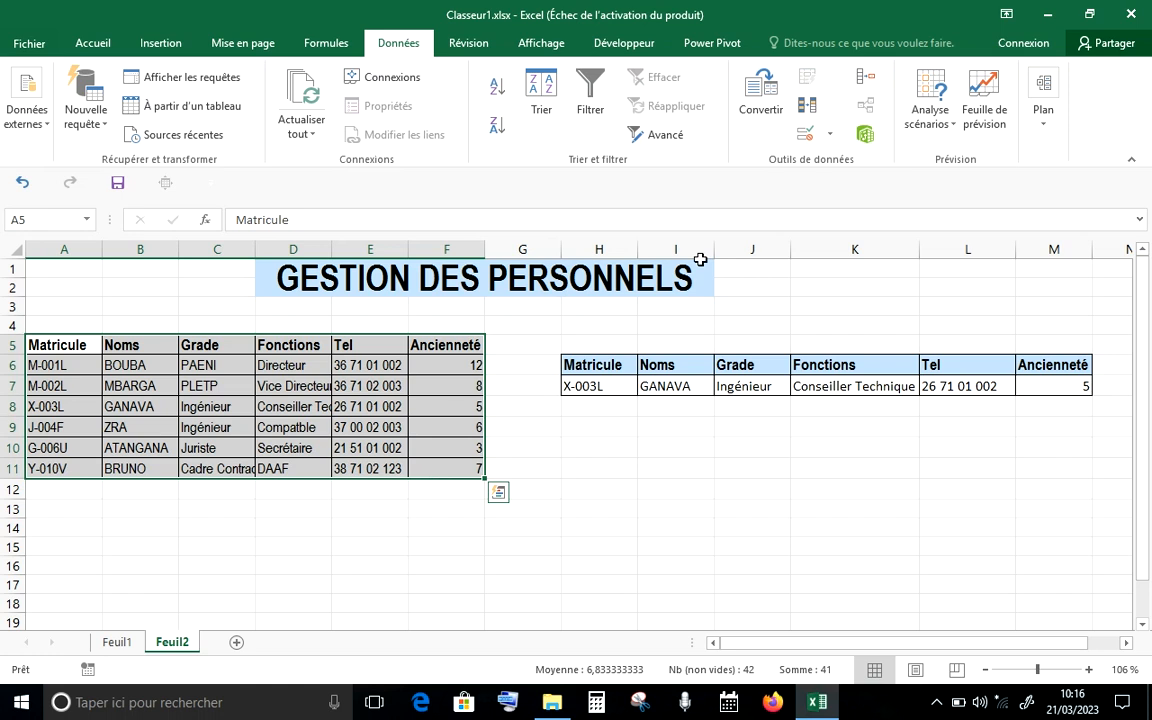
{"action": "left_click", "coordinate": [110, 43]}
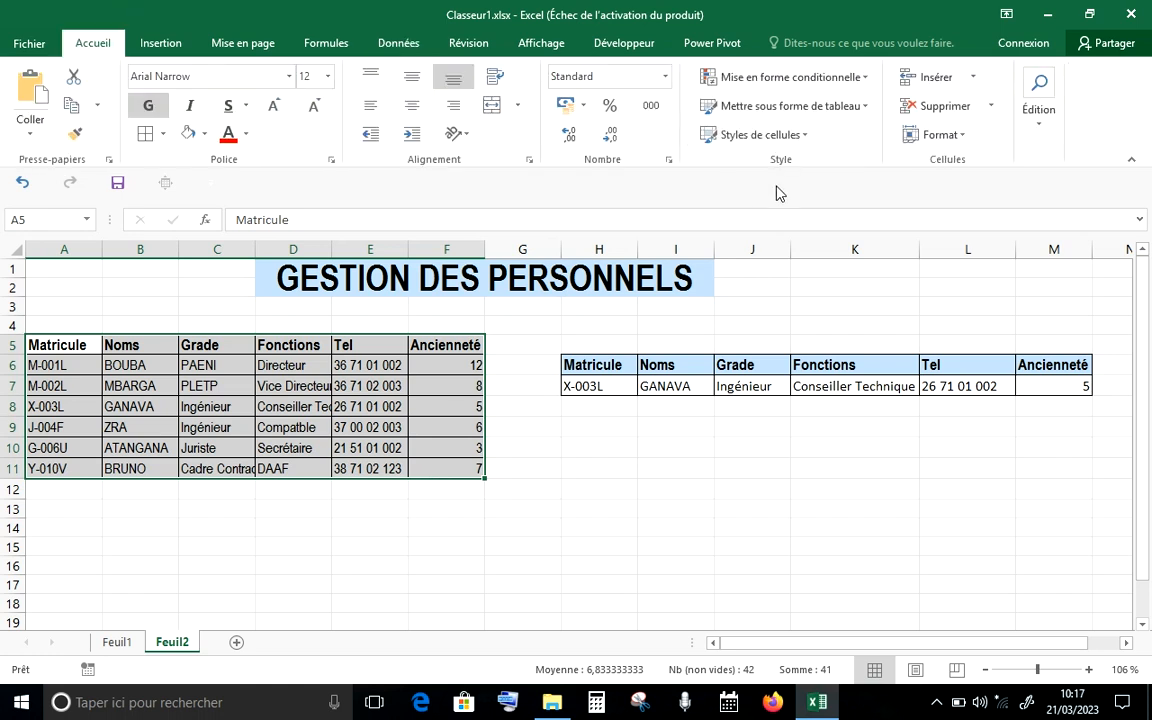
{"action": "left_click", "coordinate": [866, 106]}
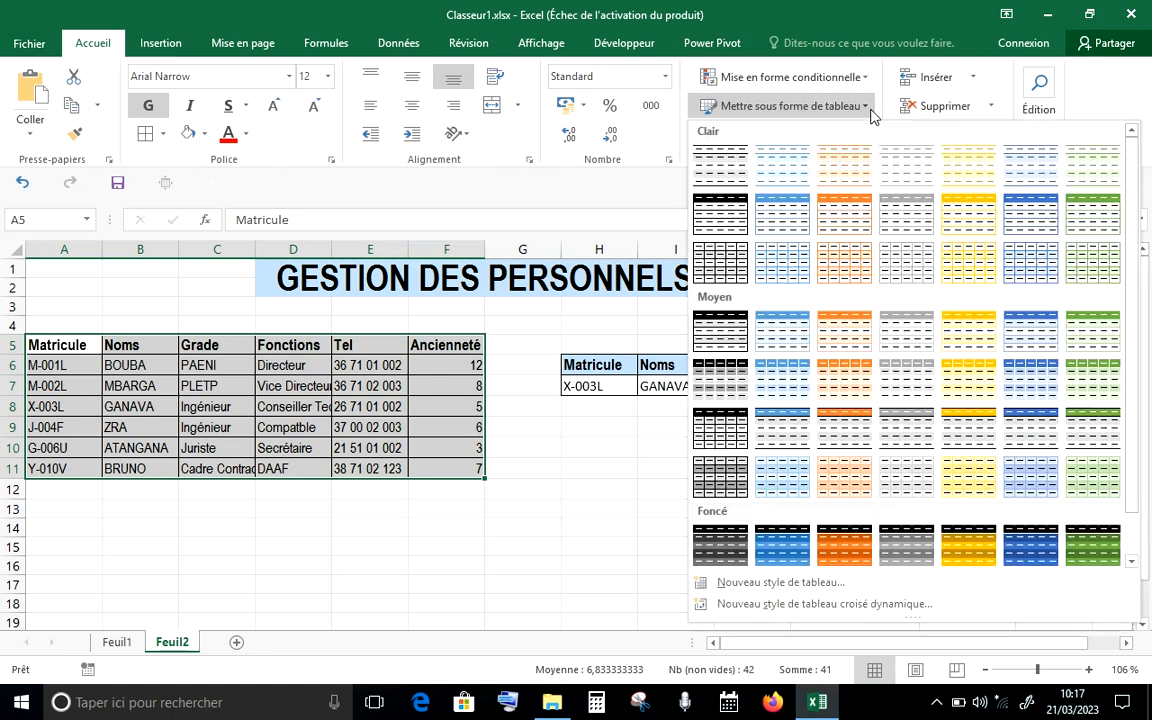
{"action": "left_click", "coordinate": [858, 210]}
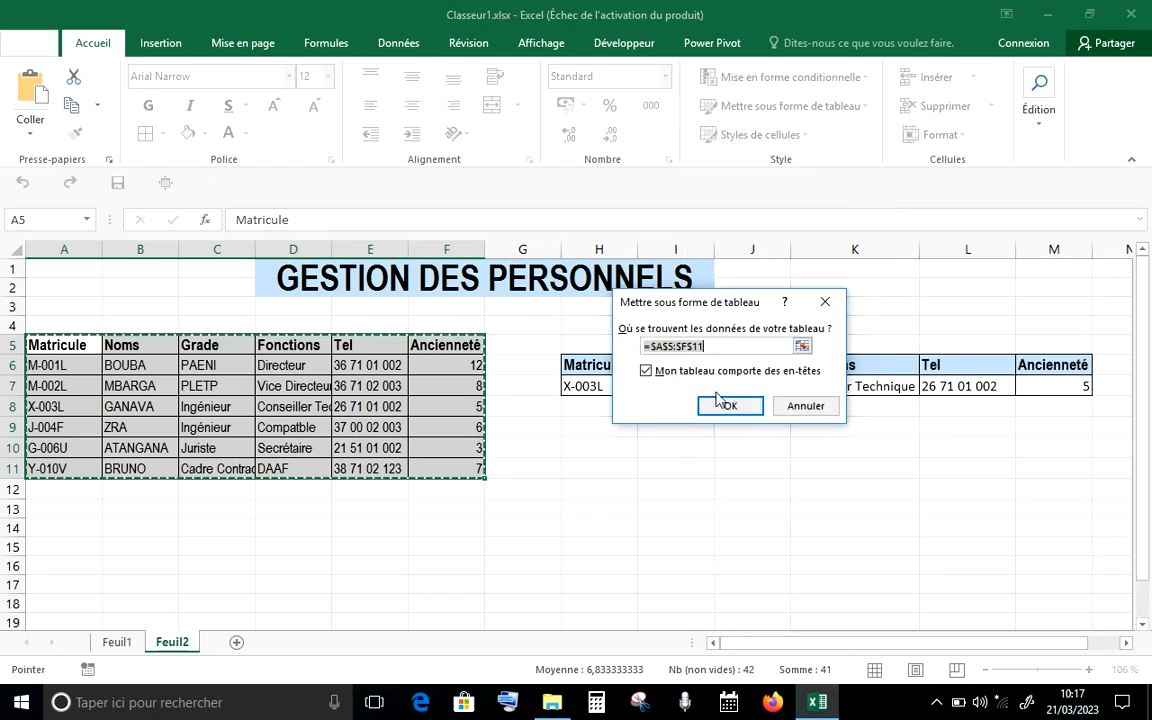
{"action": "left_click", "coordinate": [738, 414]}
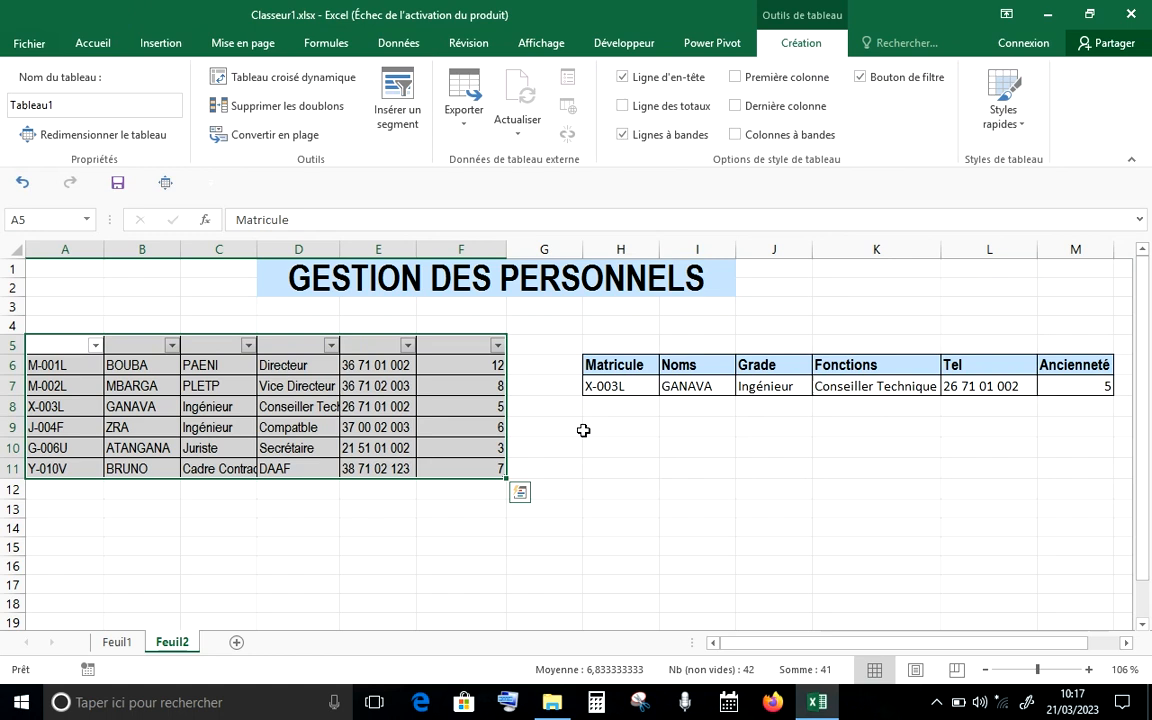
{"action": "left_click", "coordinate": [594, 436]}
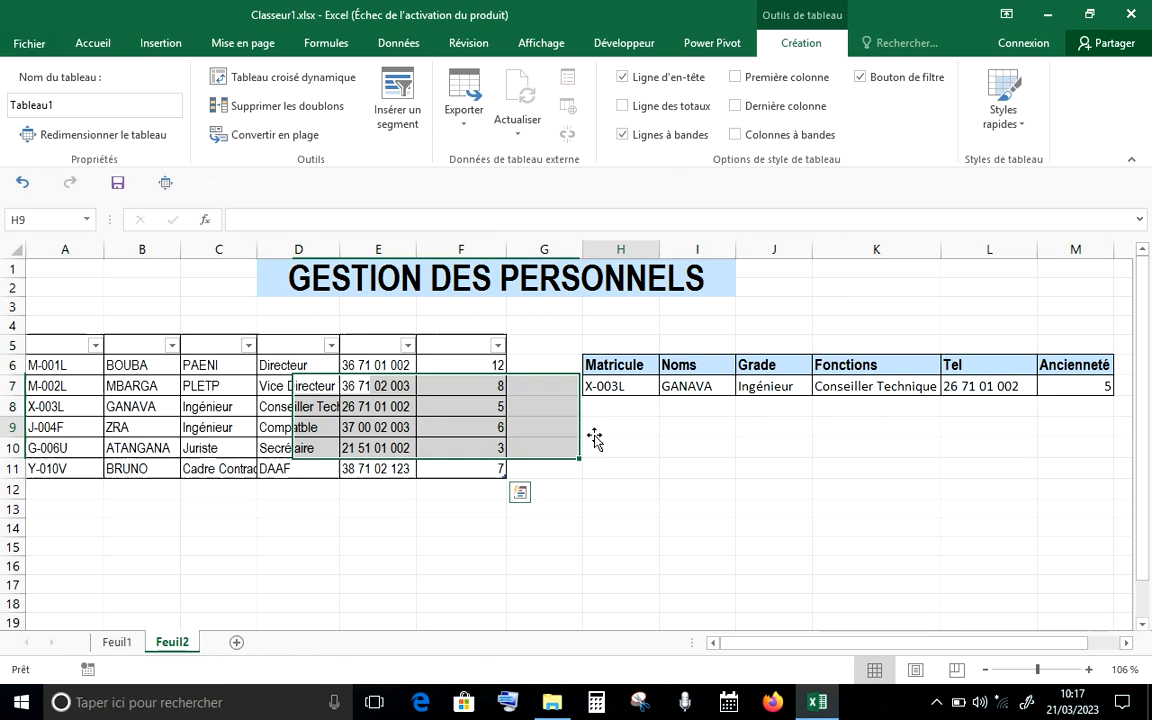
Examine the header cells in row 5 of the formatted personnel table without changing their contents.
{"action": "left_click", "coordinate": [296, 350]}
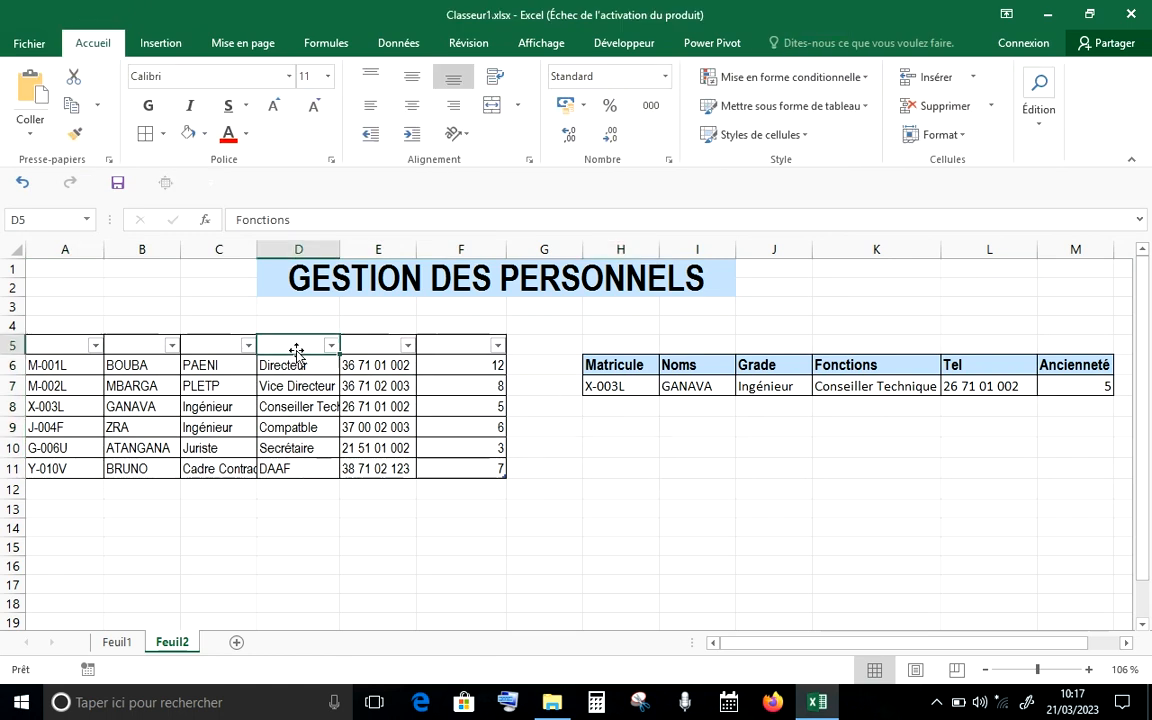
{"action": "left_click", "coordinate": [58, 343]}
{"action": "left_click", "coordinate": [575, 425]}
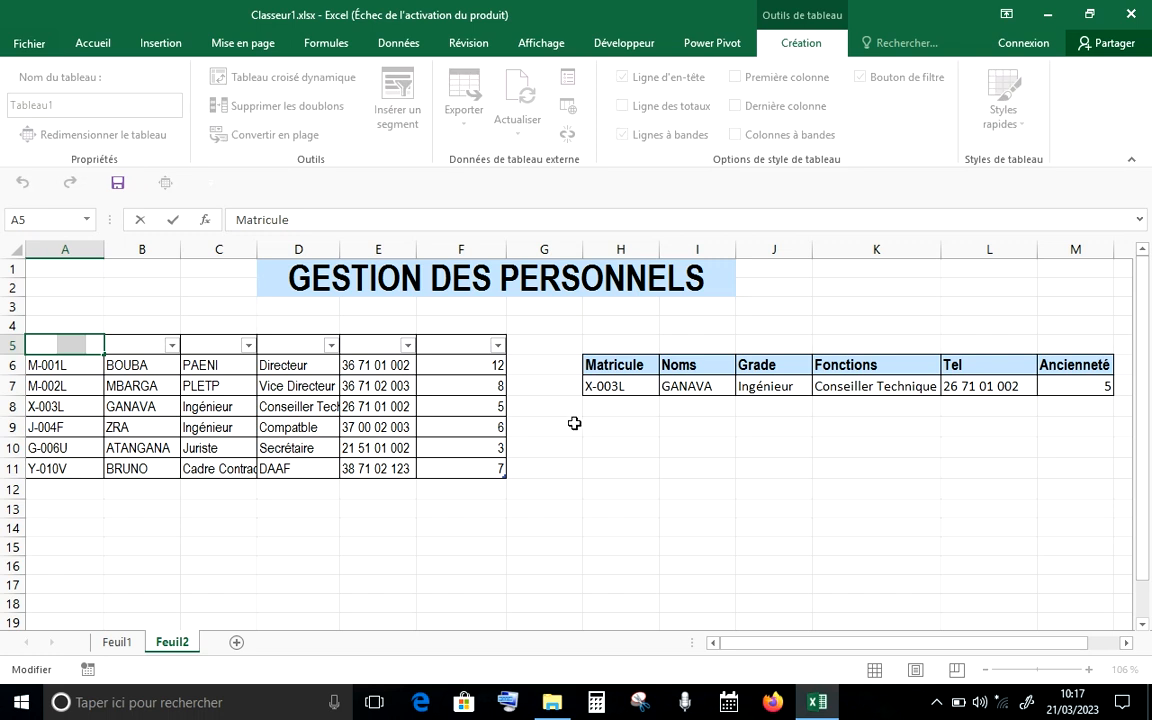
{"action": "left_click", "coordinate": [17, 346]}
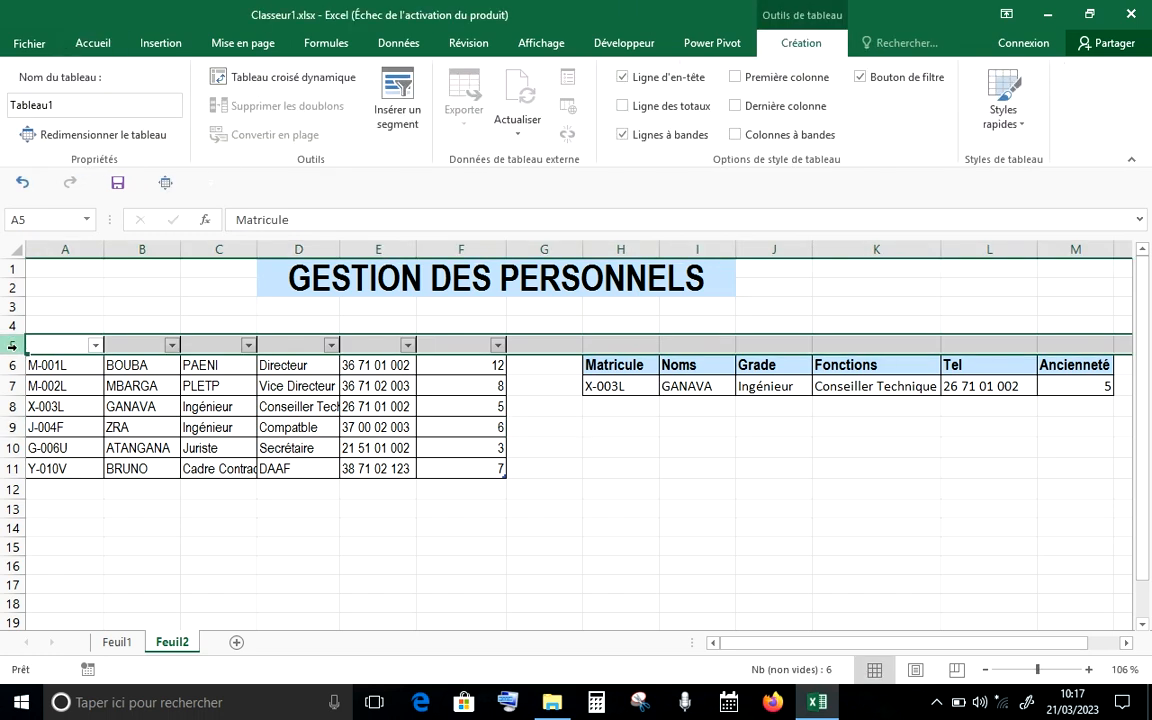
{"action": "left_click", "coordinate": [83, 44]}
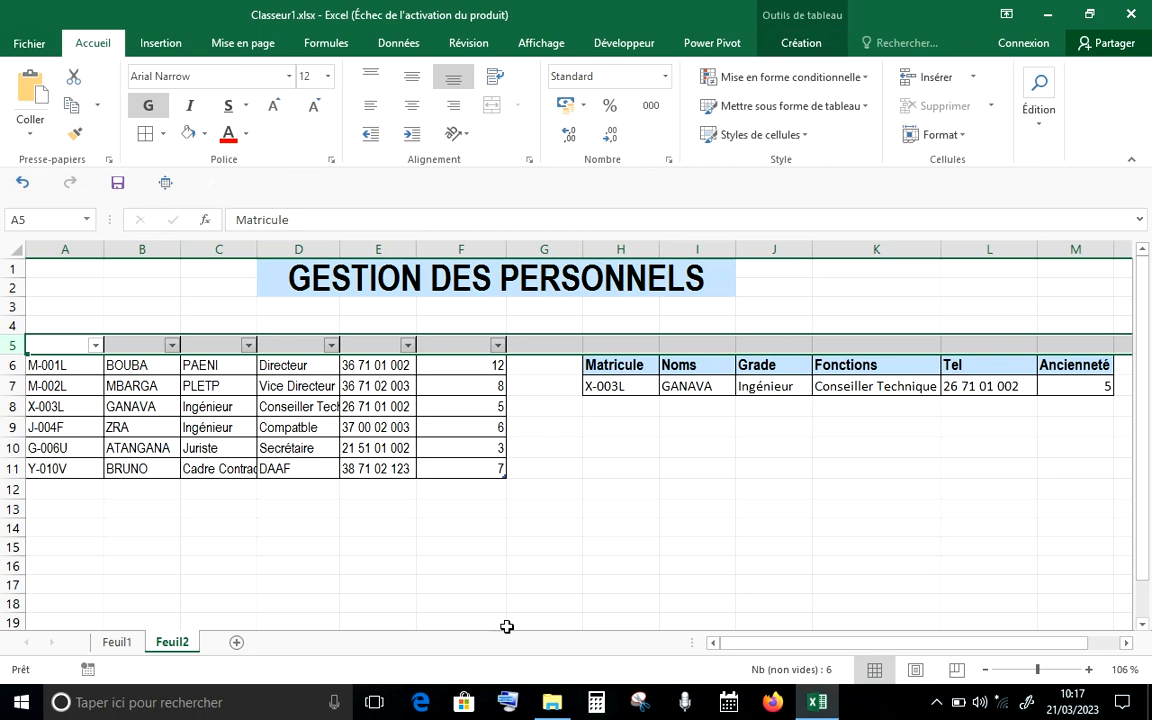
{"action": "left_click", "coordinate": [515, 563]}
Change the personnel table's style to Style de tableau clair 17.
{"action": "left_click", "coordinate": [309, 416]}
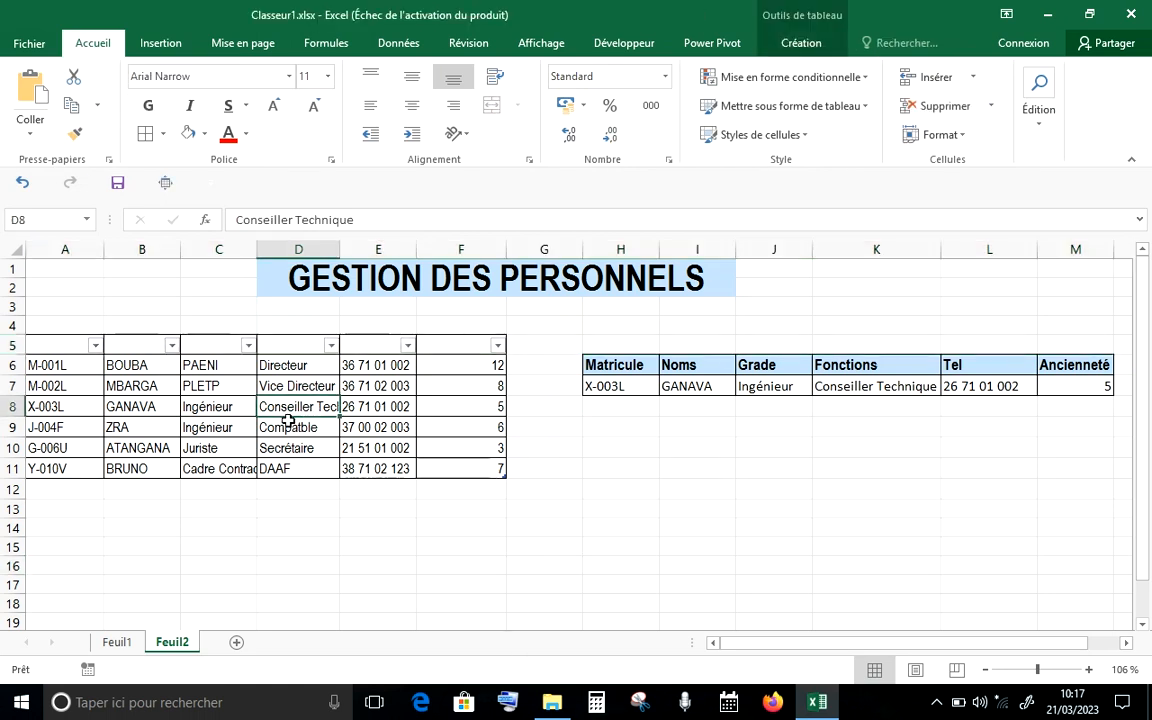
{"action": "left_click", "coordinate": [783, 47]}
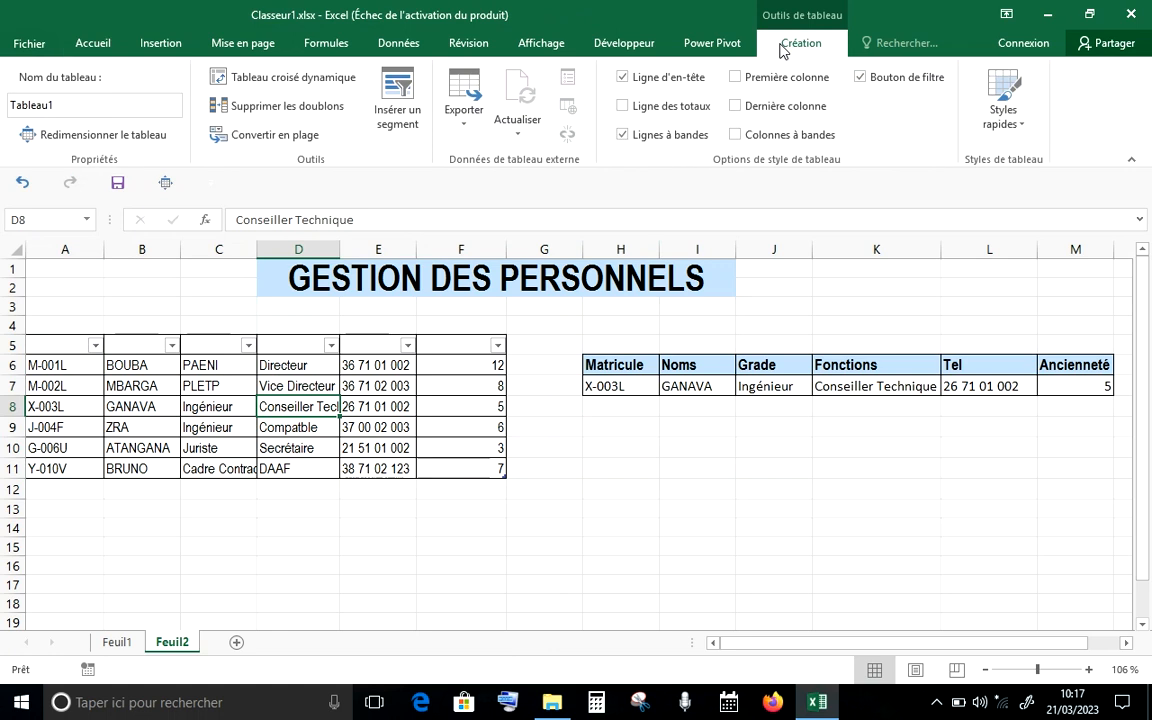
{"action": "left_click", "coordinate": [1018, 118]}
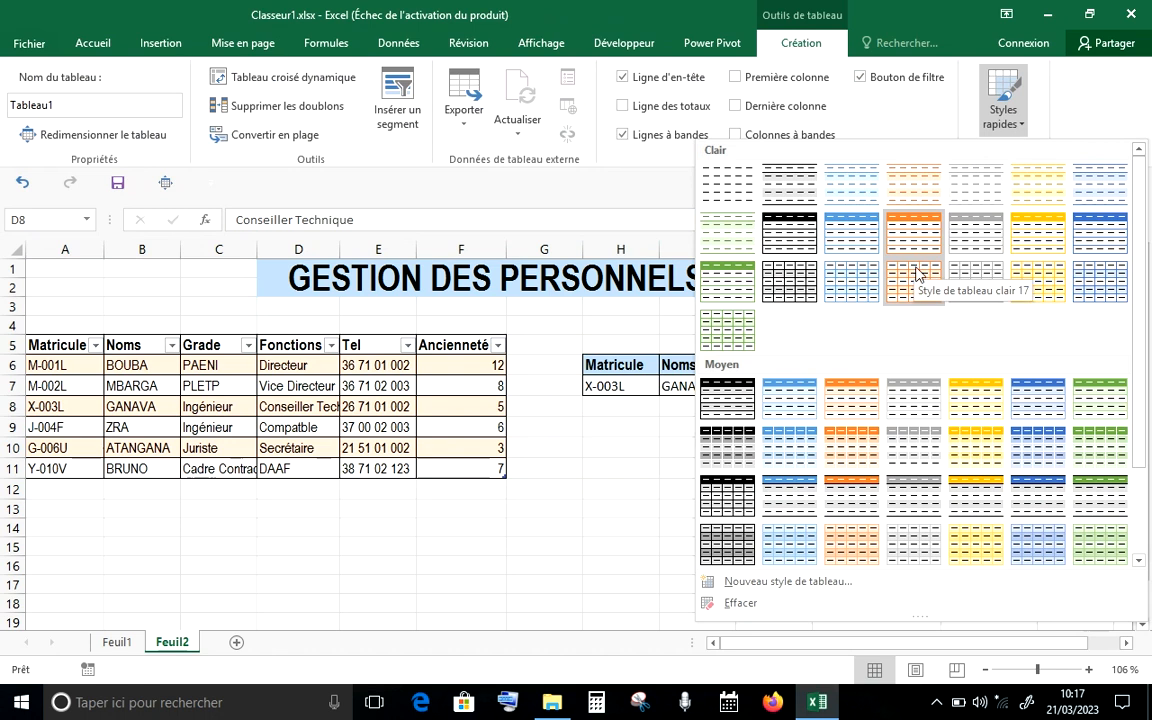
{"action": "left_click", "coordinate": [918, 275]}
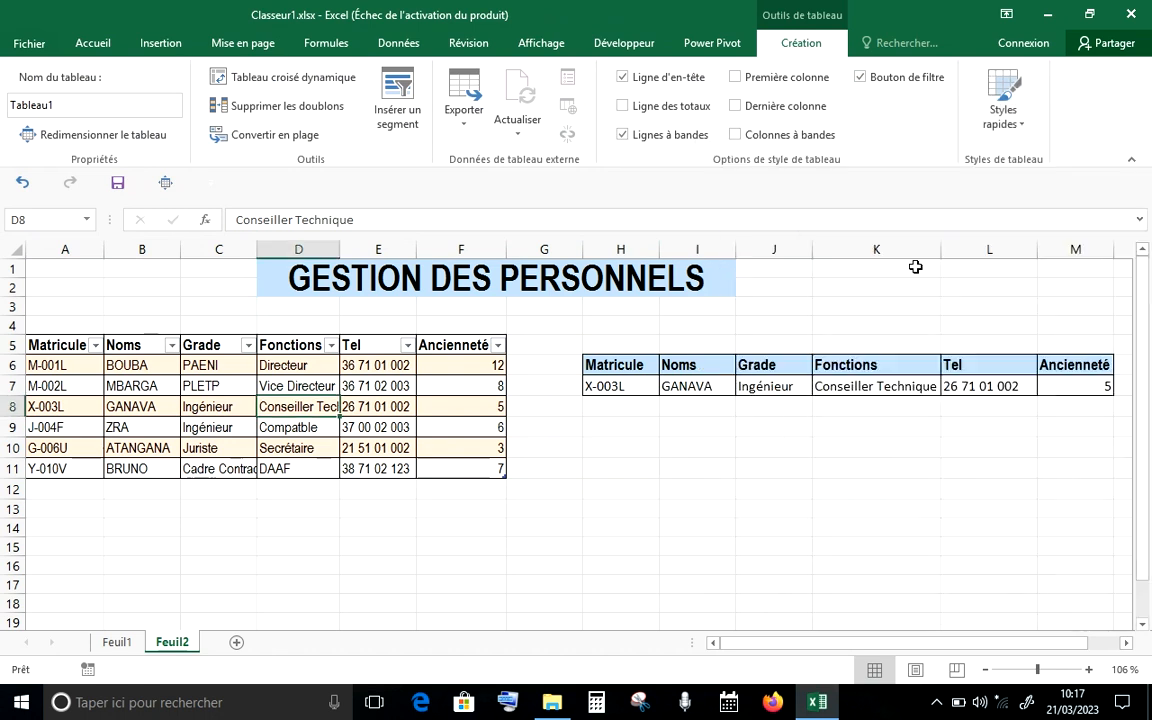
{"action": "left_click", "coordinate": [774, 470]}
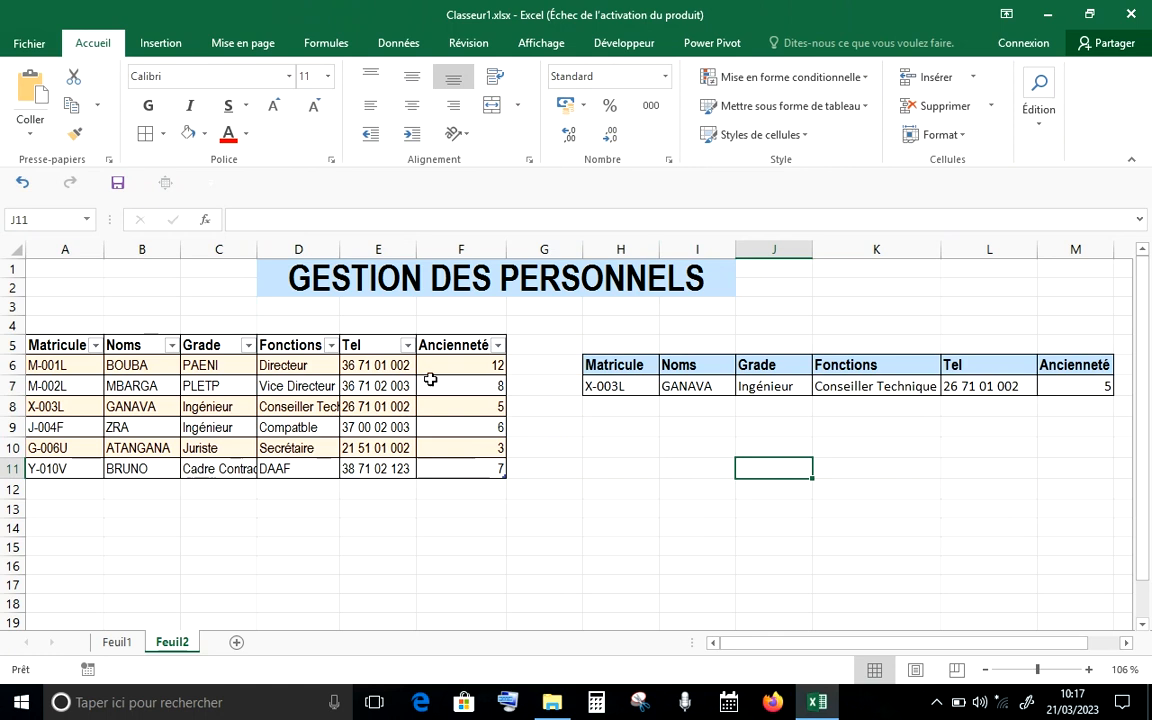
Turn off the filter buttons in the personnel table's header row.
{"action": "left_click", "coordinate": [392, 383]}
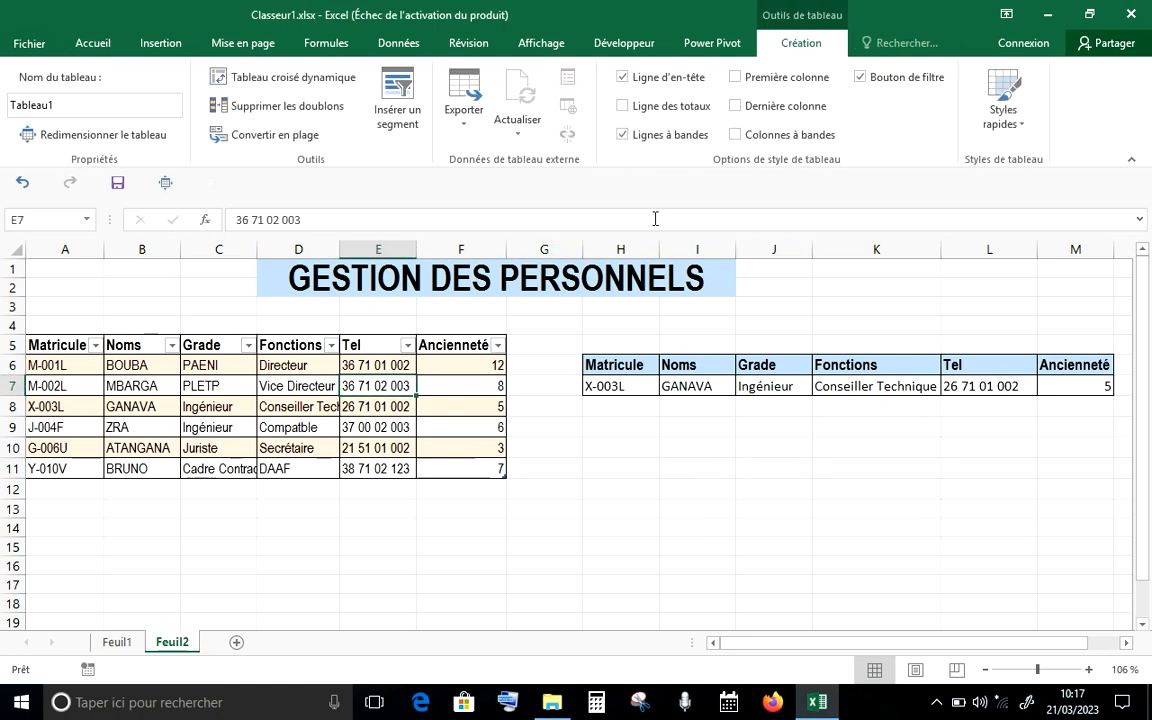
{"action": "left_click", "coordinate": [858, 77]}
{"action": "left_click", "coordinate": [618, 488]}
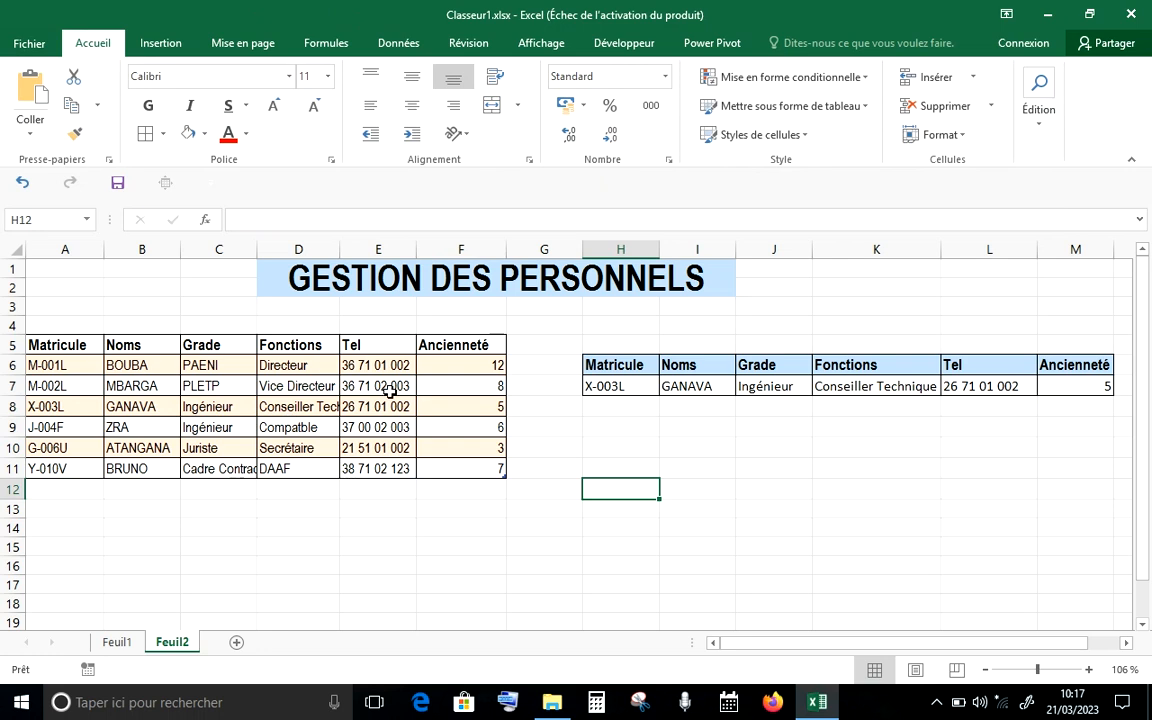
Clear all data validation settings from the matricule cell H7.
{"action": "left_click", "coordinate": [603, 387]}
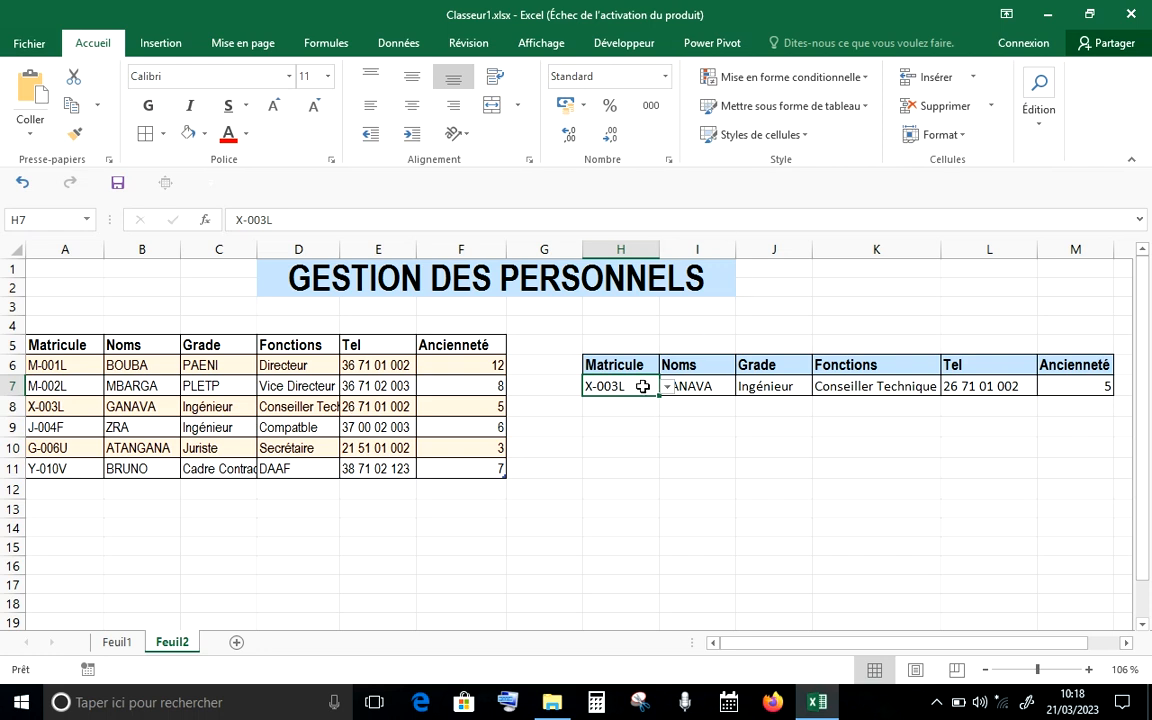
{"action": "left_click", "coordinate": [399, 44]}
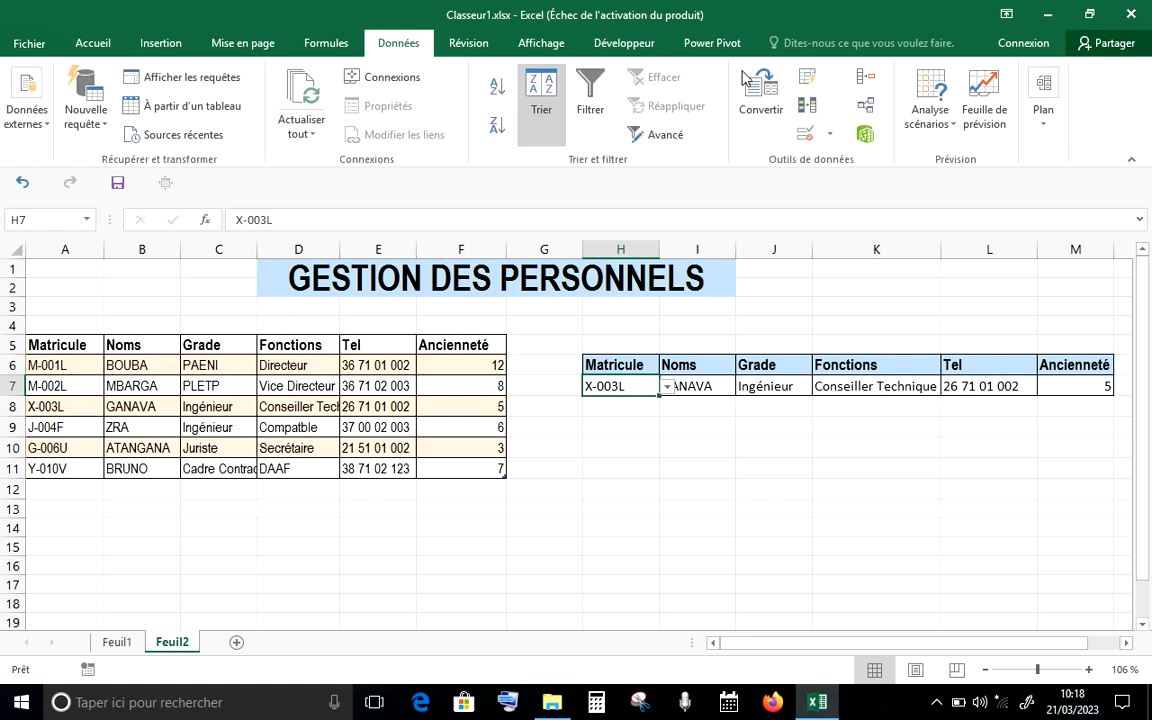
{"action": "left_click", "coordinate": [832, 137]}
{"action": "left_click", "coordinate": [849, 167]}
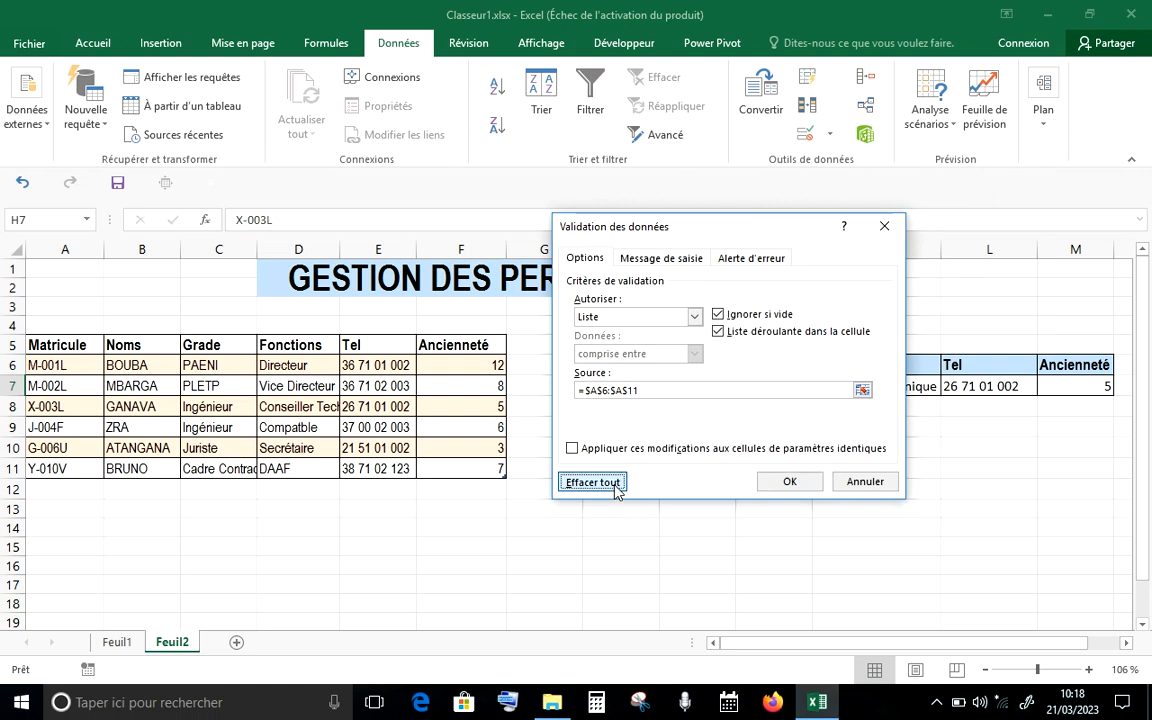
{"action": "left_click", "coordinate": [615, 486]}
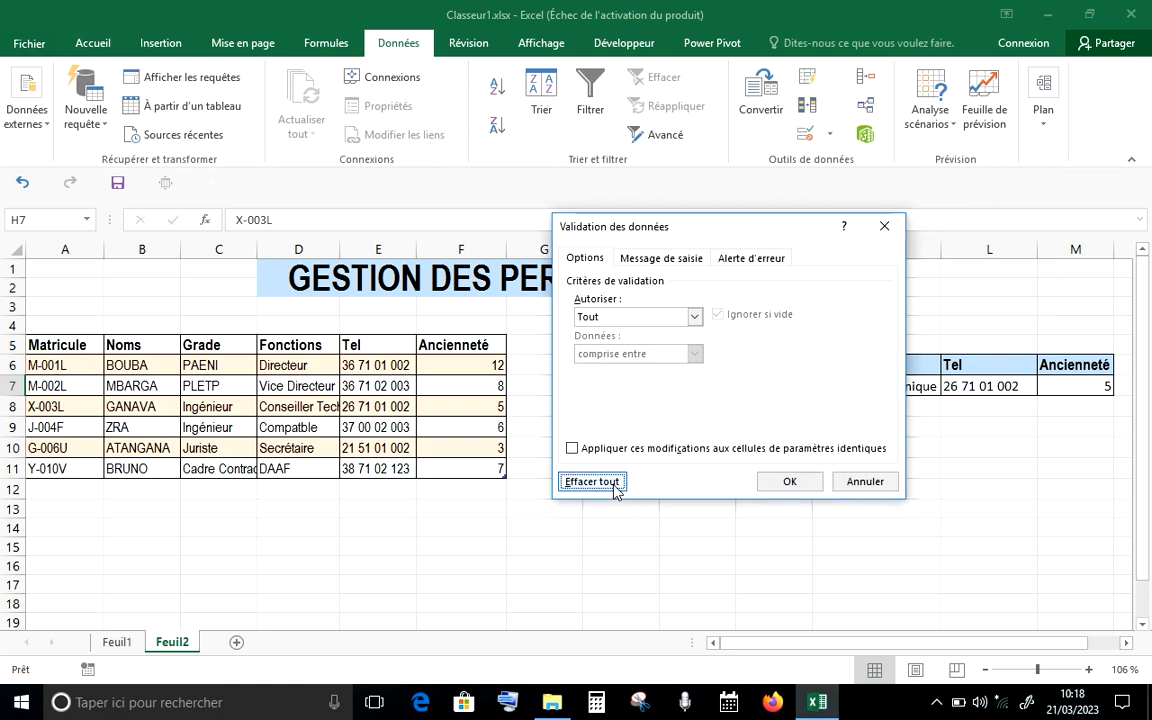
{"action": "left_click", "coordinate": [789, 483]}
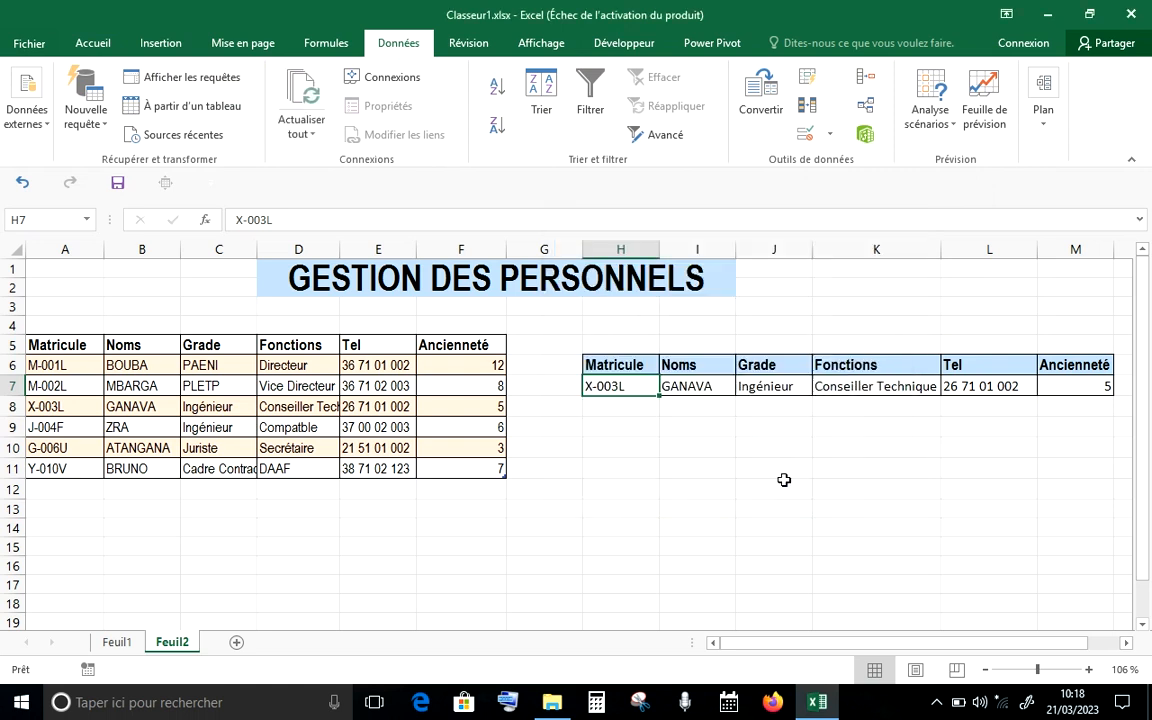
Add a list data validation to H7 with the table's Matricule column, $A$6:$A$11, as its source.
{"action": "left_click", "coordinate": [828, 136]}
{"action": "left_click", "coordinate": [845, 166]}
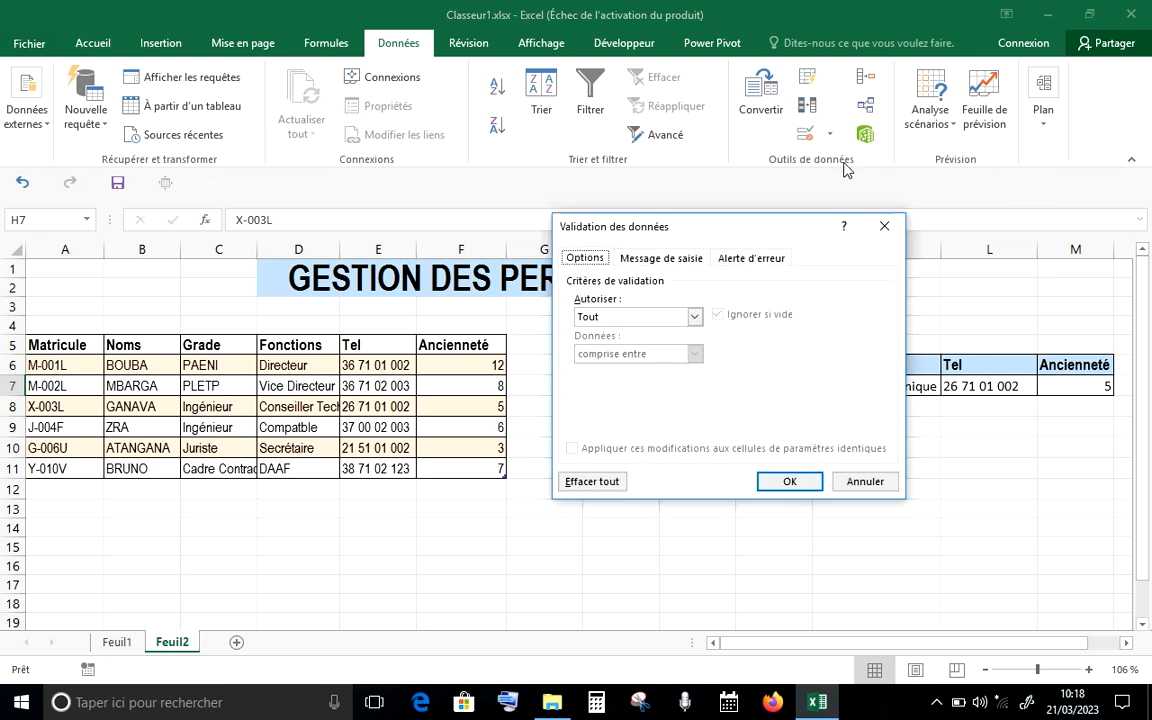
{"action": "left_click", "coordinate": [694, 316]}
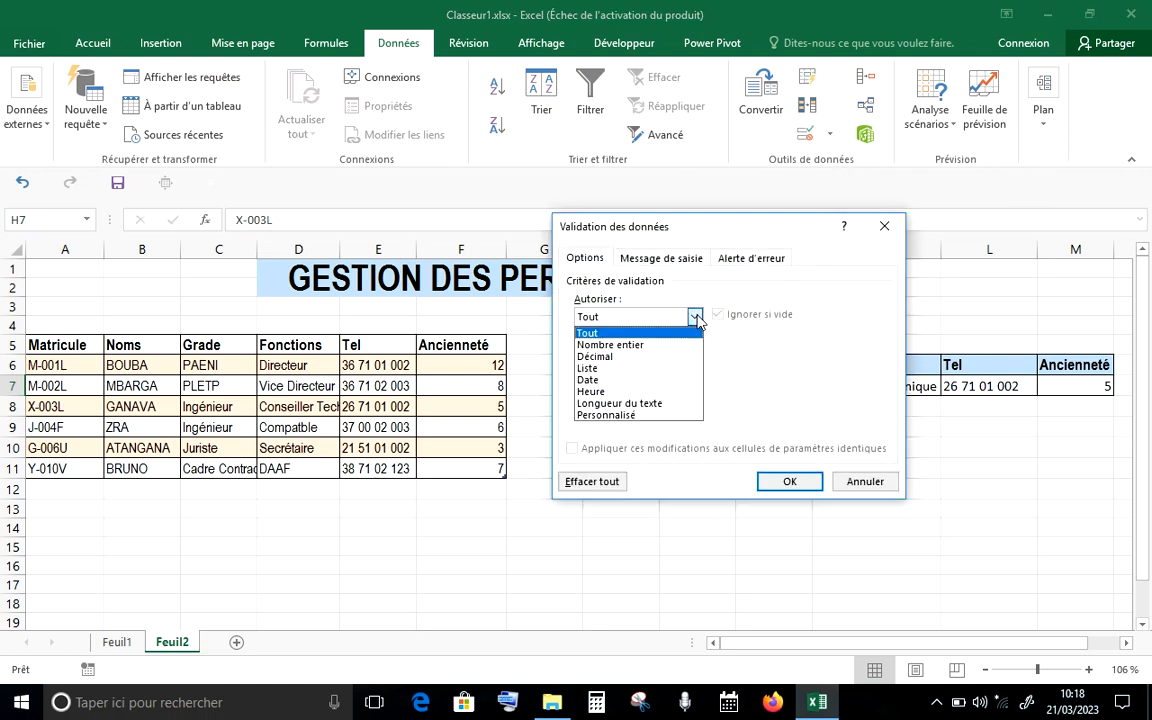
{"action": "left_click", "coordinate": [660, 369]}
{"action": "left_click", "coordinate": [862, 389]}
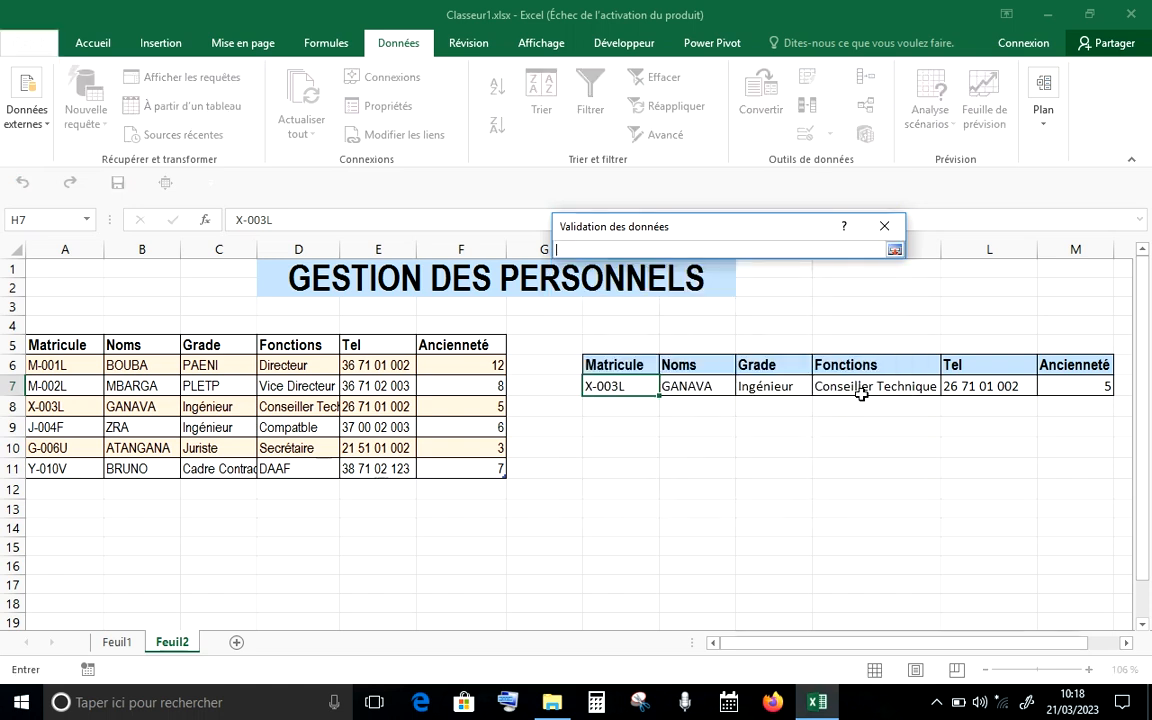
{"action": "left_click", "coordinate": [66, 333]}
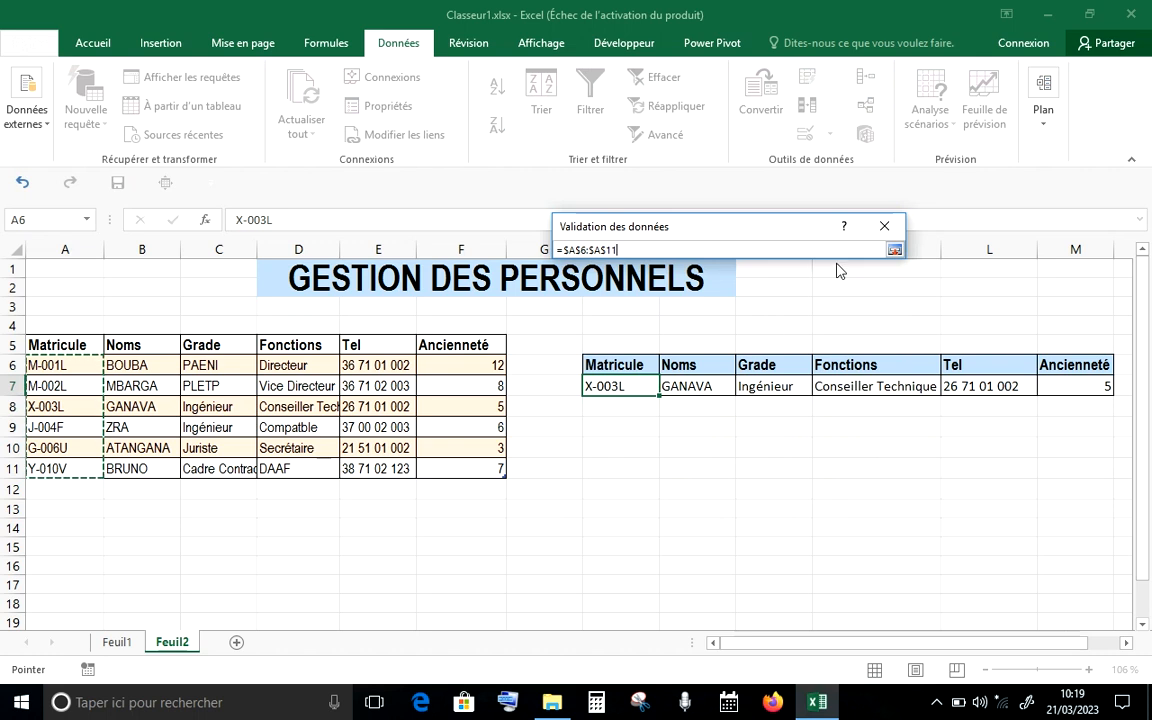
{"action": "left_click", "coordinate": [895, 250]}
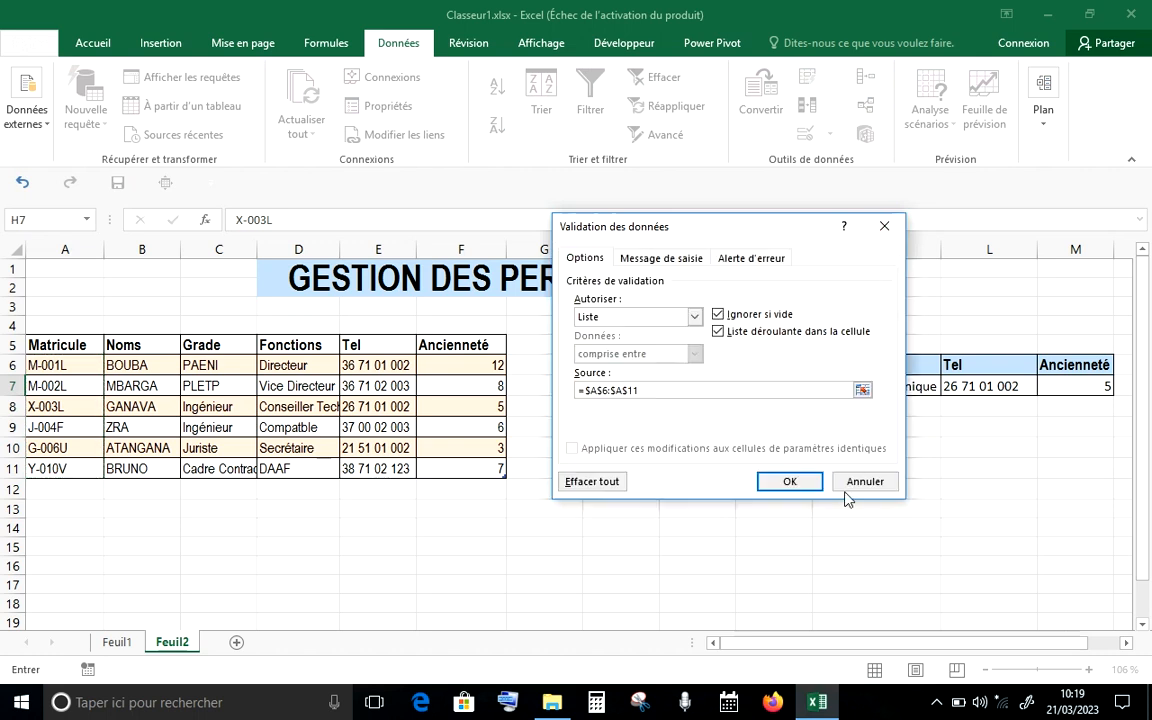
{"action": "left_click", "coordinate": [801, 488]}
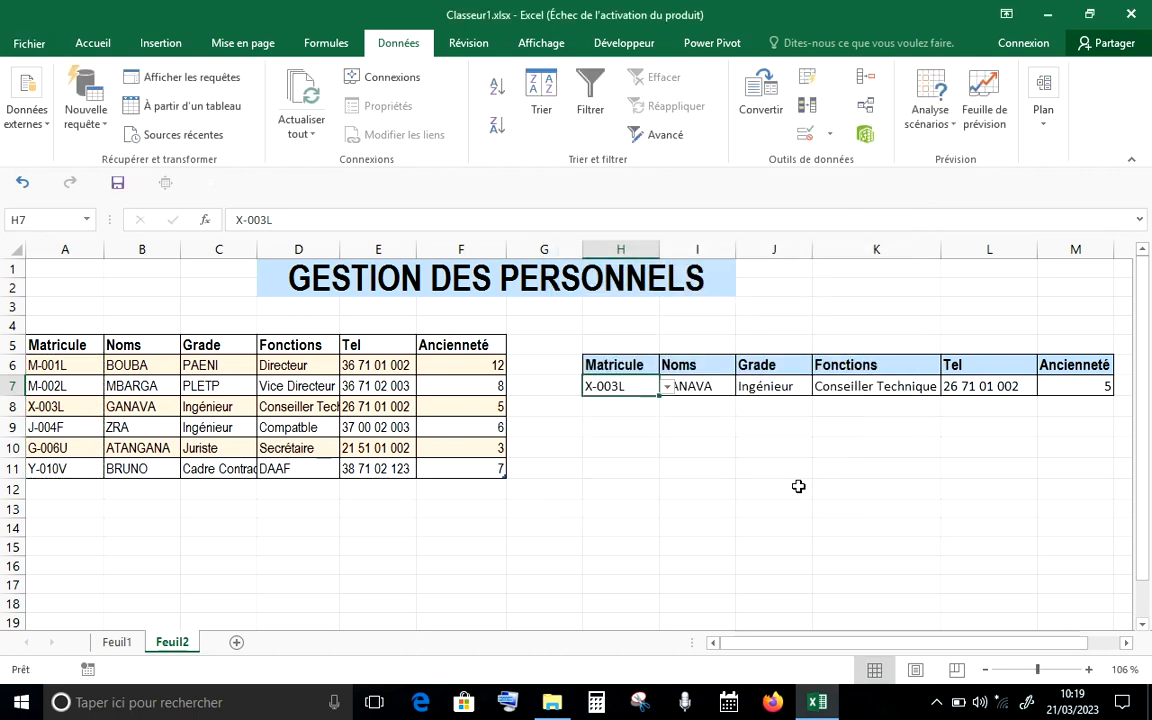
Test H7's recreated drop-down list by choosing the matricule from row 7 and finally the one from row 9.
{"action": "left_click", "coordinate": [666, 387]}
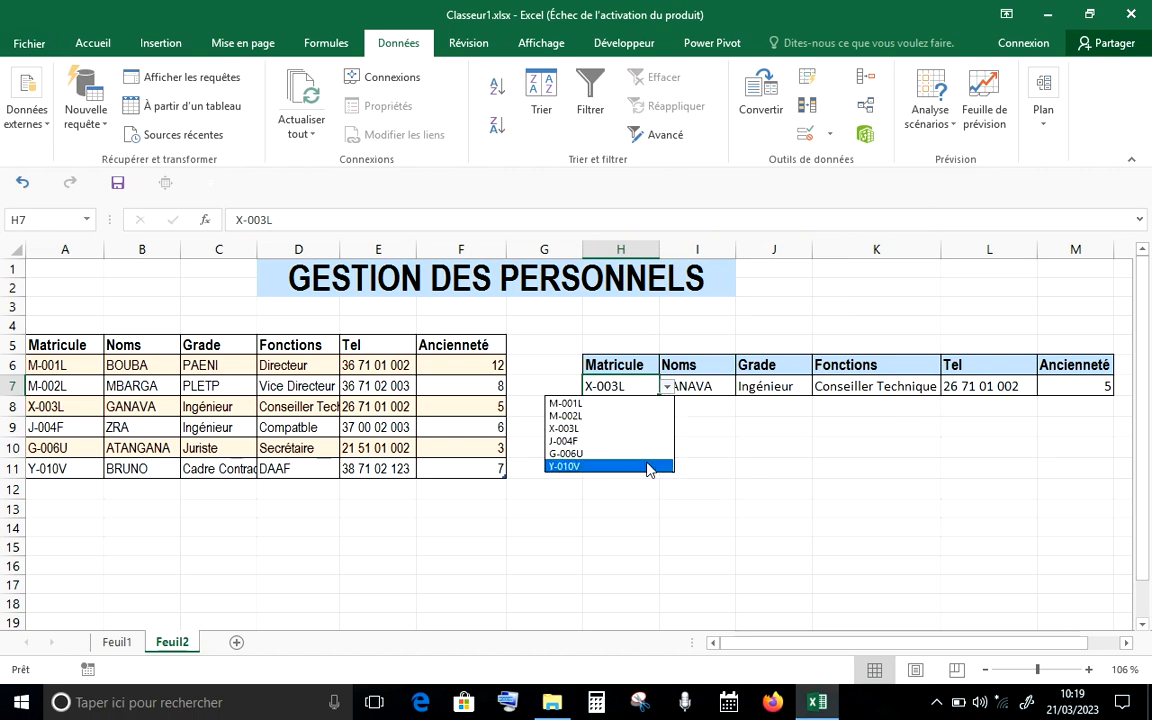
{"action": "left_click", "coordinate": [632, 416]}
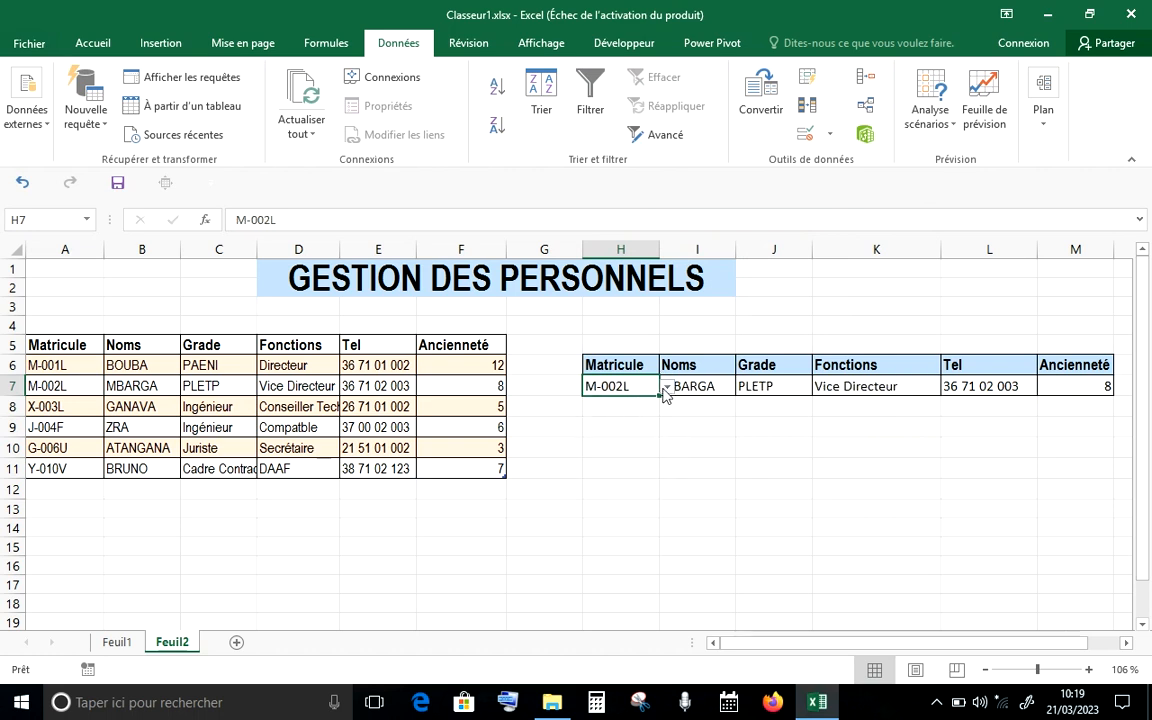
{"action": "left_click", "coordinate": [666, 392]}
{"action": "left_click", "coordinate": [653, 444]}
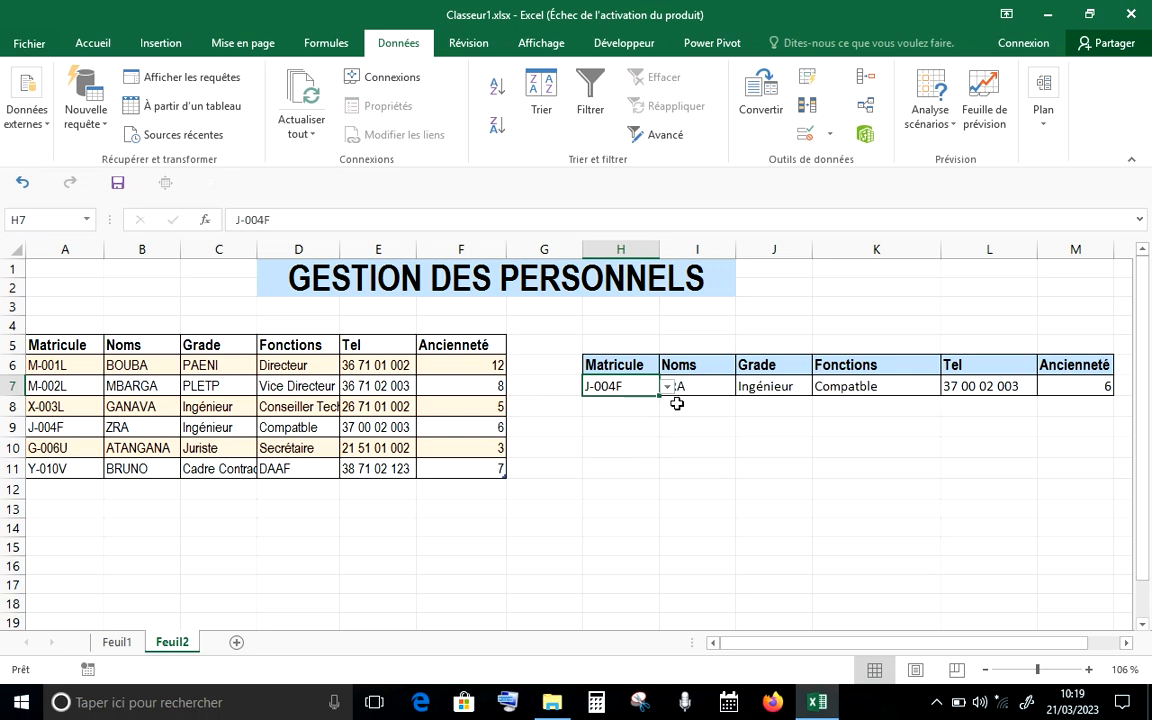
Add a new personnel matricule in A12, directly below the table's last row.
{"action": "left_click", "coordinate": [54, 488]}
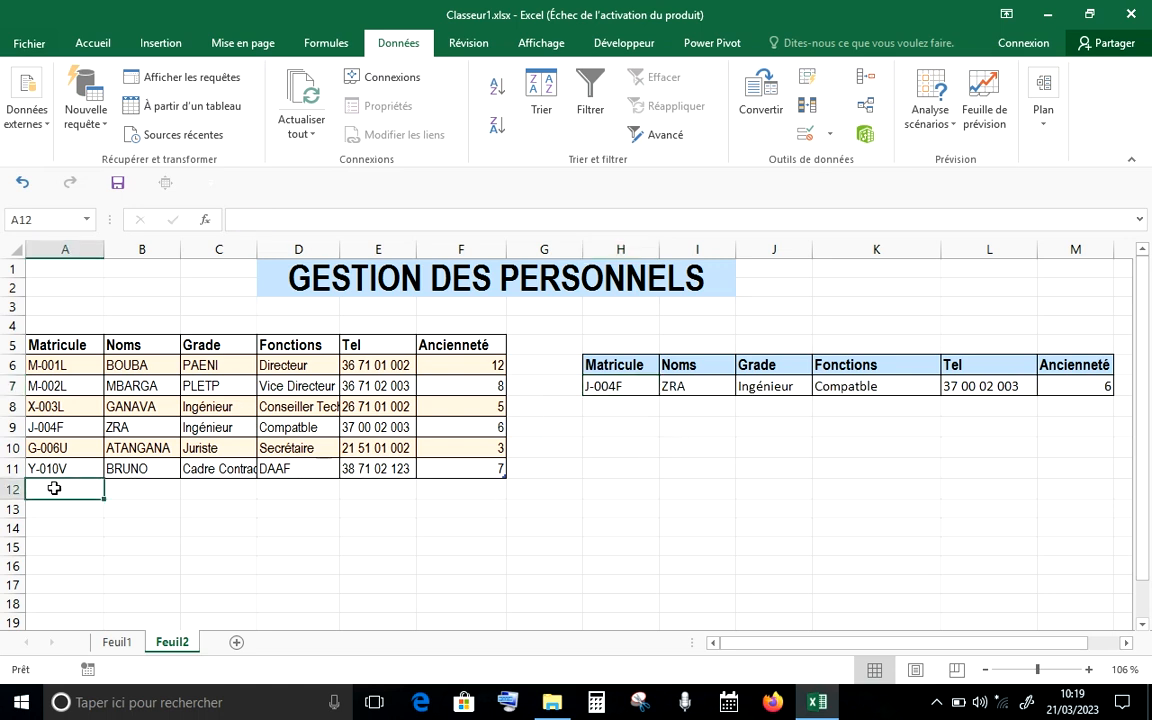
{"action": "type", "text": "P-007L"}
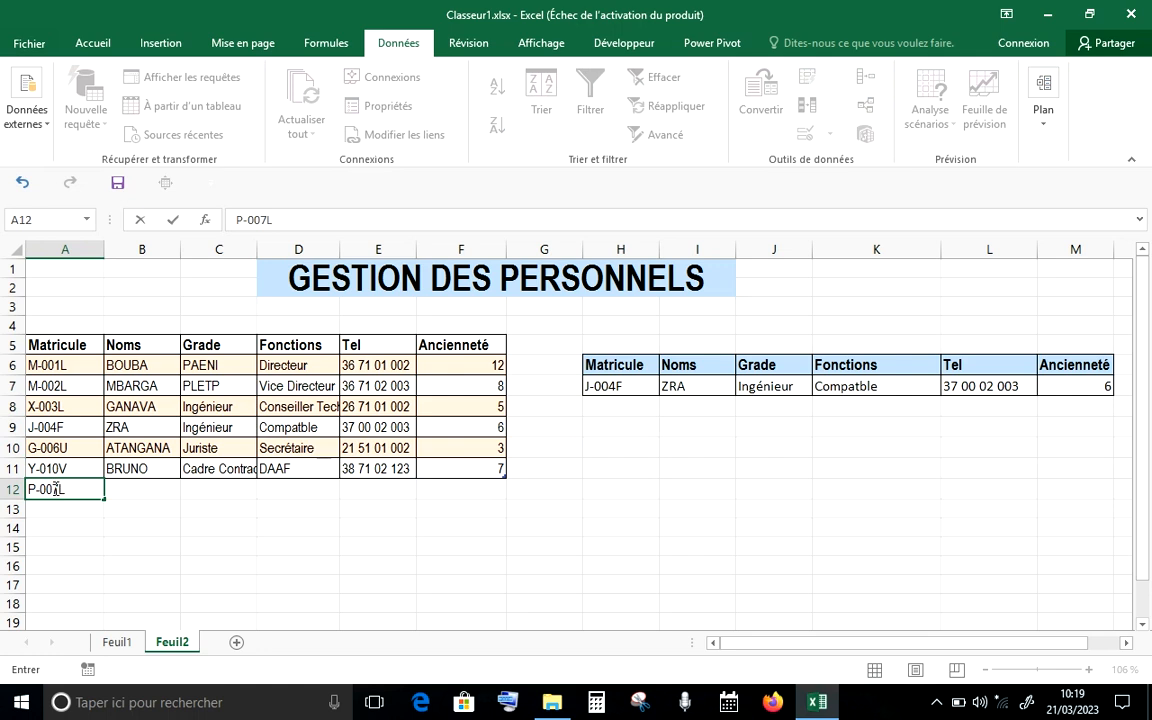
{"action": "key", "text": "Return"}
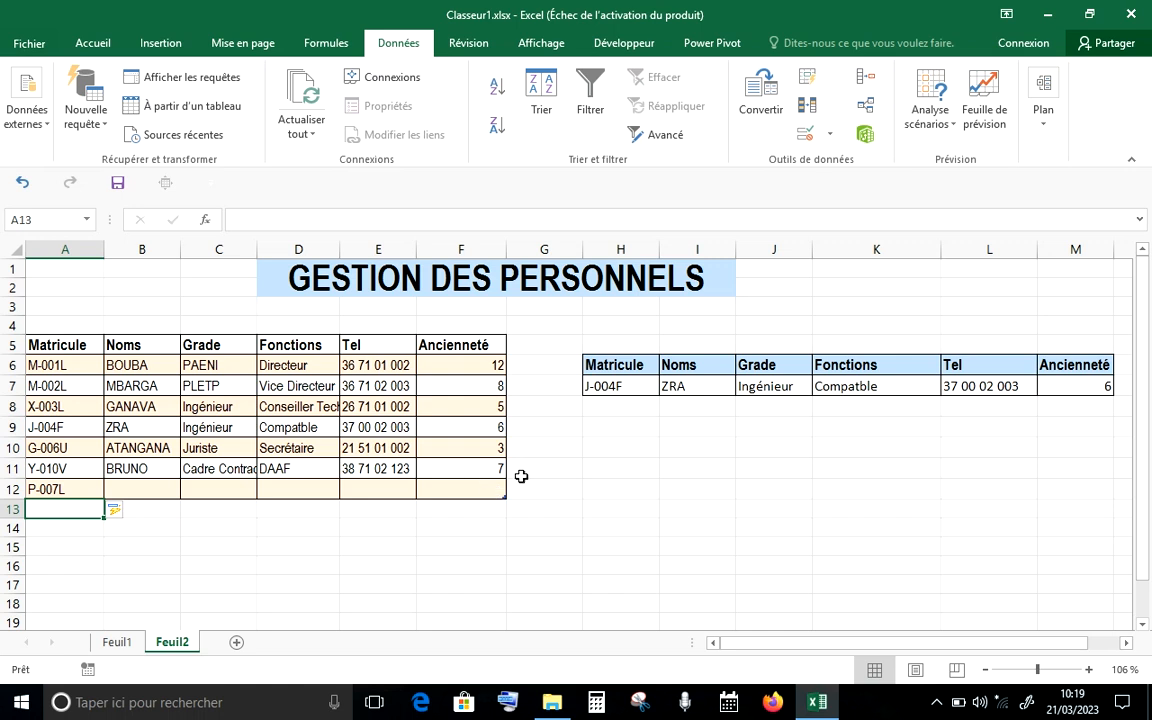
Test H7's drop-down list by choosing the newly added matricule from row 12 and finally the one from row 8.
{"action": "left_click", "coordinate": [645, 387]}
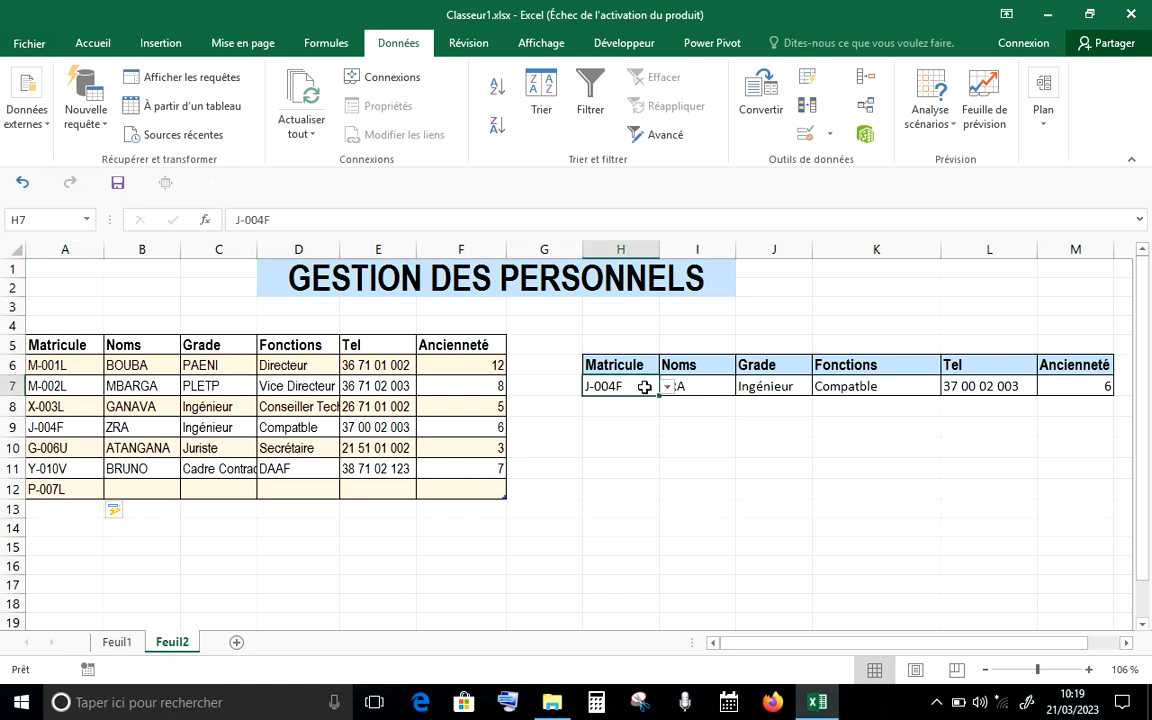
{"action": "left_click", "coordinate": [667, 387]}
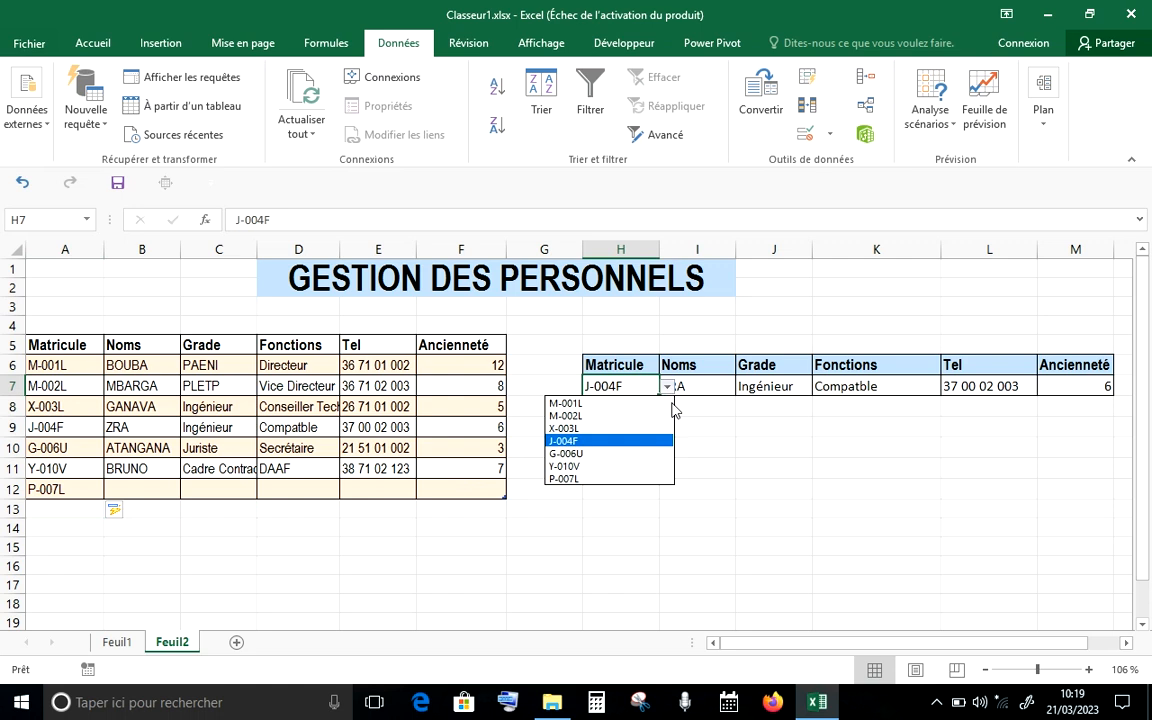
{"action": "left_click", "coordinate": [651, 479]}
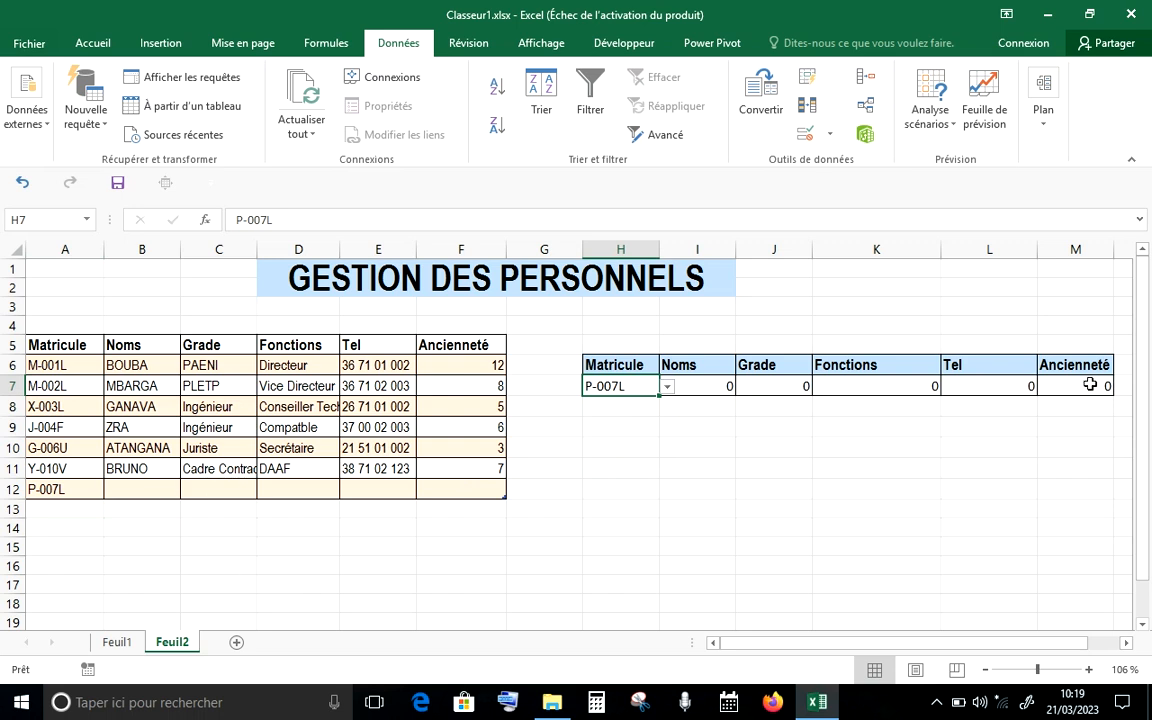
{"action": "left_click", "coordinate": [665, 388]}
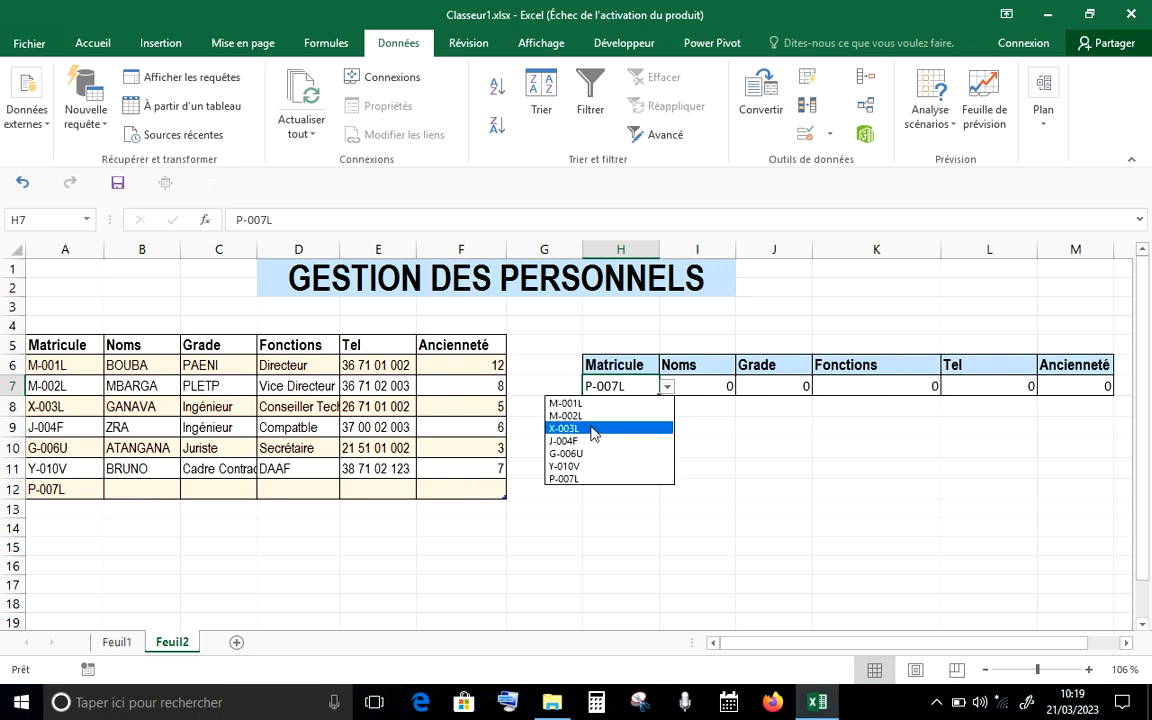
{"action": "left_click", "coordinate": [594, 430]}
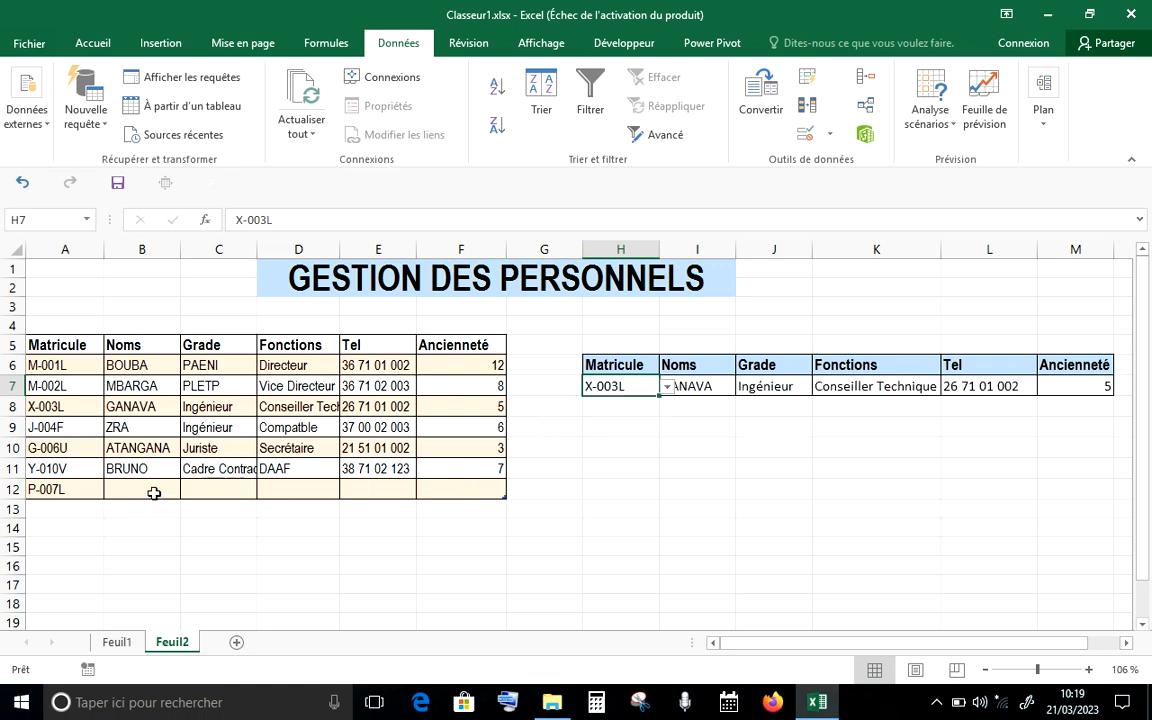
Complete row 12 with the person's name, grade PCEG, function PROF, phone number and seniority 3.
{"action": "left_click", "coordinate": [147, 494]}
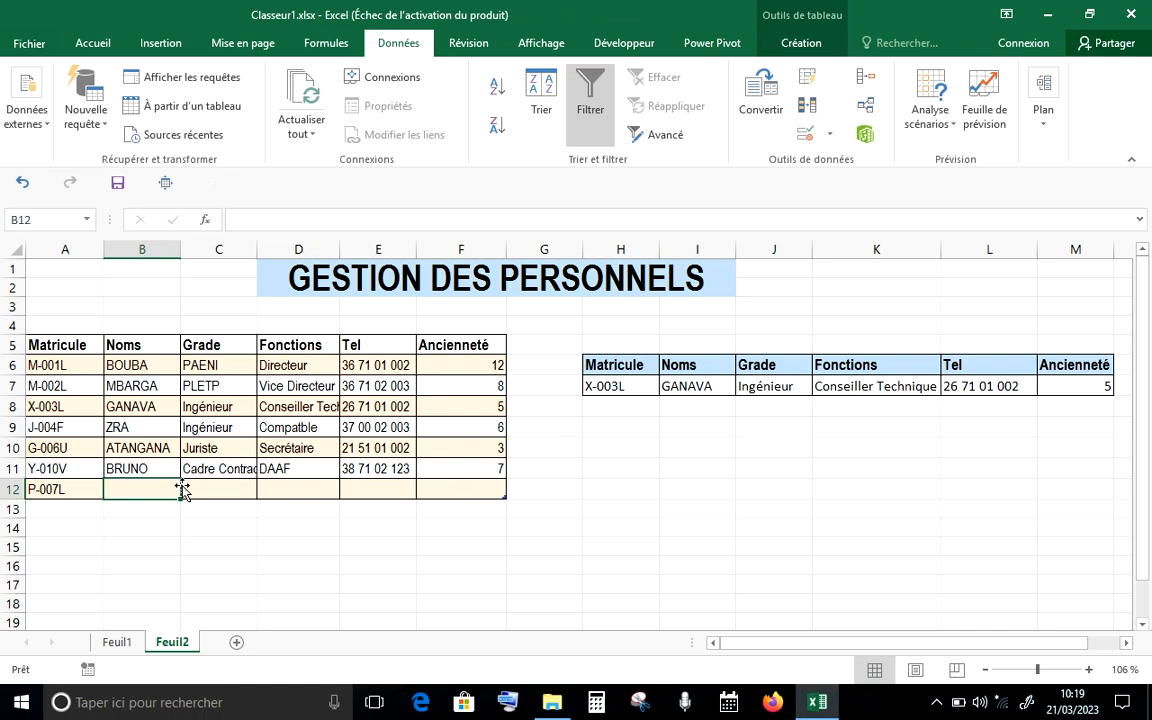
{"action": "type", "text": "EMMA"}
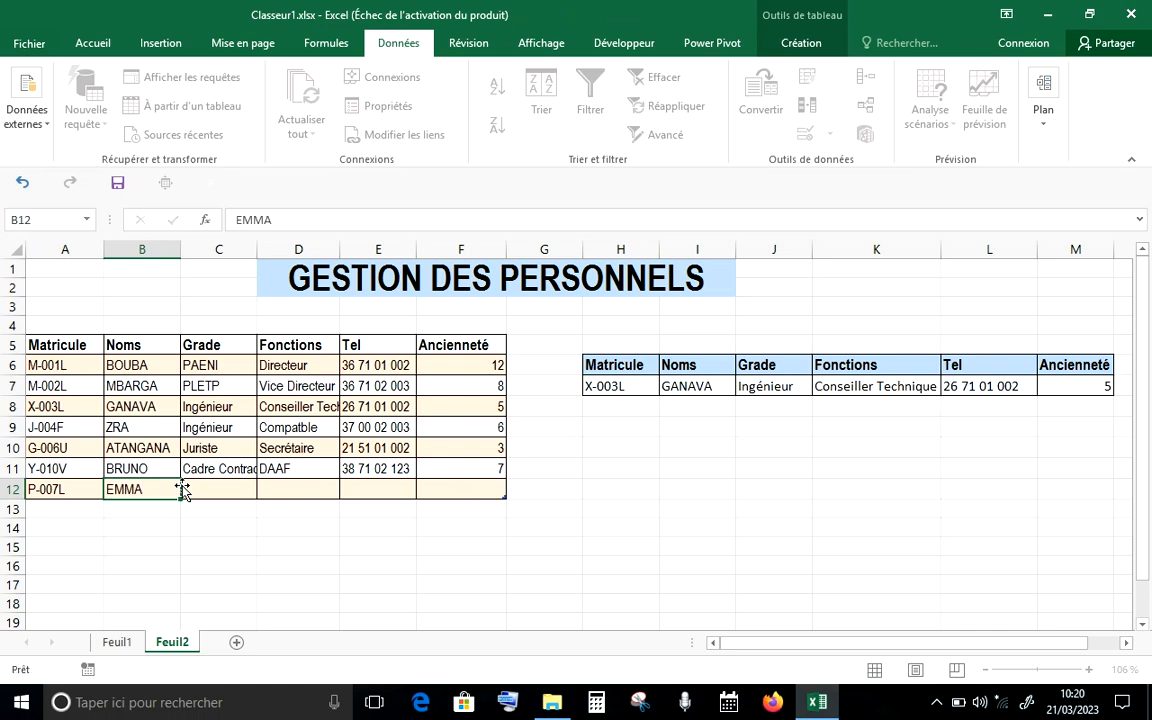
{"action": "key", "text": "Tab"}
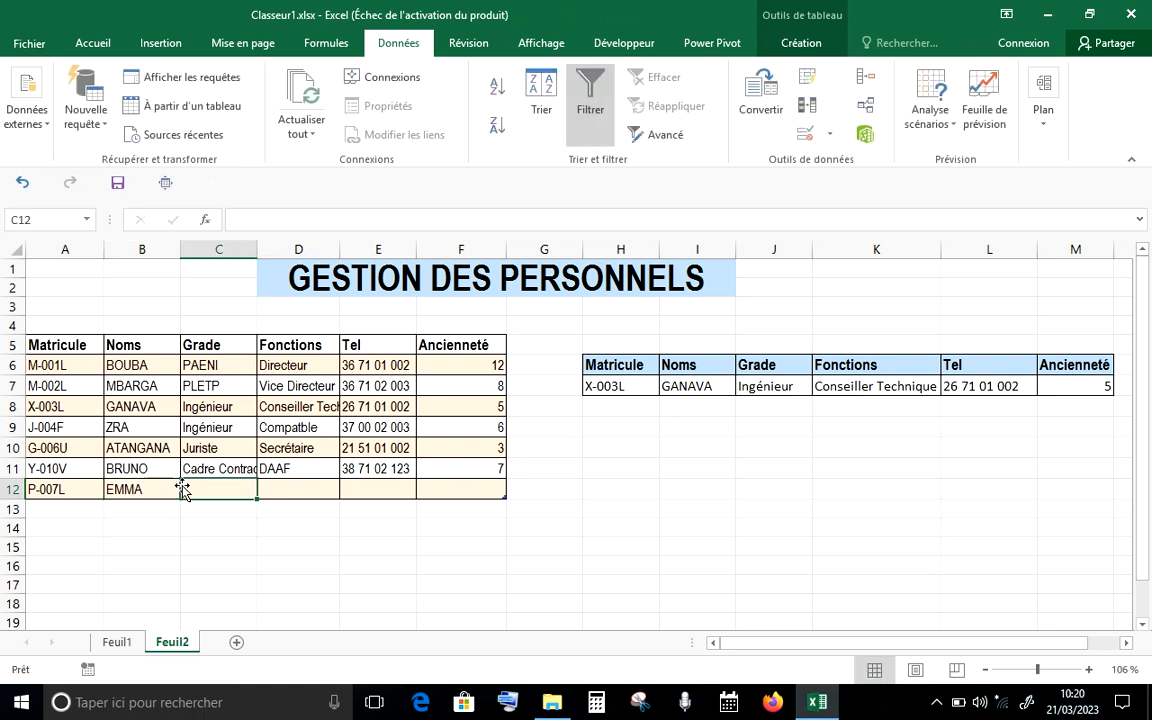
{"action": "type", "text": "PCEG"}
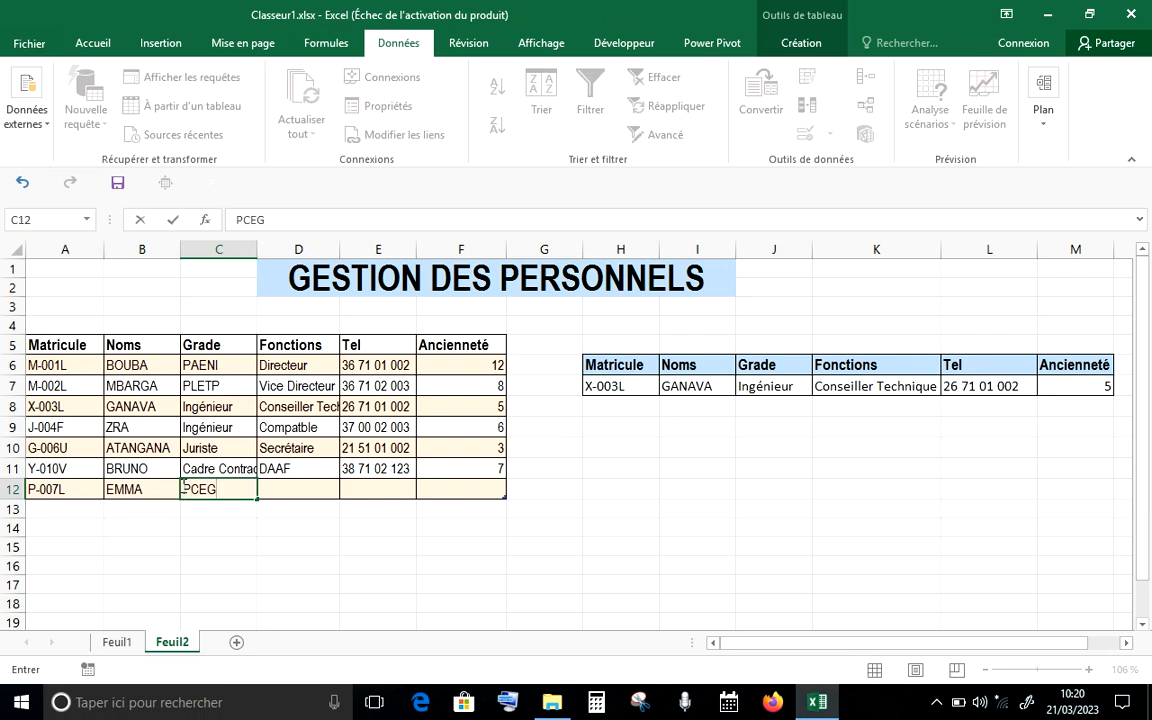
{"action": "key", "text": "Tab"}
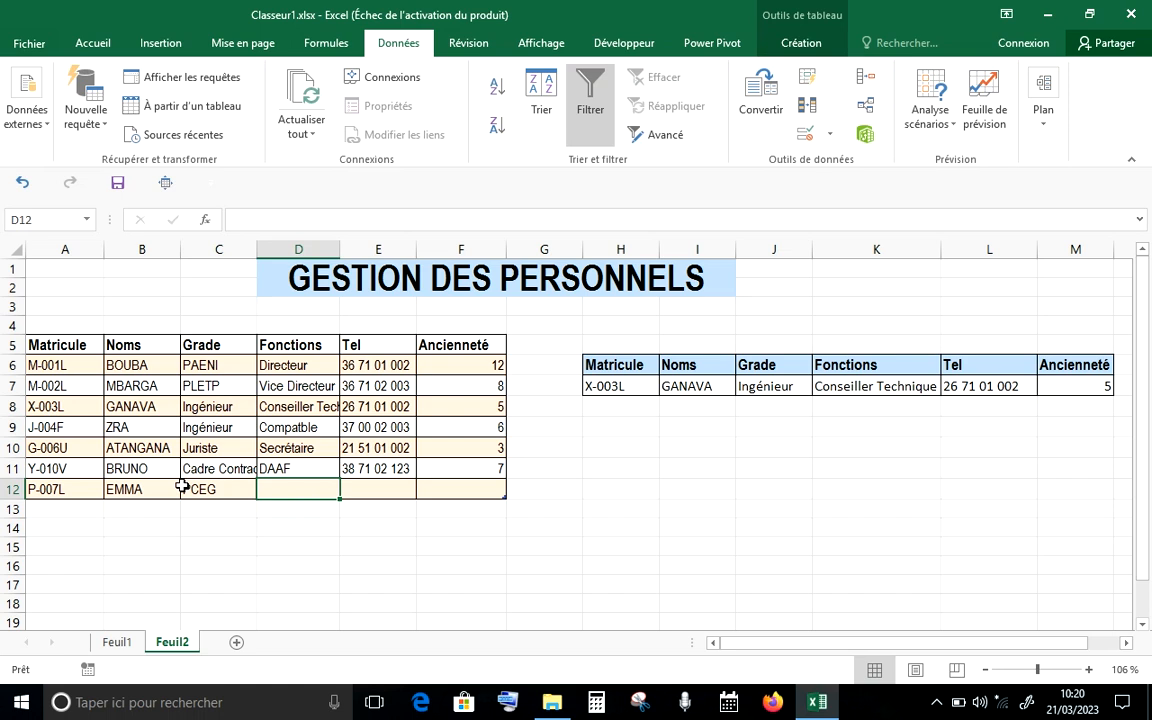
{"action": "type", "text": "PROF"}
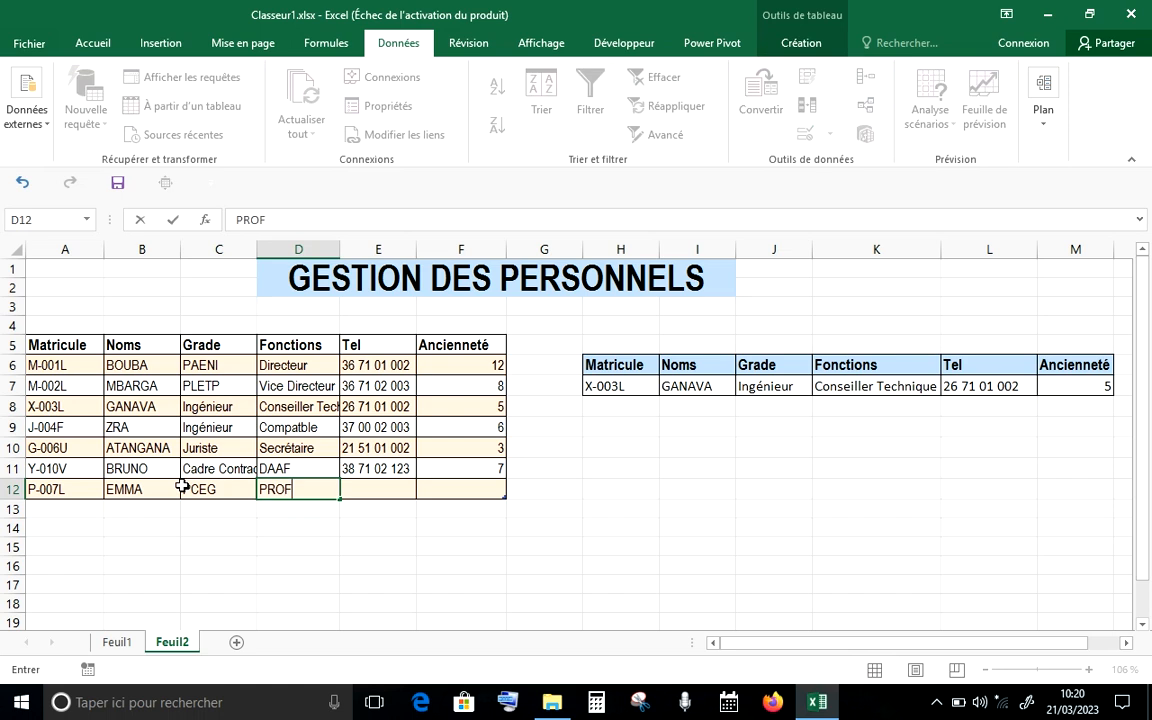
{"action": "key", "text": "Tab"}
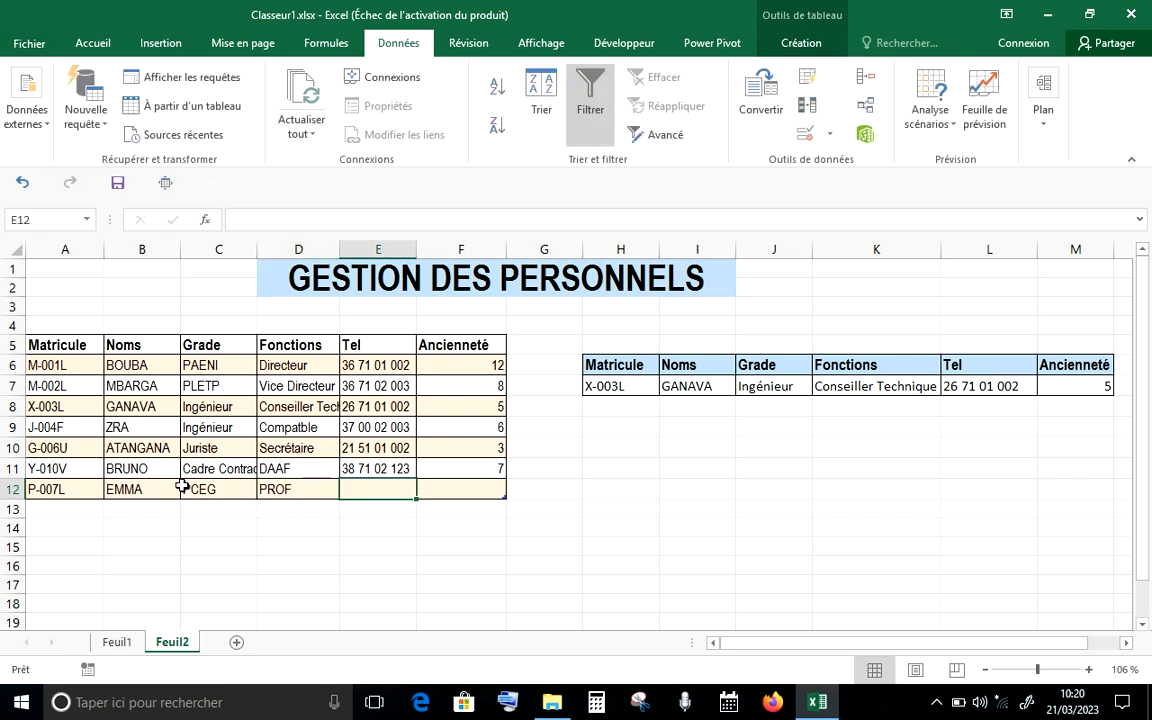
{"action": "type", "text": "234667788"}
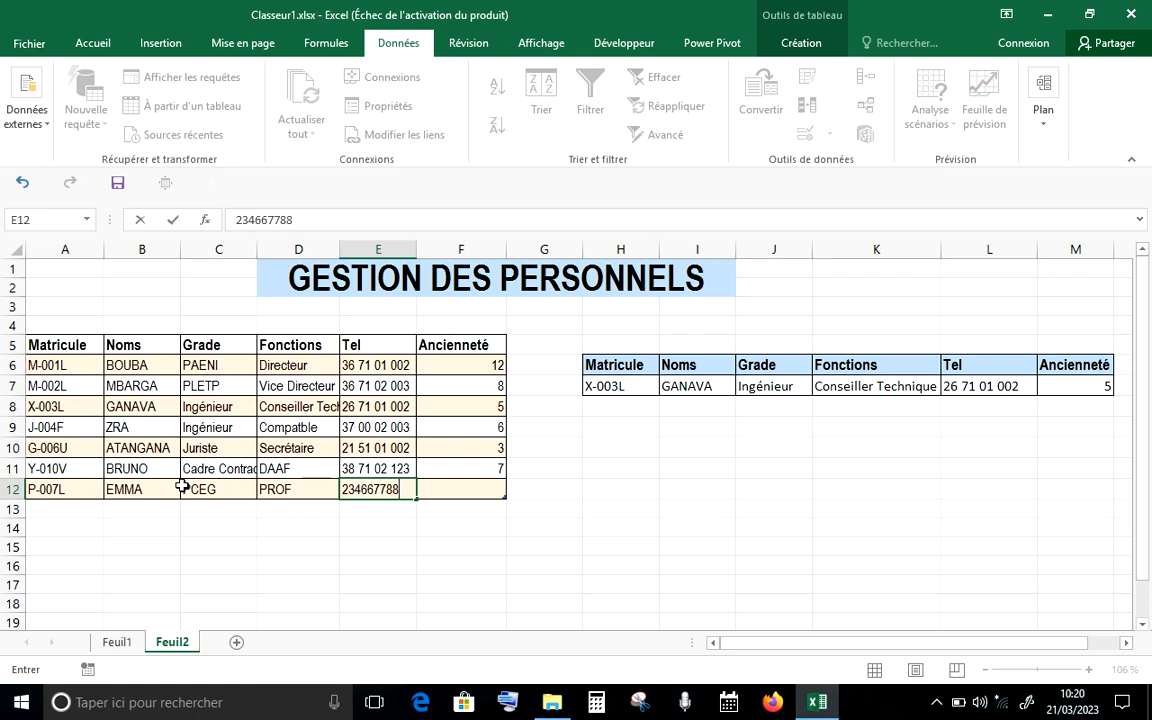
{"action": "key", "text": "Tab"}
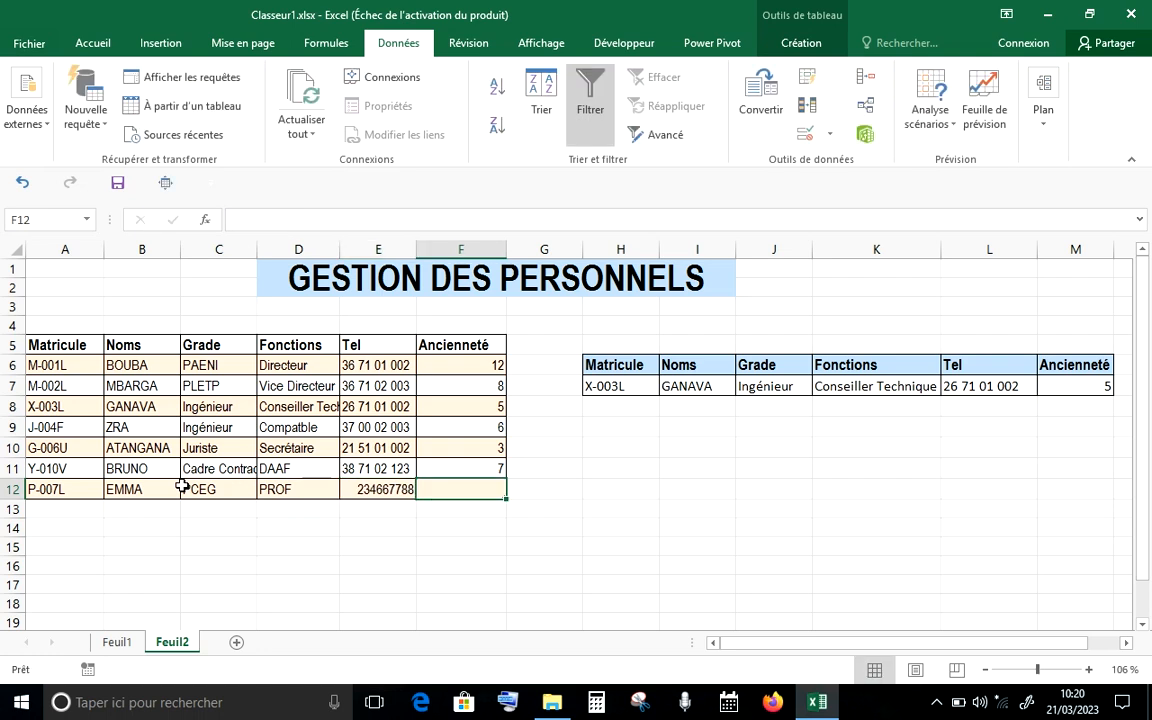
{"action": "type", "text": "3"}
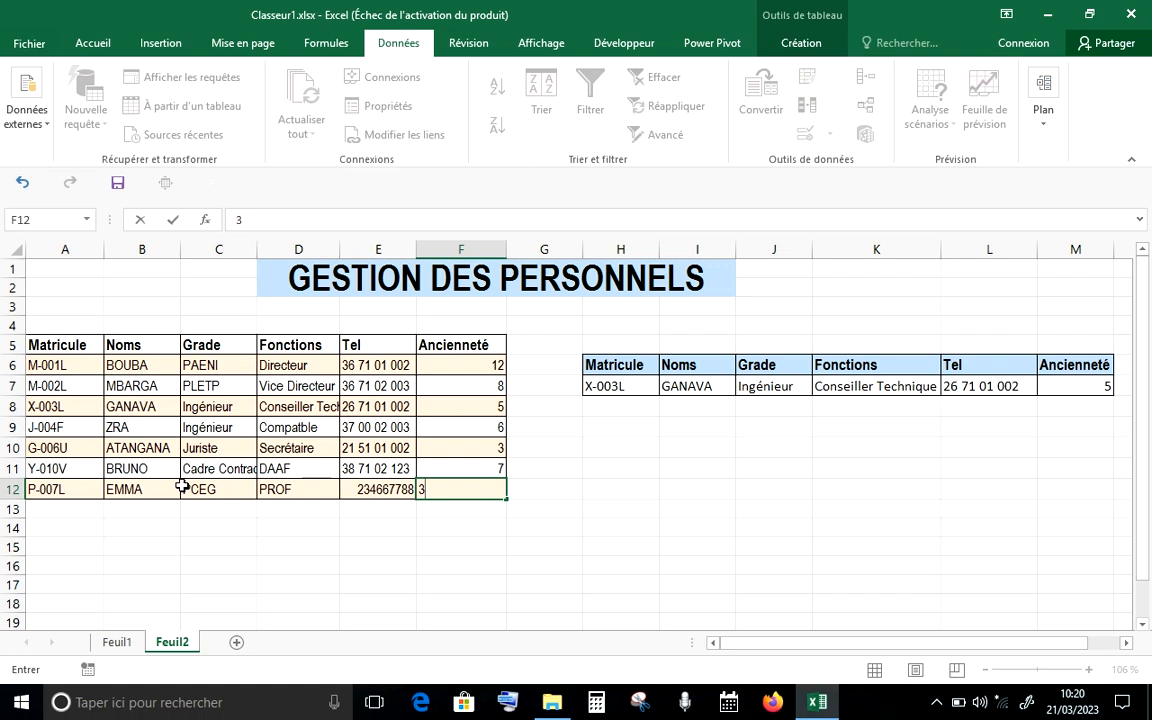
{"action": "key", "text": "Return"}
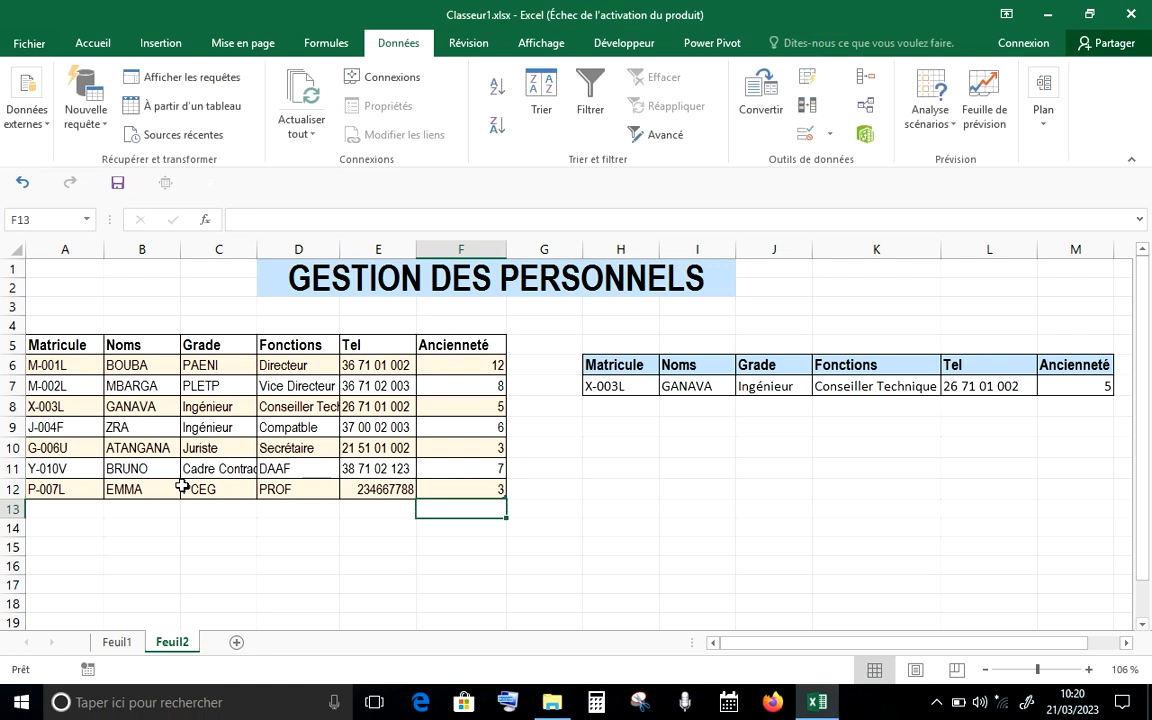
Choose row 12's matricule in H7's drop-down list to look up the completed record, and check the list's entries.
{"action": "left_click", "coordinate": [650, 386]}
{"action": "left_click", "coordinate": [666, 387]}
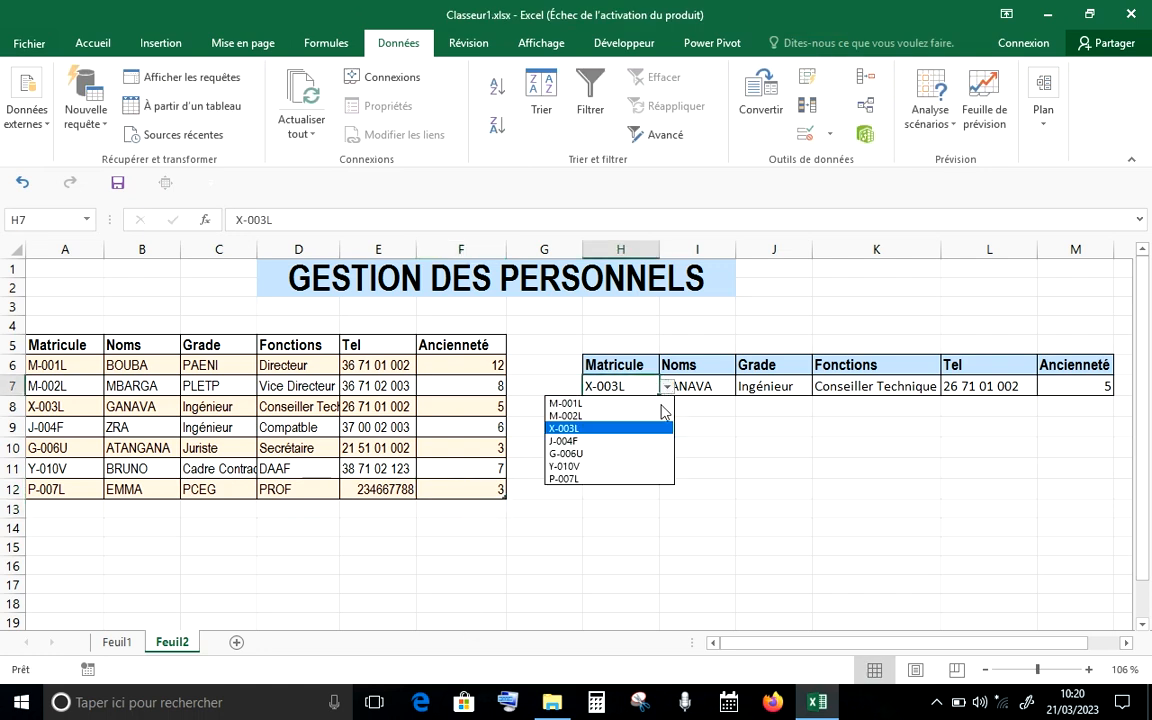
{"action": "left_click", "coordinate": [643, 479]}
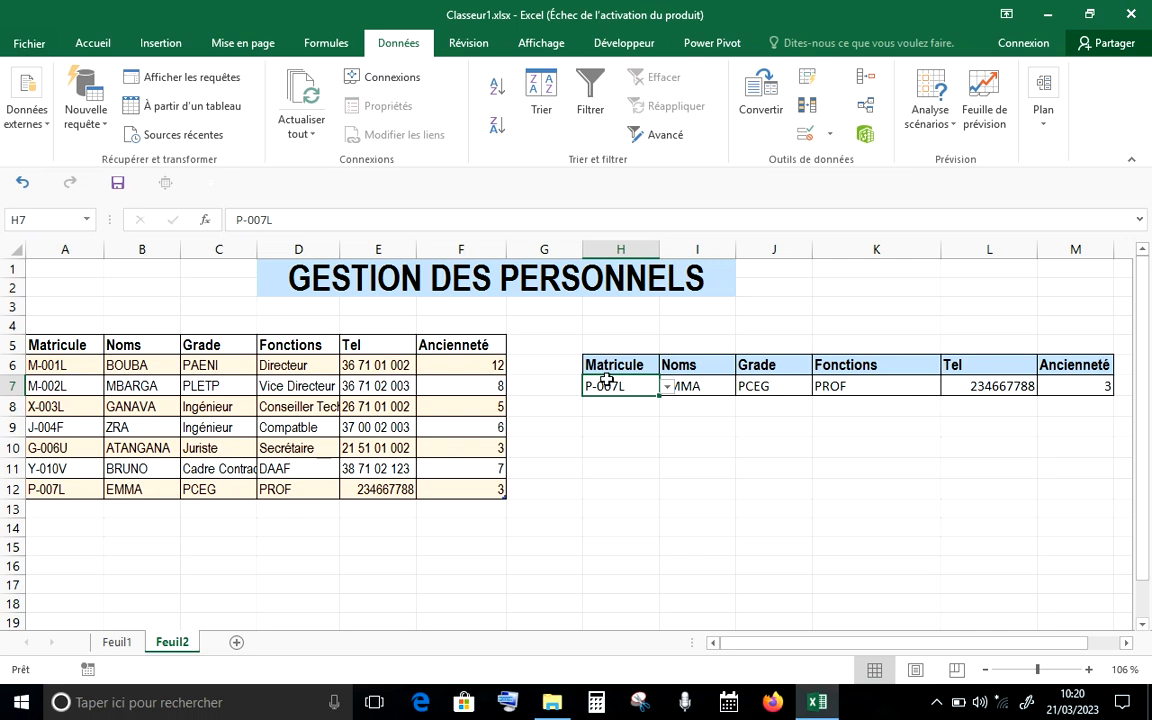
{"action": "left_click", "coordinate": [667, 388]}
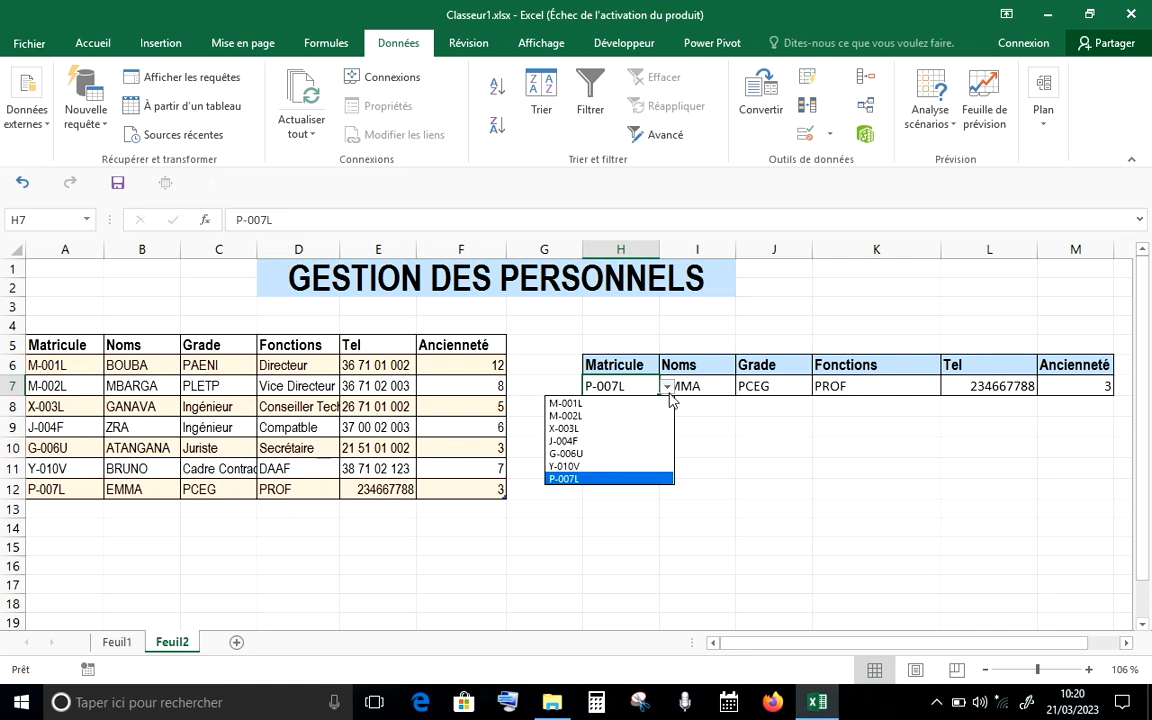
{"action": "left_click", "coordinate": [714, 436]}
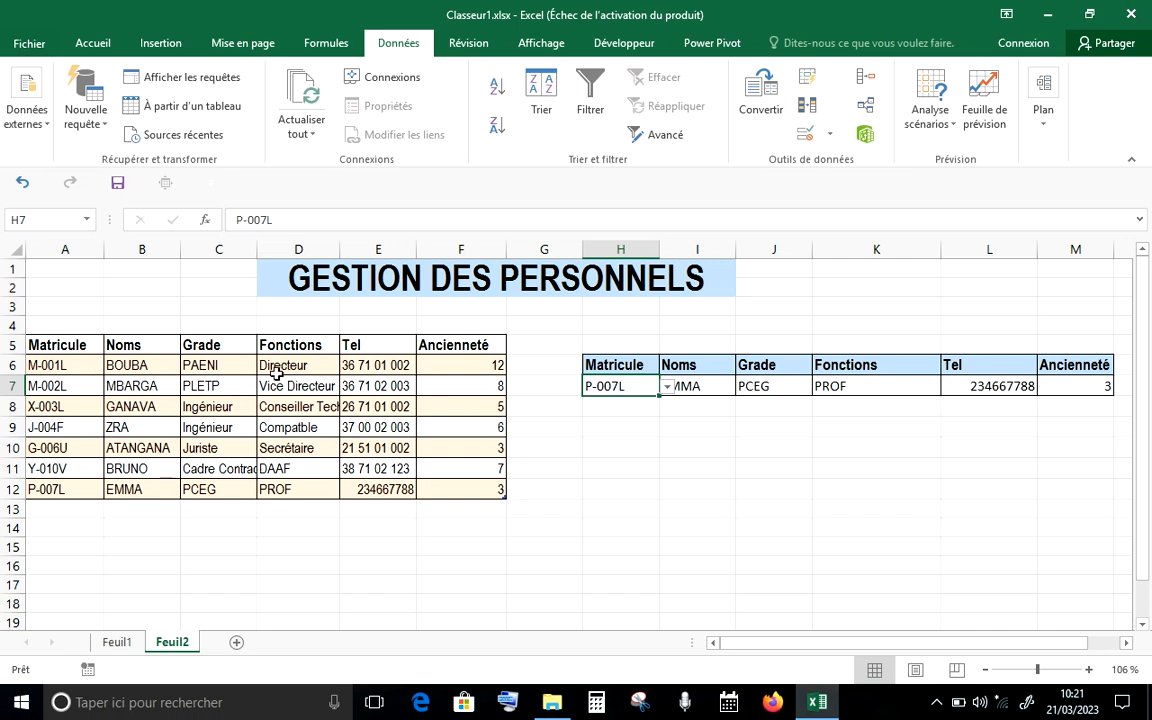
Merge and center cells H11:I11 below the lookup table.
{"action": "left_click", "coordinate": [756, 472]}
{"action": "left_click", "coordinate": [829, 465]}
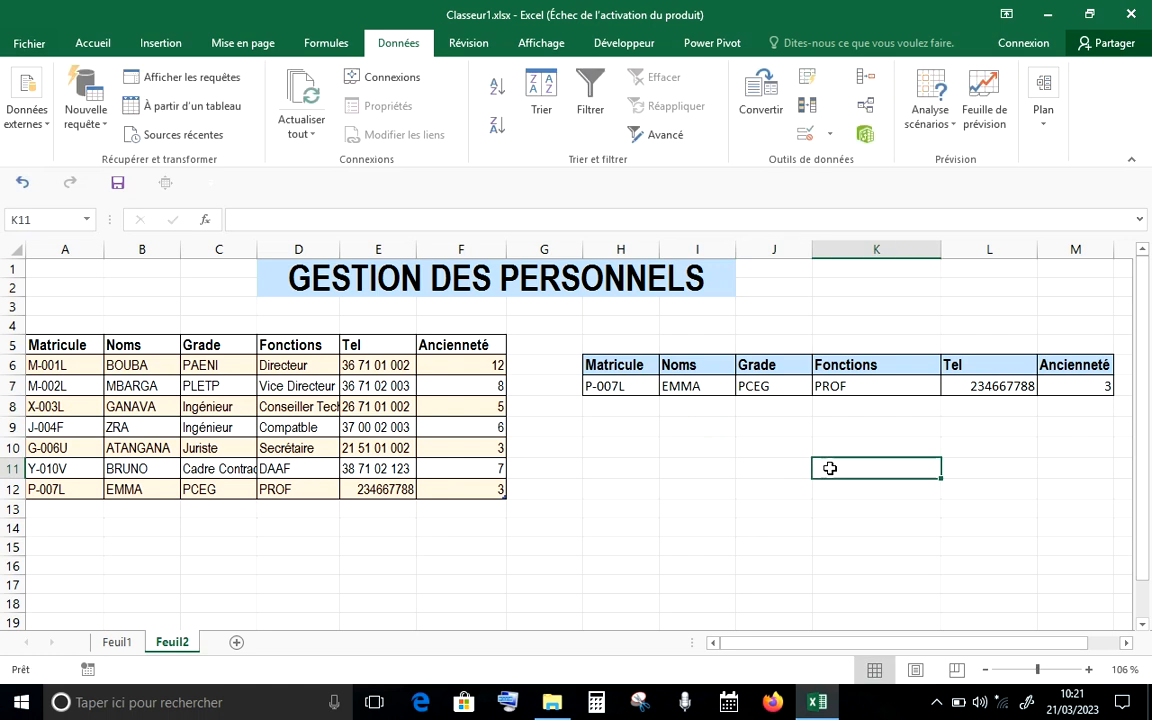
{"action": "left_click_drag", "start_coordinate": [612, 466], "coordinate": [672, 471]}
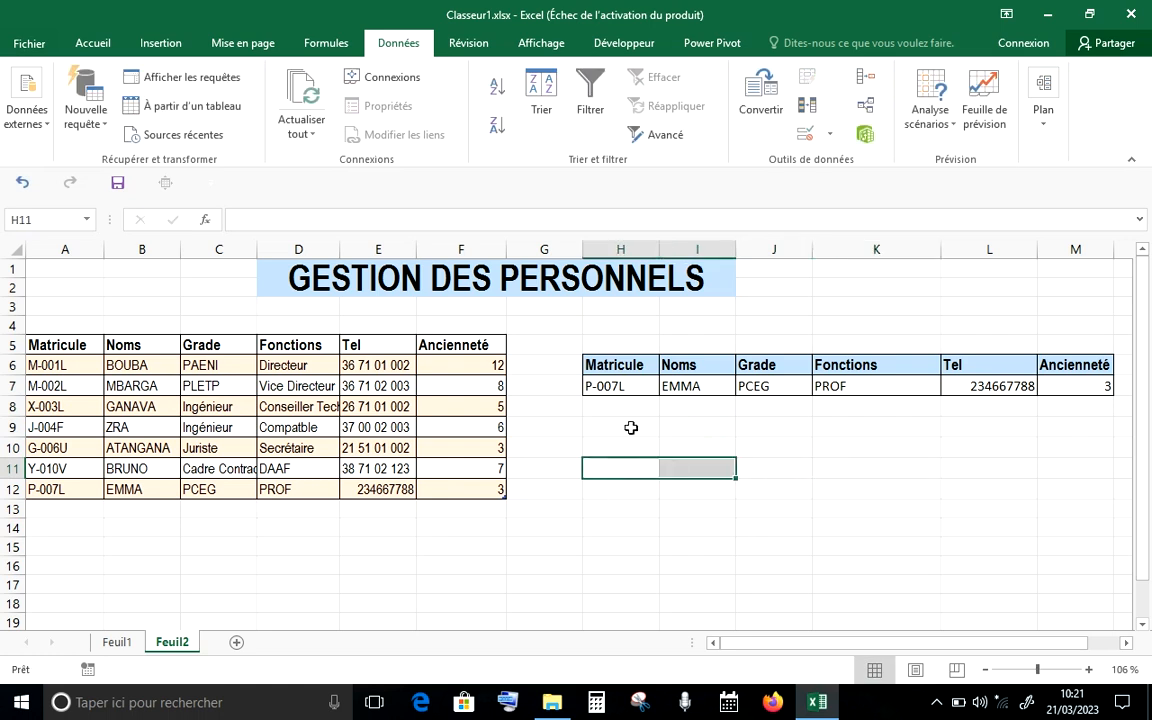
{"action": "left_click", "coordinate": [90, 44]}
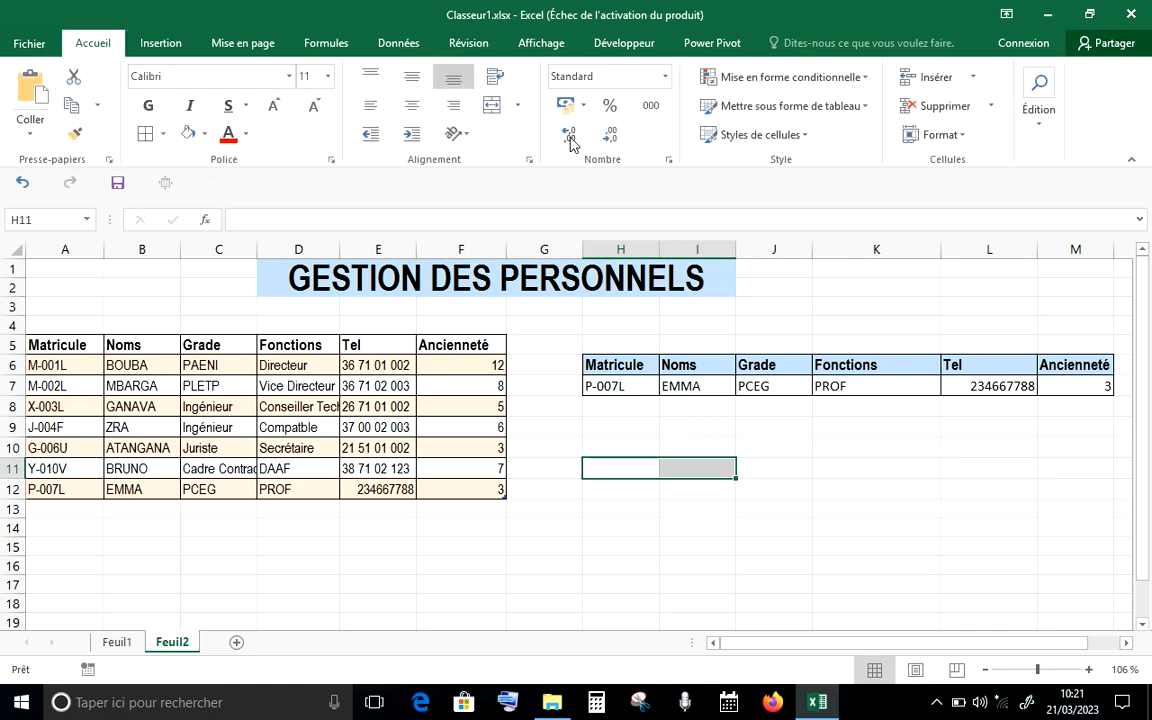
{"action": "left_click", "coordinate": [491, 106]}
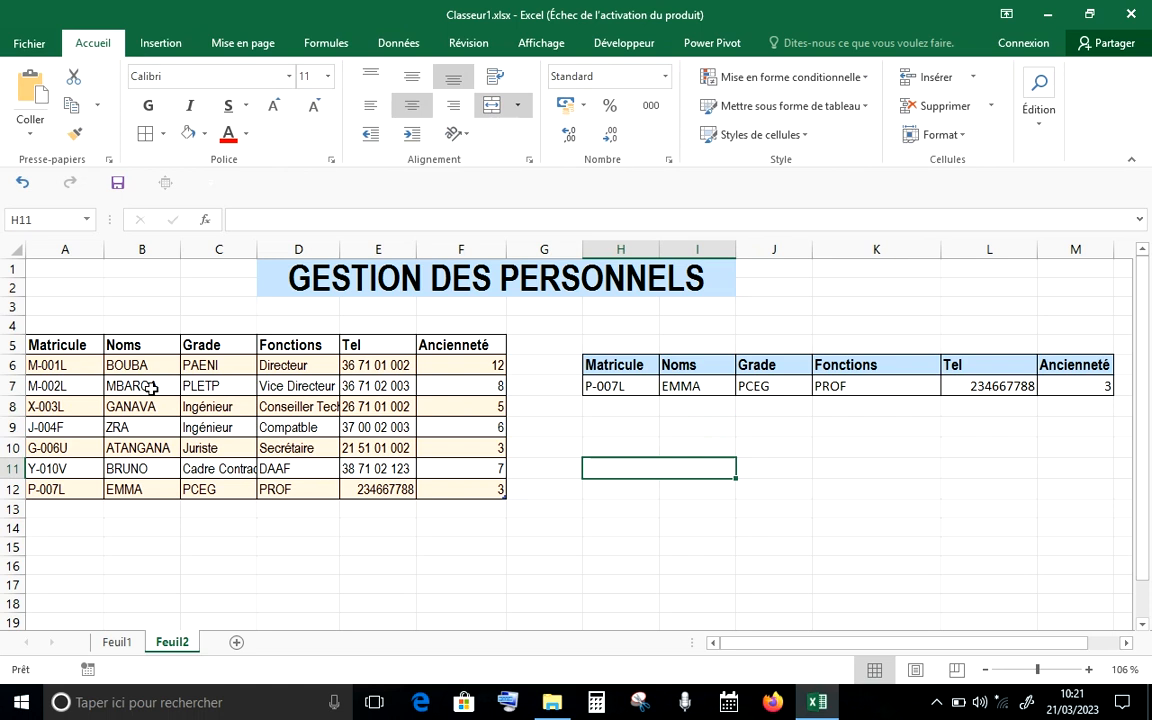
{"action": "left_click", "coordinate": [640, 547]}
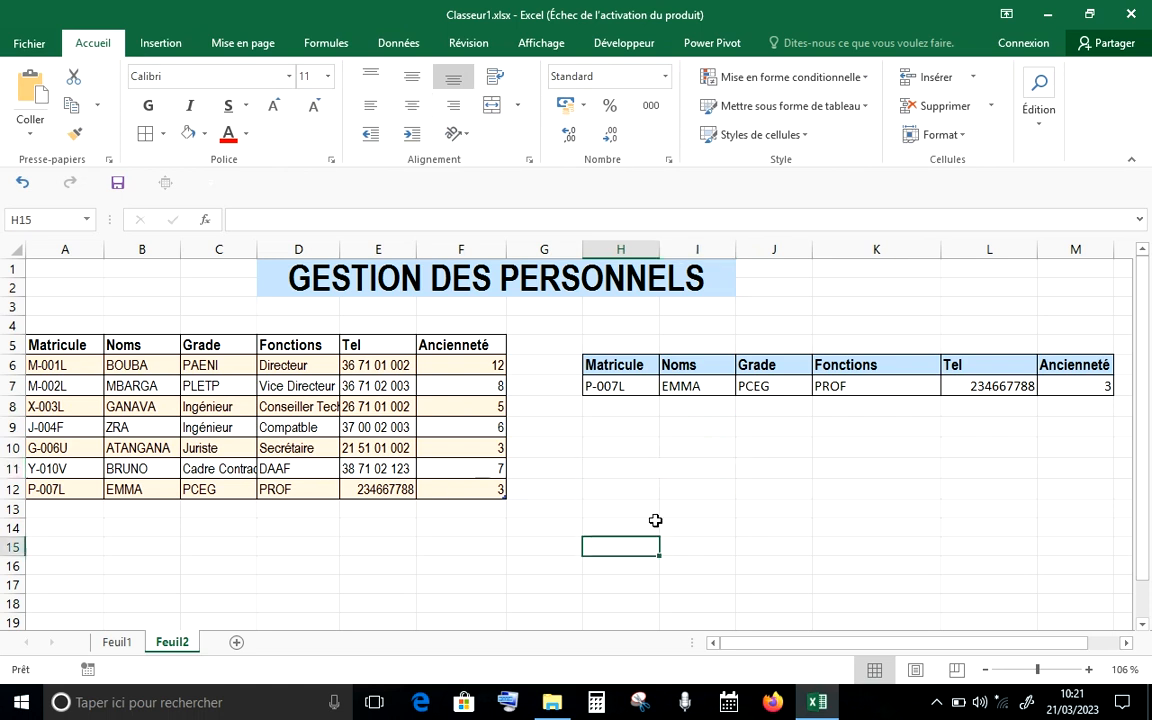
{"action": "left_click", "coordinate": [650, 470]}
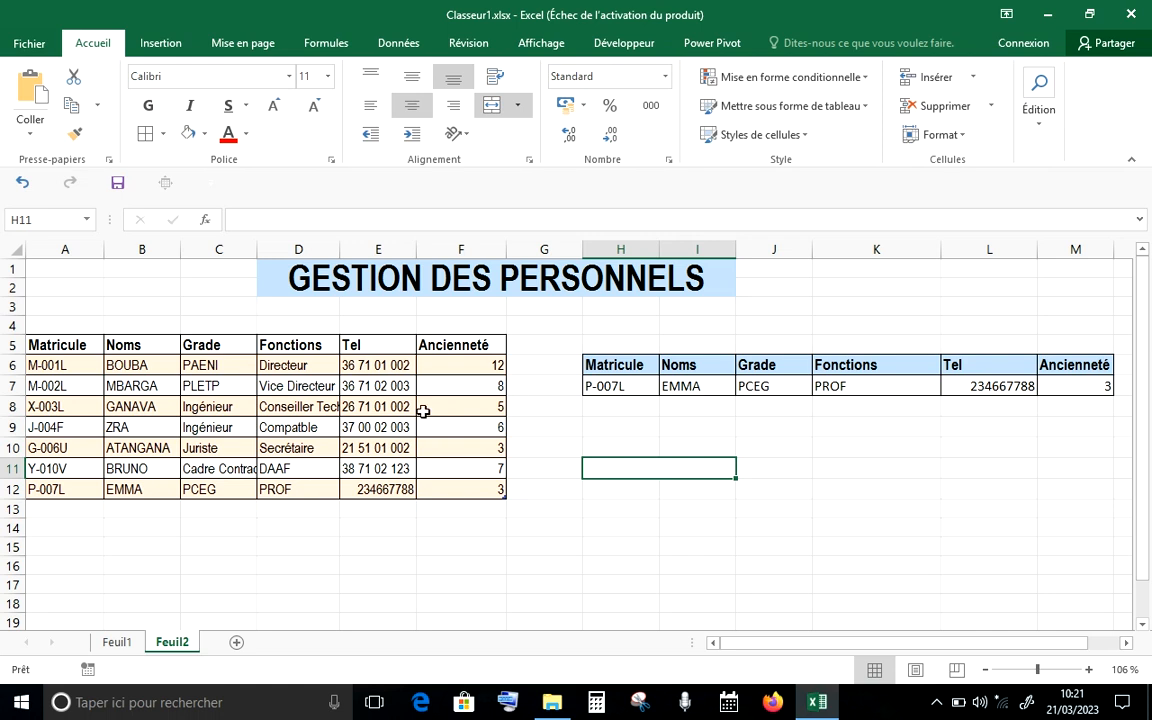
Review the matricules offered in H7's drop-down list.
{"action": "left_click", "coordinate": [628, 388]}
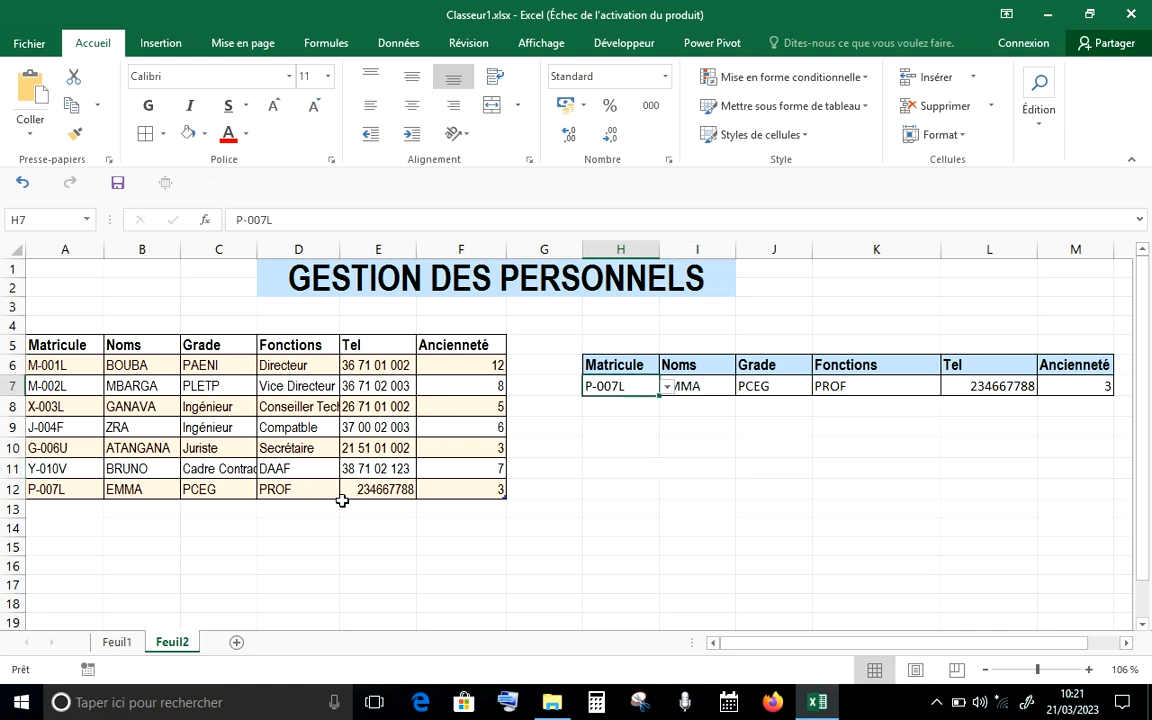
{"action": "left_click", "coordinate": [667, 387]}
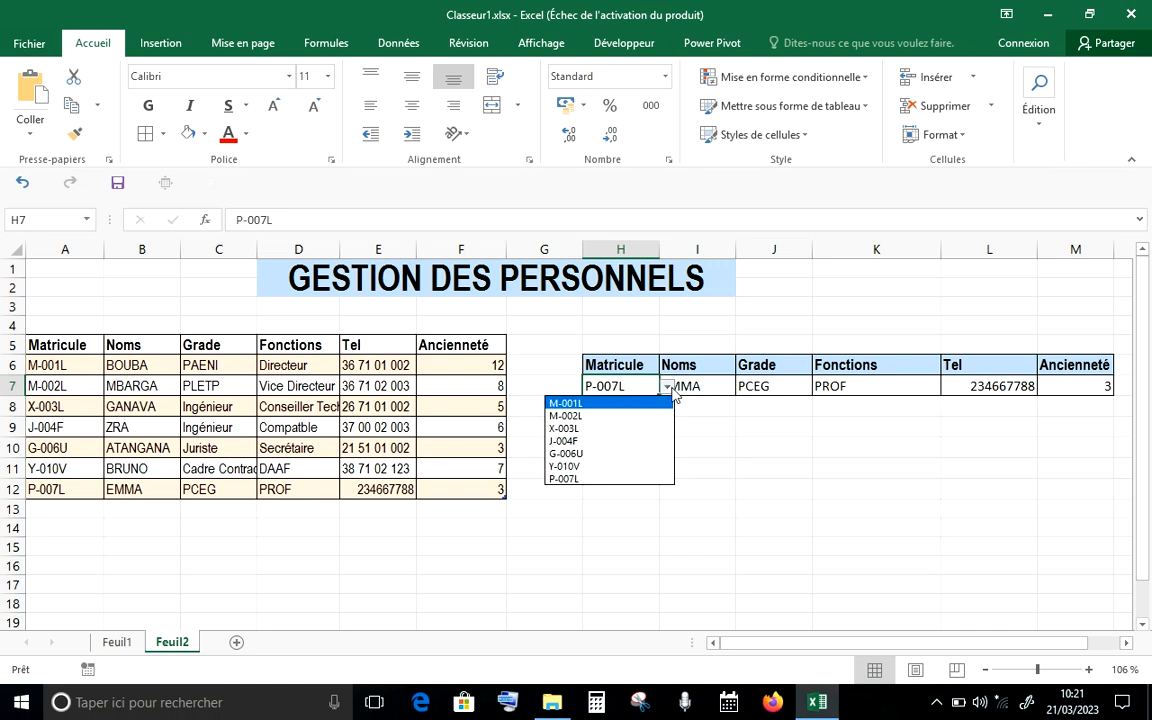
{"action": "left_click", "coordinate": [734, 435]}
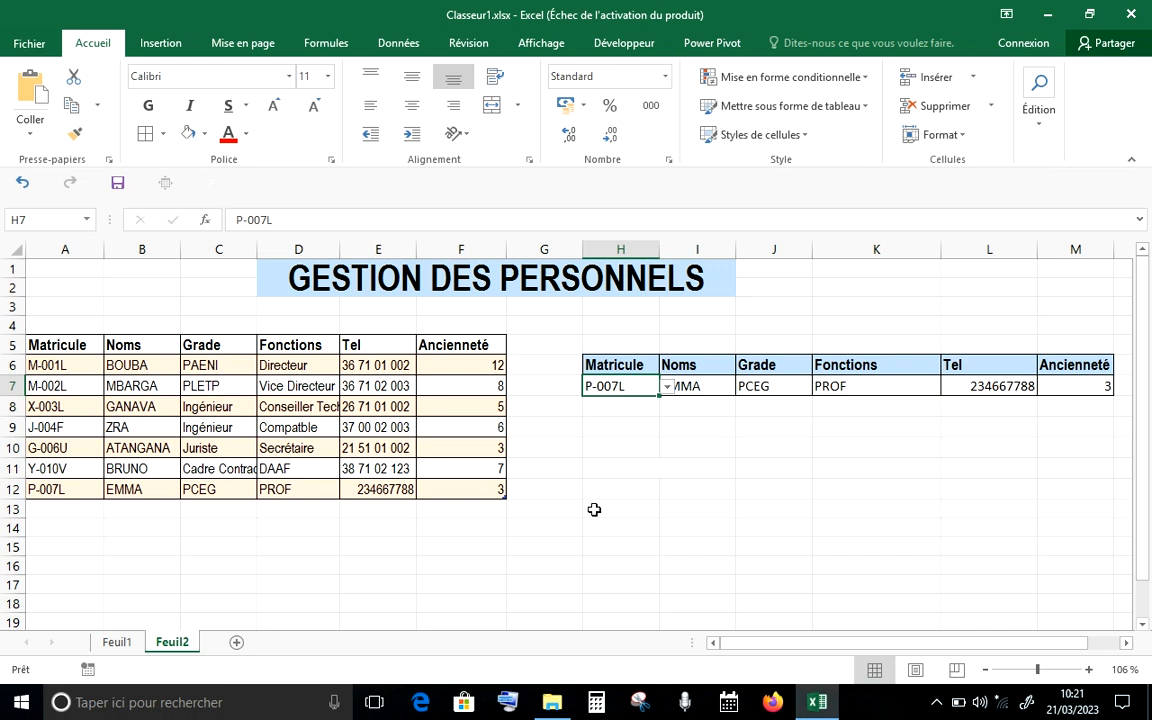
{"action": "left_click_drag", "start_coordinate": [1146, 536], "coordinate": [1151, 474]}
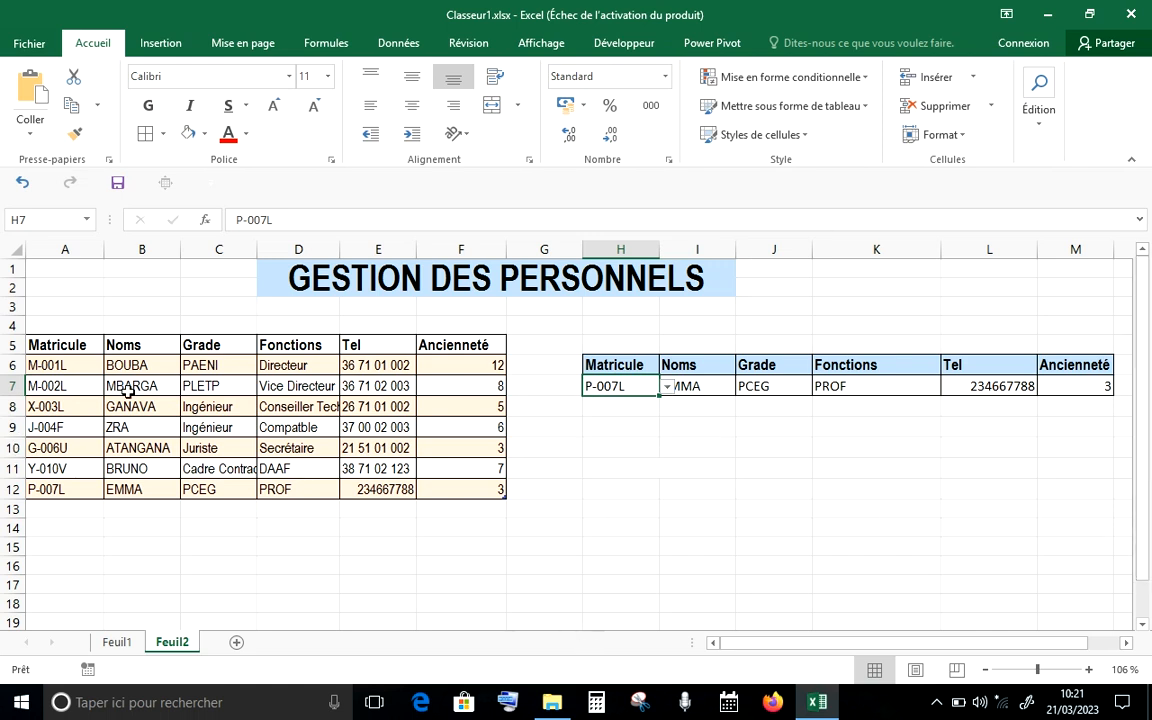